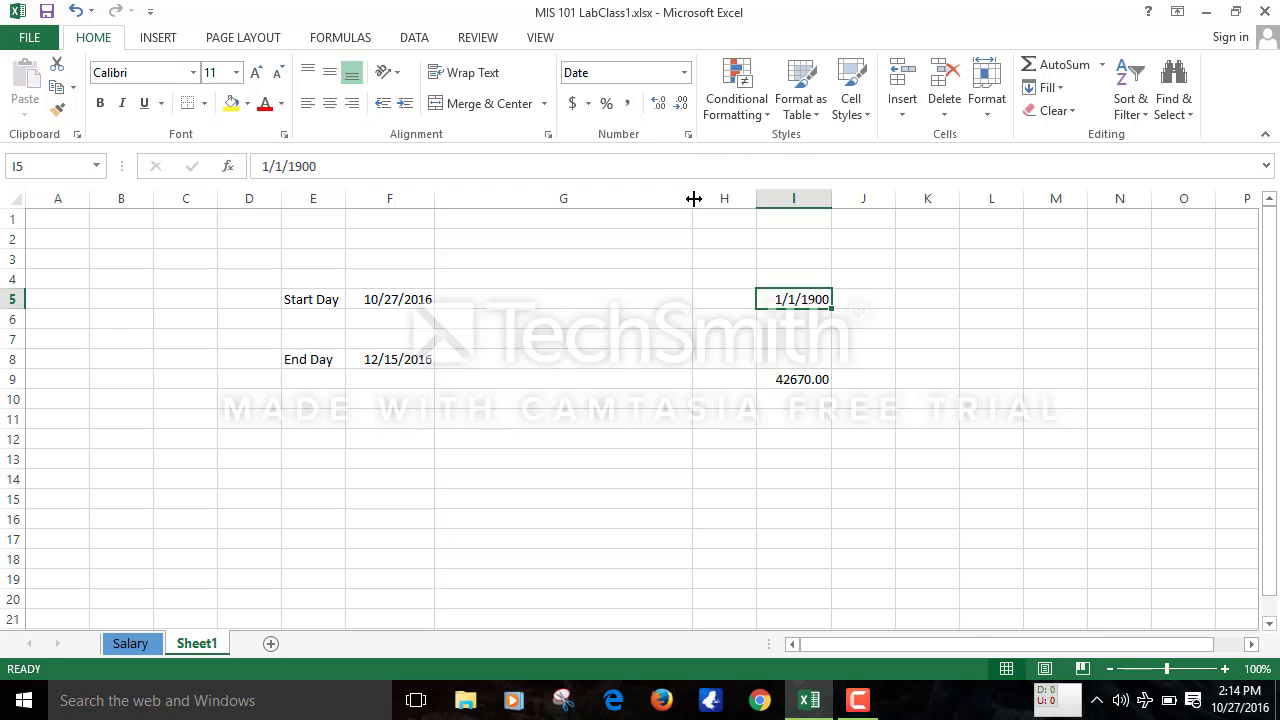
Begin a NETWORKDAYS.INTL formula in cell G12 with F5 as the start date and F8 as the end date
{"action": "left_click", "coordinate": [521, 431]}
{"action": "type", "text": "="}
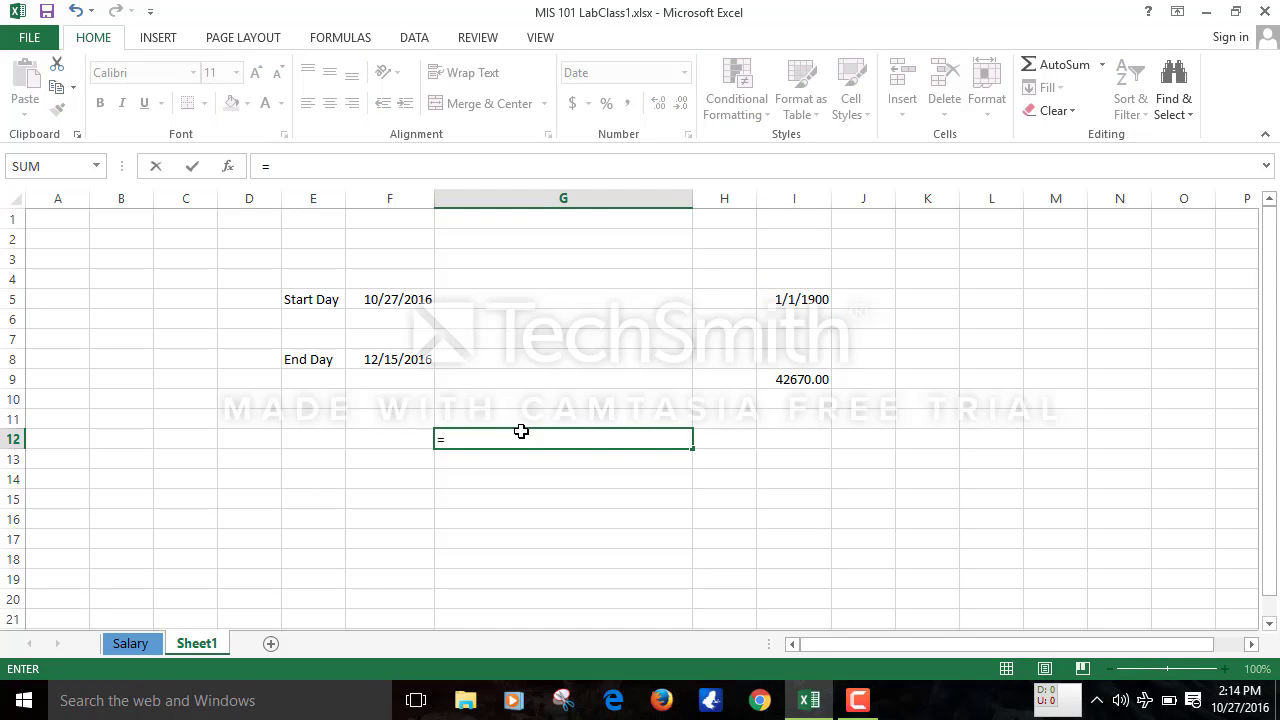
{"action": "type", "text": "net"}
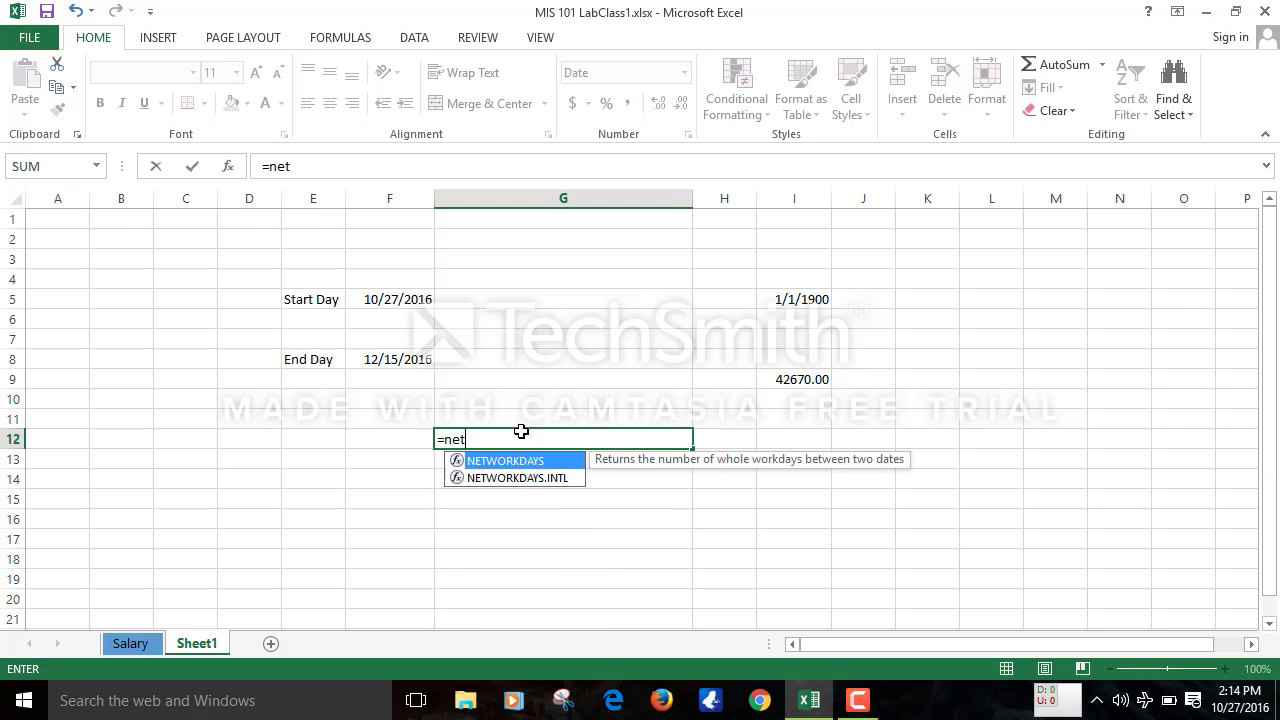
{"action": "key", "text": "Down"}
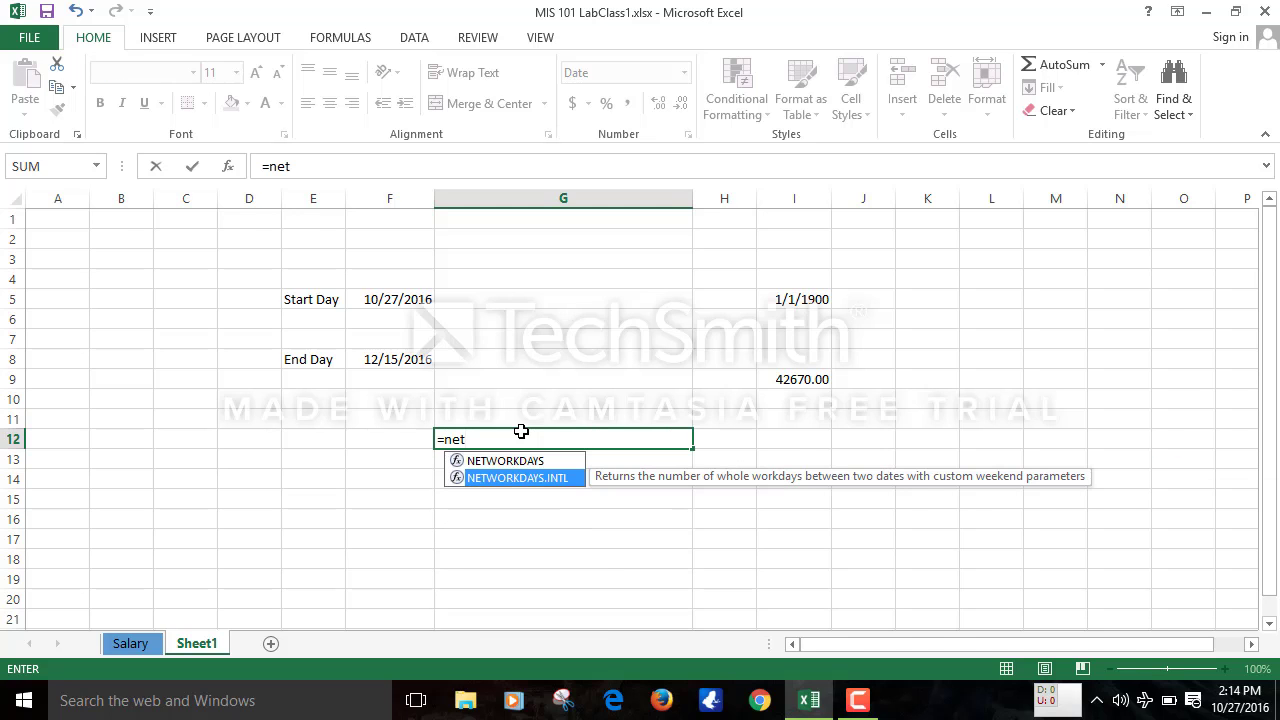
{"action": "key", "text": "Tab"}
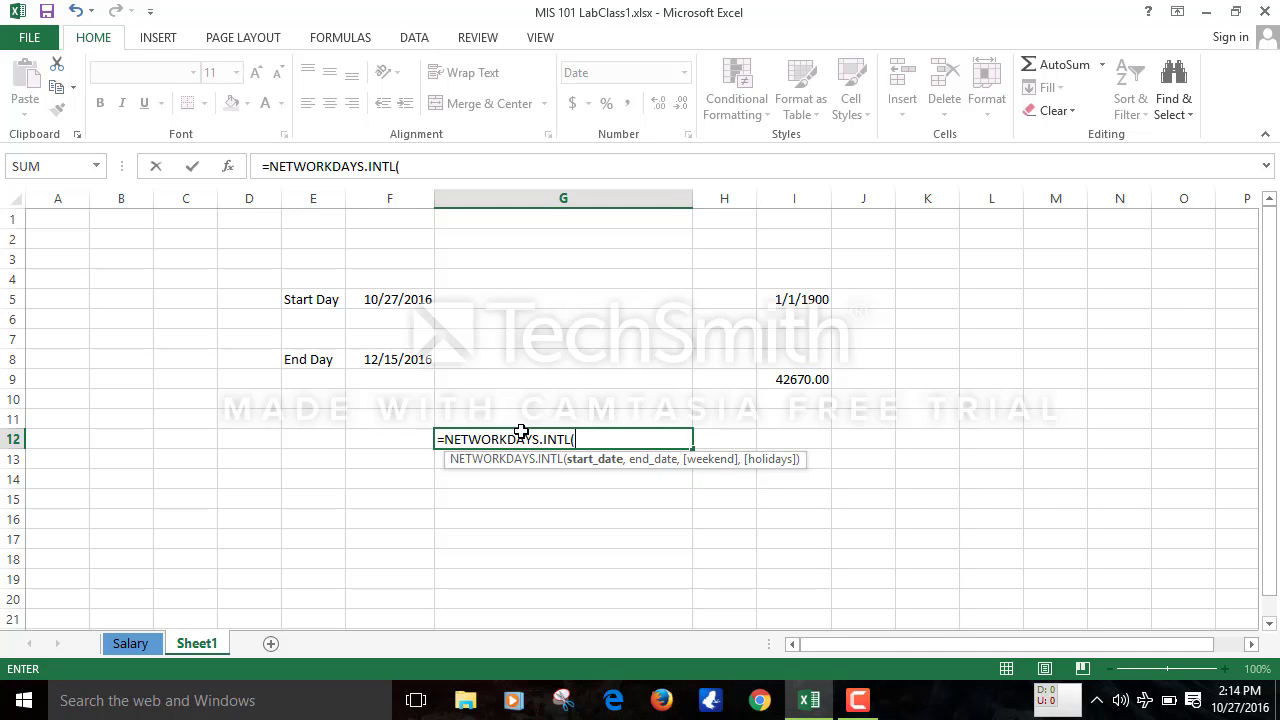
{"action": "left_click", "coordinate": [396, 301]}
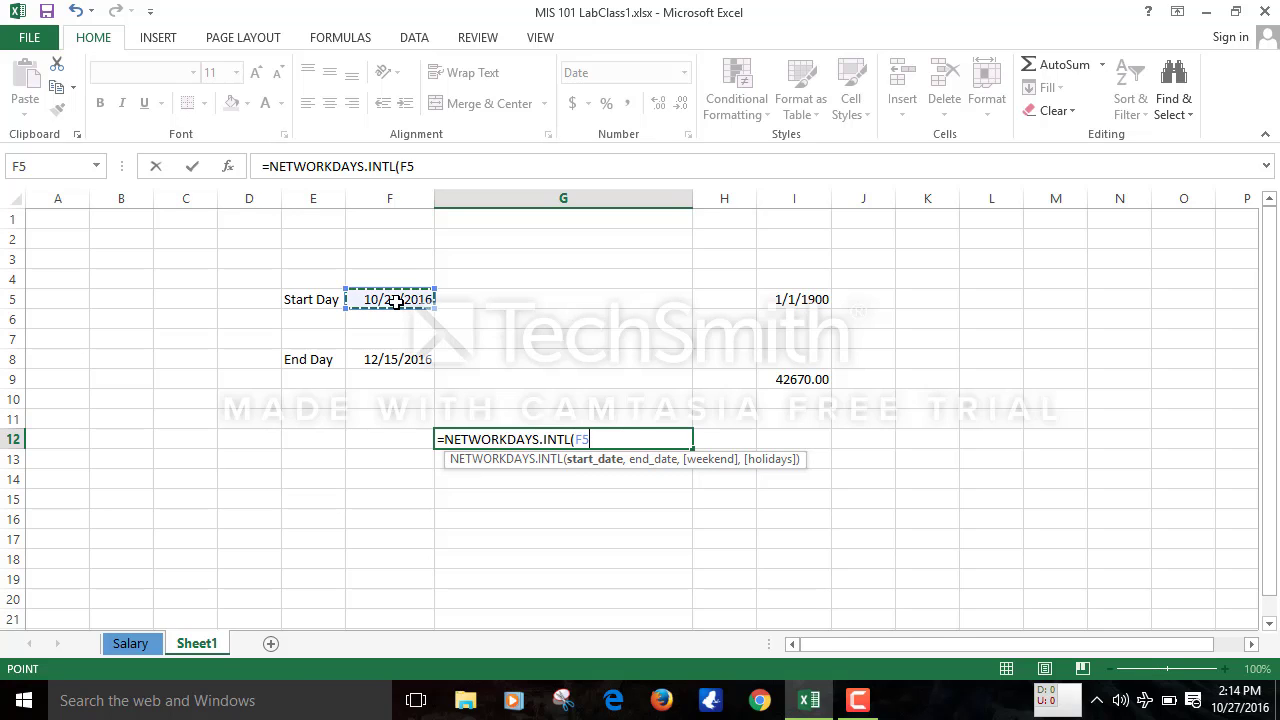
{"action": "type", "text": ","}
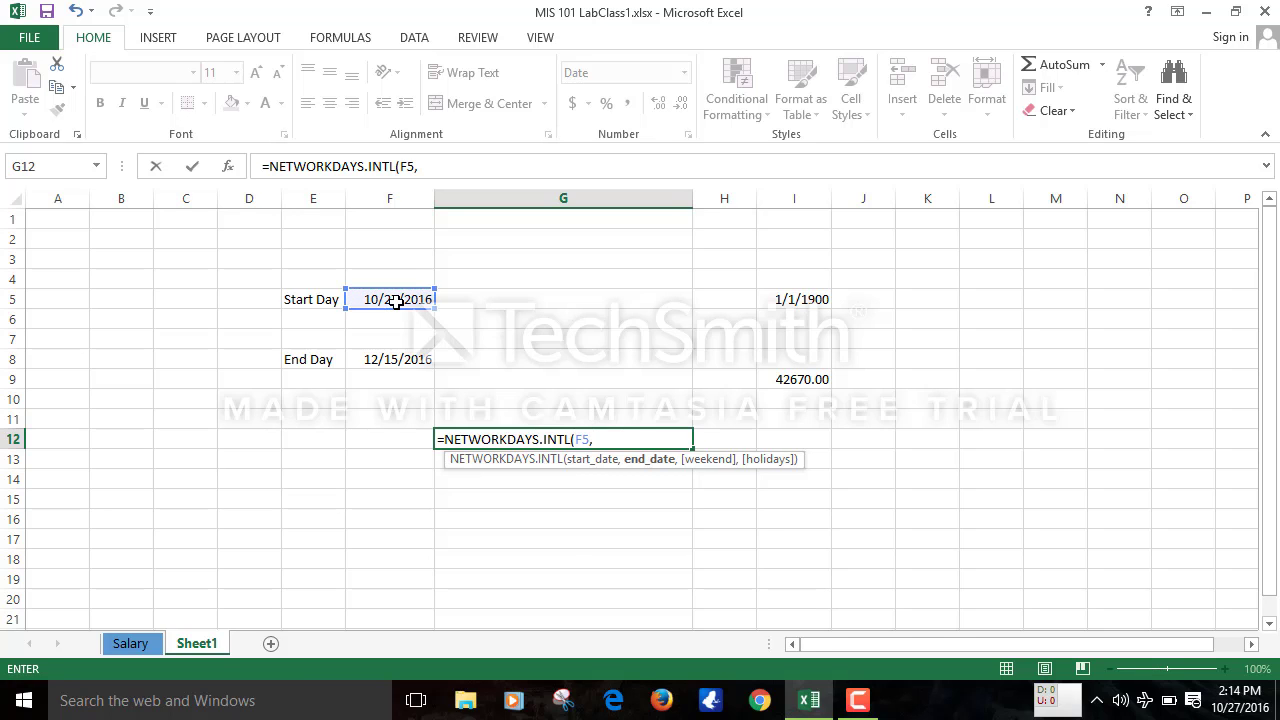
{"action": "left_click", "coordinate": [401, 360]}
{"action": "type", "text": ","}
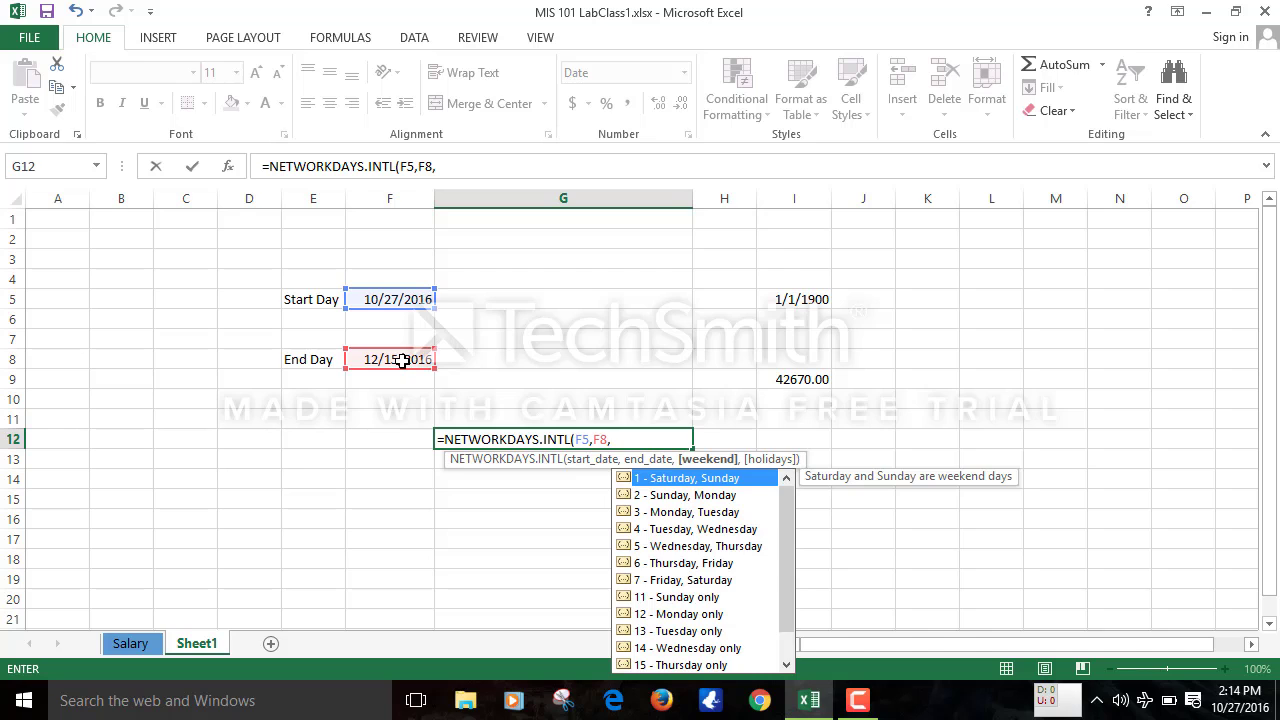
Set the weekend argument to 7 (Friday, Saturday) and complete the NETWORKDAYS.INTL formula in G12
{"action": "key", "text": "Down"}
{"action": "key", "text": "Down"}
{"action": "key", "text": "Down"}
{"action": "key", "text": "Down"}
{"action": "key", "text": "Down"}
{"action": "key", "text": "Down"}
{"action": "key", "text": "Down"}
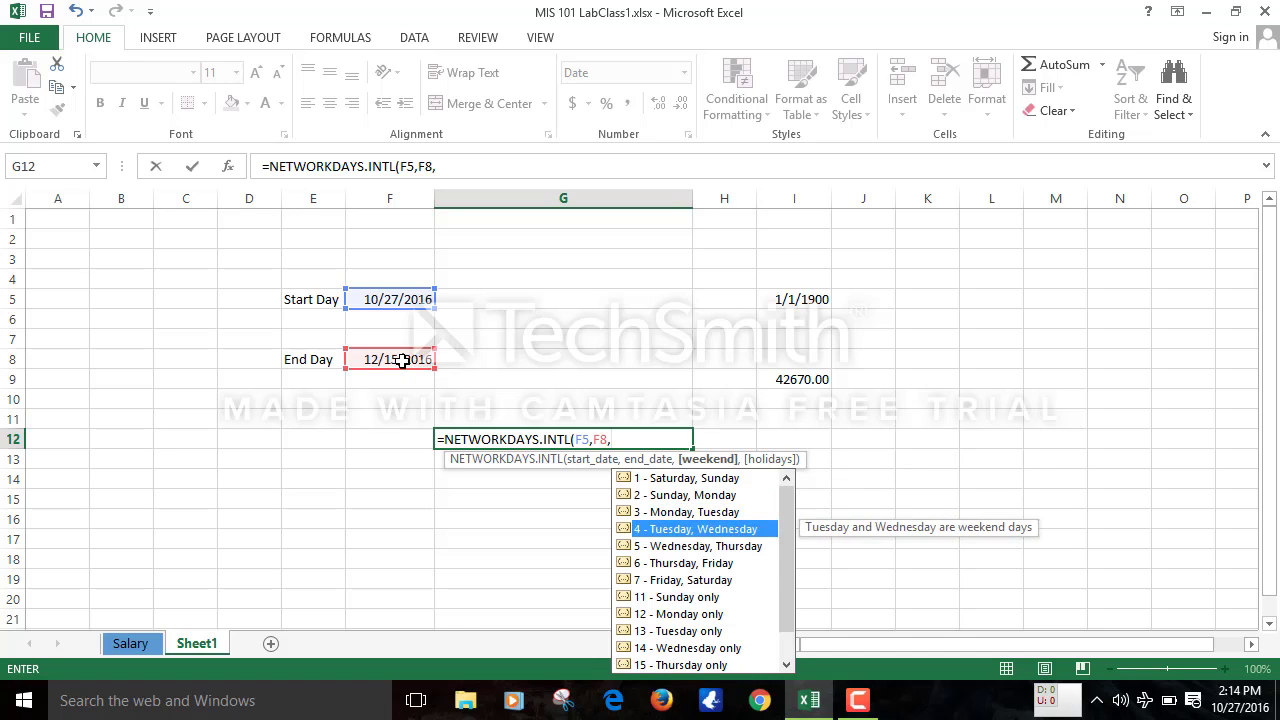
{"action": "key", "text": "Up"}
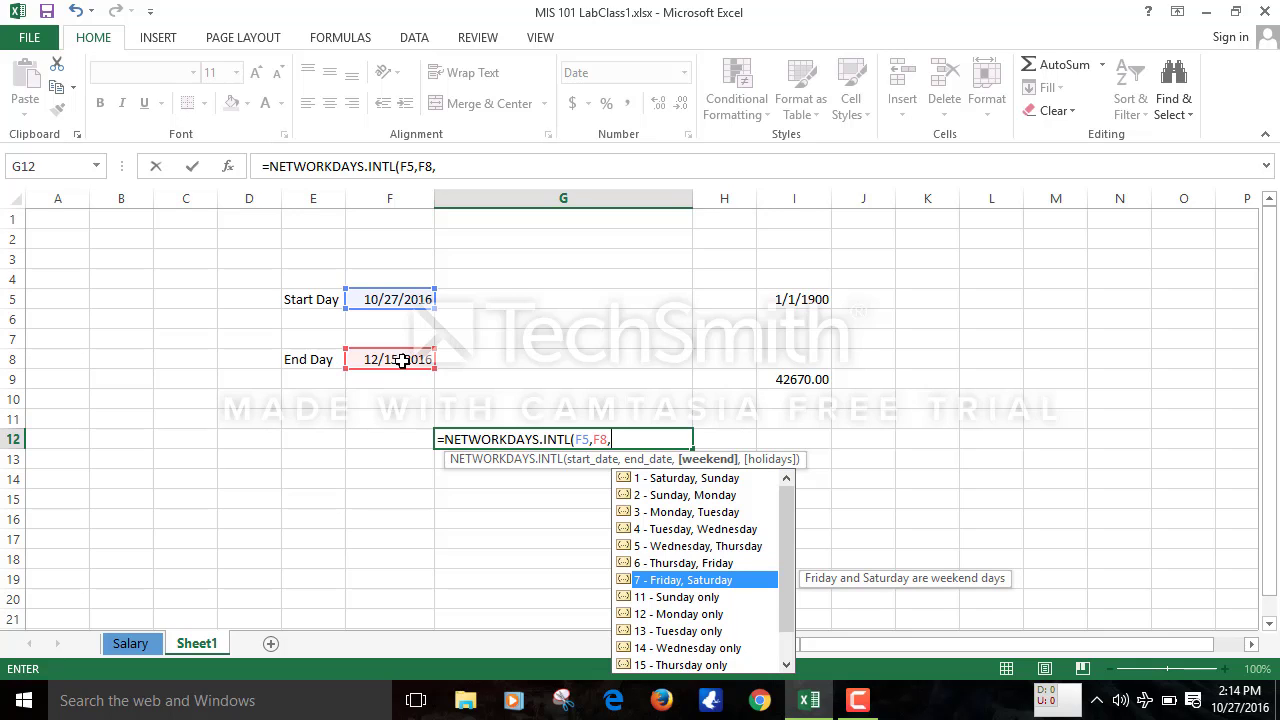
{"action": "double_click", "coordinate": [658, 586]}
{"action": "key", "text": "Return"}
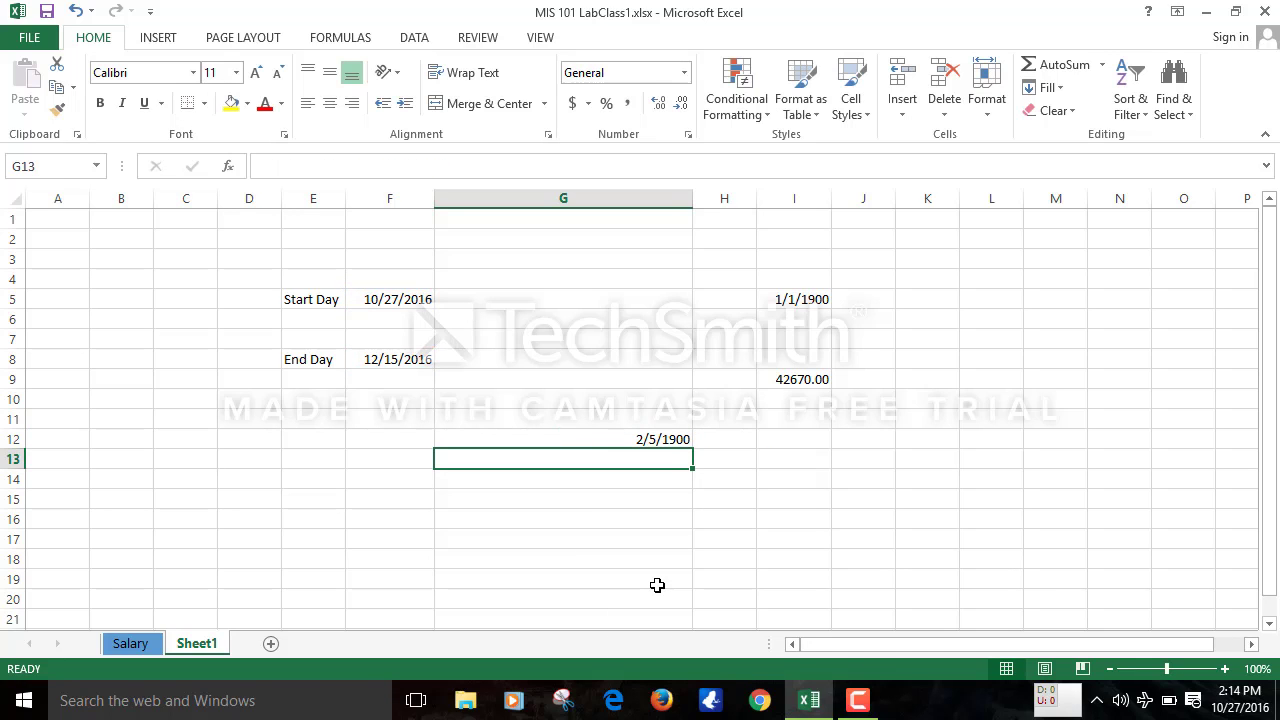
Format cell G12 as Number and autofit the width of column G
{"action": "left_click", "coordinate": [660, 440]}
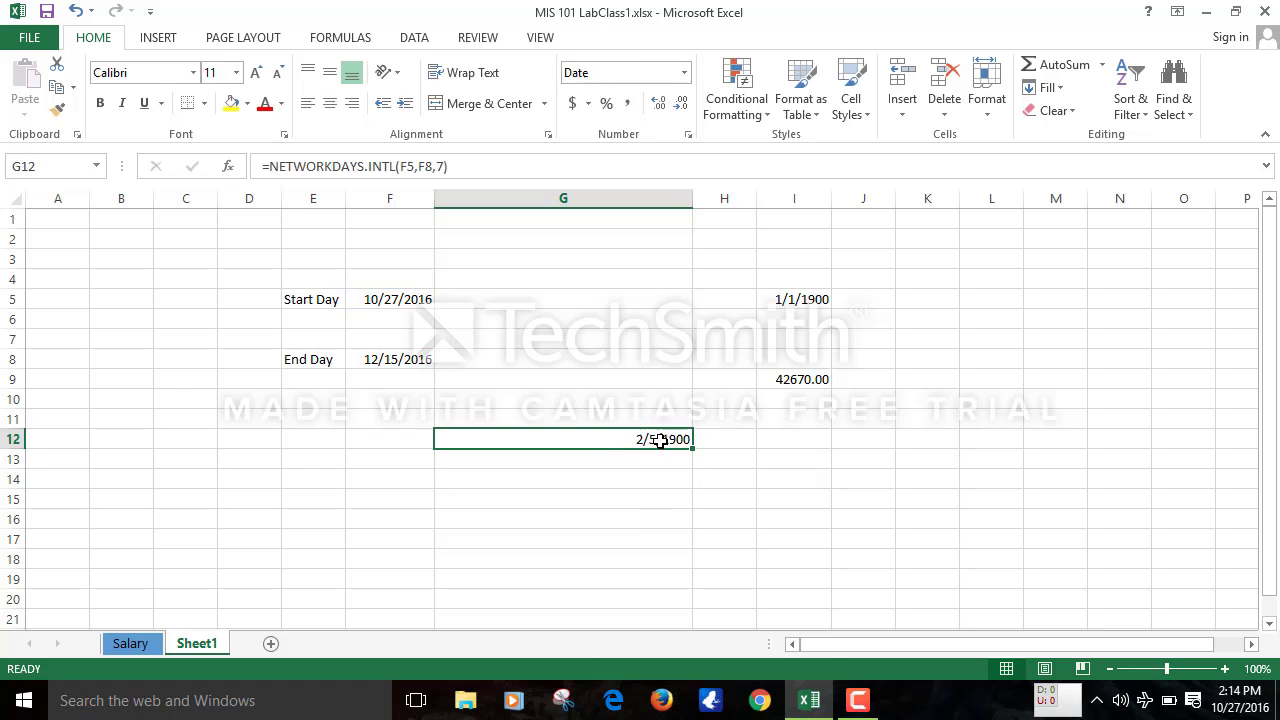
{"action": "left_click", "coordinate": [684, 72]}
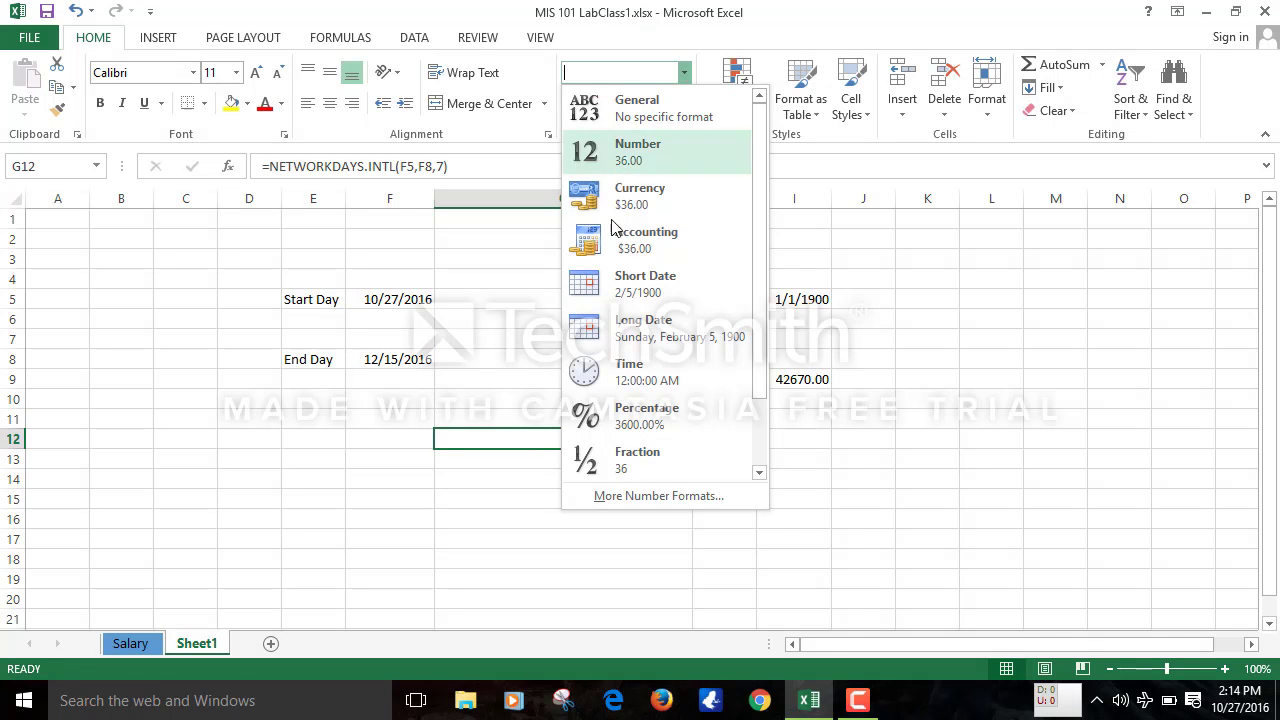
{"action": "left_click", "coordinate": [622, 167]}
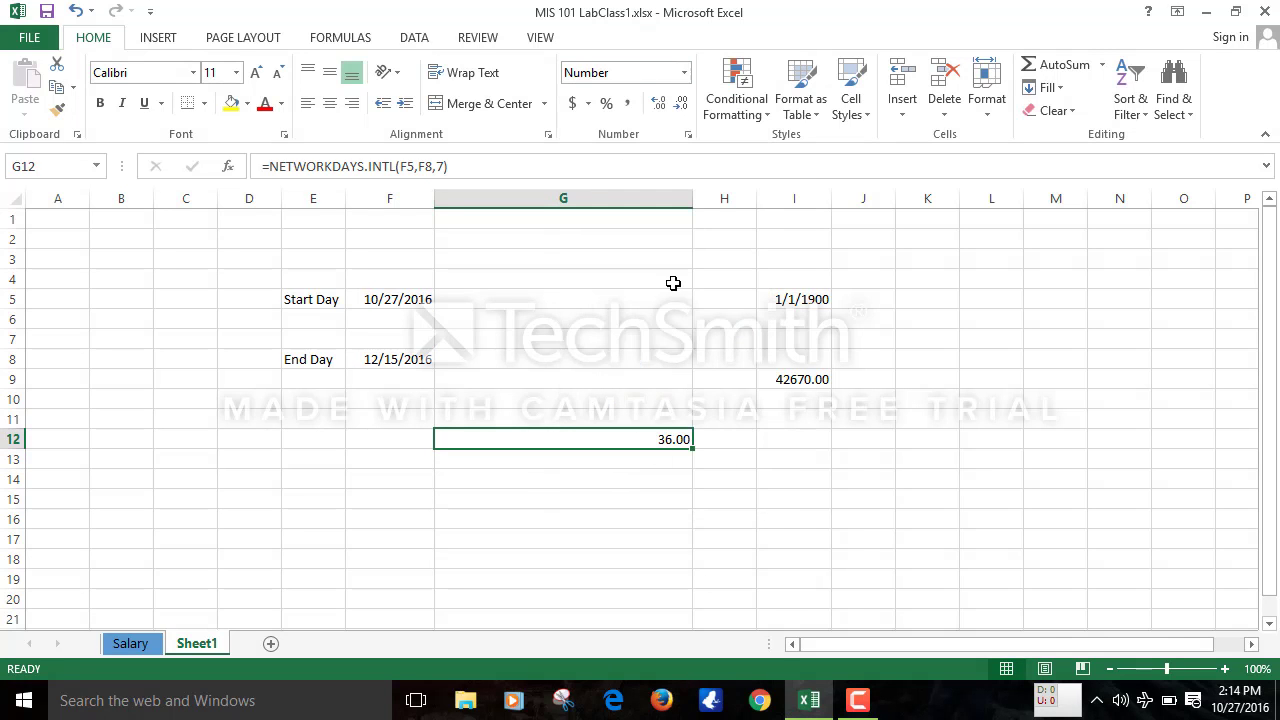
{"action": "double_click", "coordinate": [692, 198]}
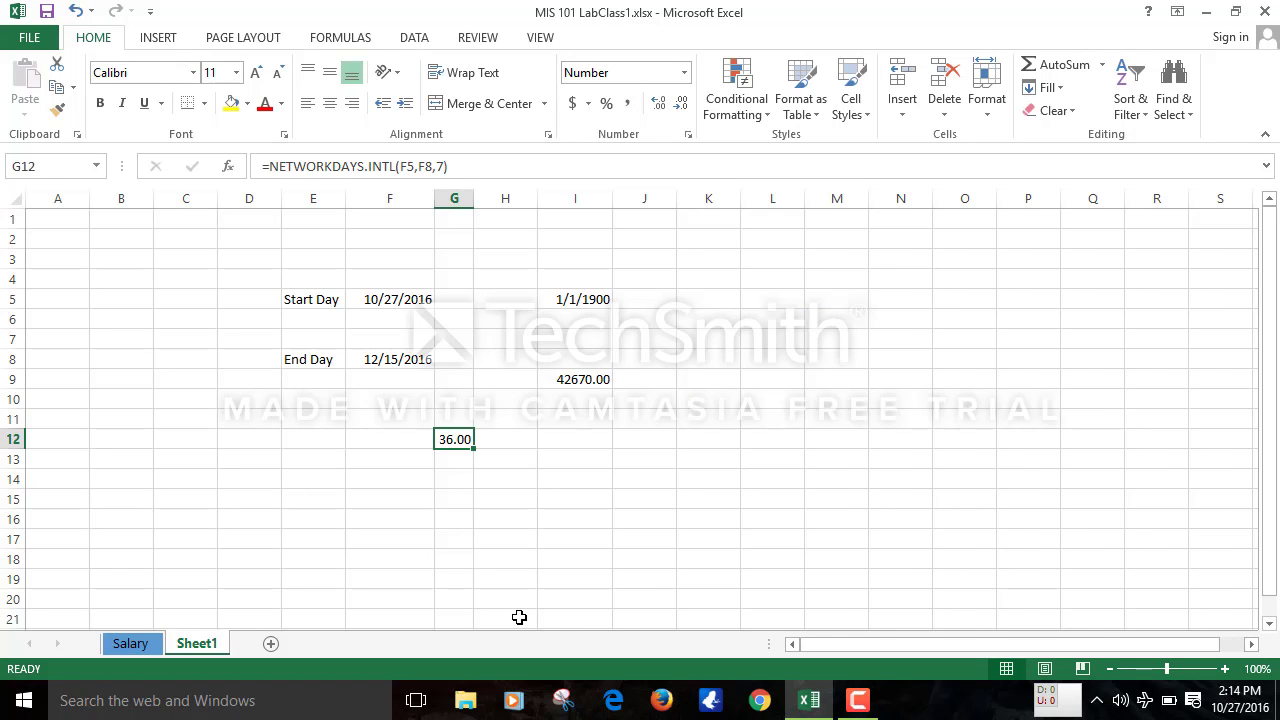
Begin a WORKDAY.INTL formula in cell G15 with F5 as the start date and 36 as the days
{"action": "left_click", "coordinate": [371, 543]}
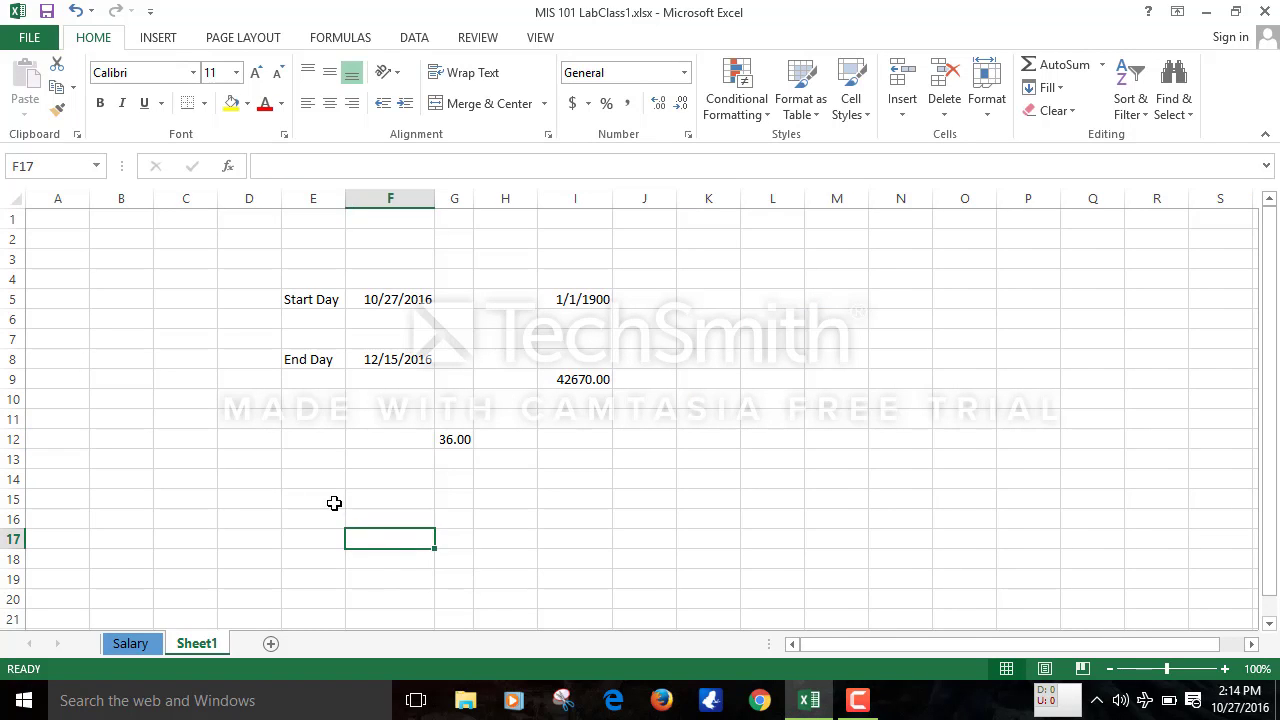
{"action": "left_click", "coordinate": [315, 501]}
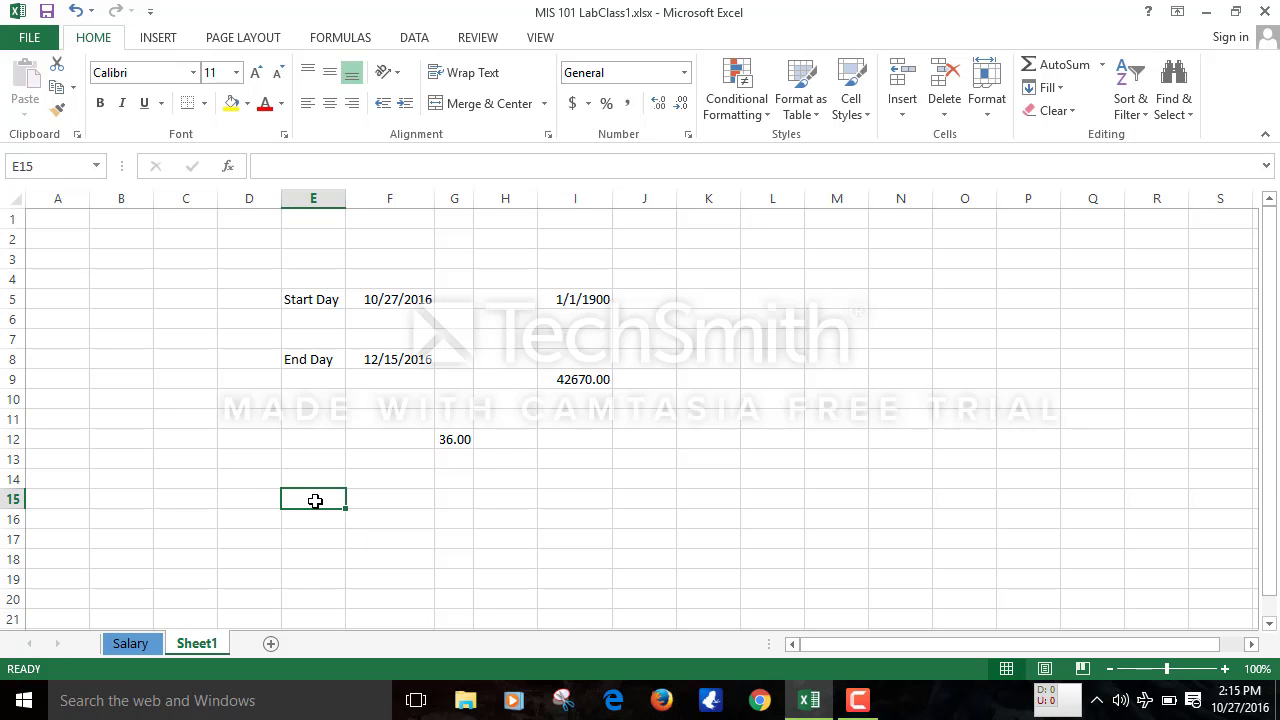
{"action": "left_click", "coordinate": [458, 498]}
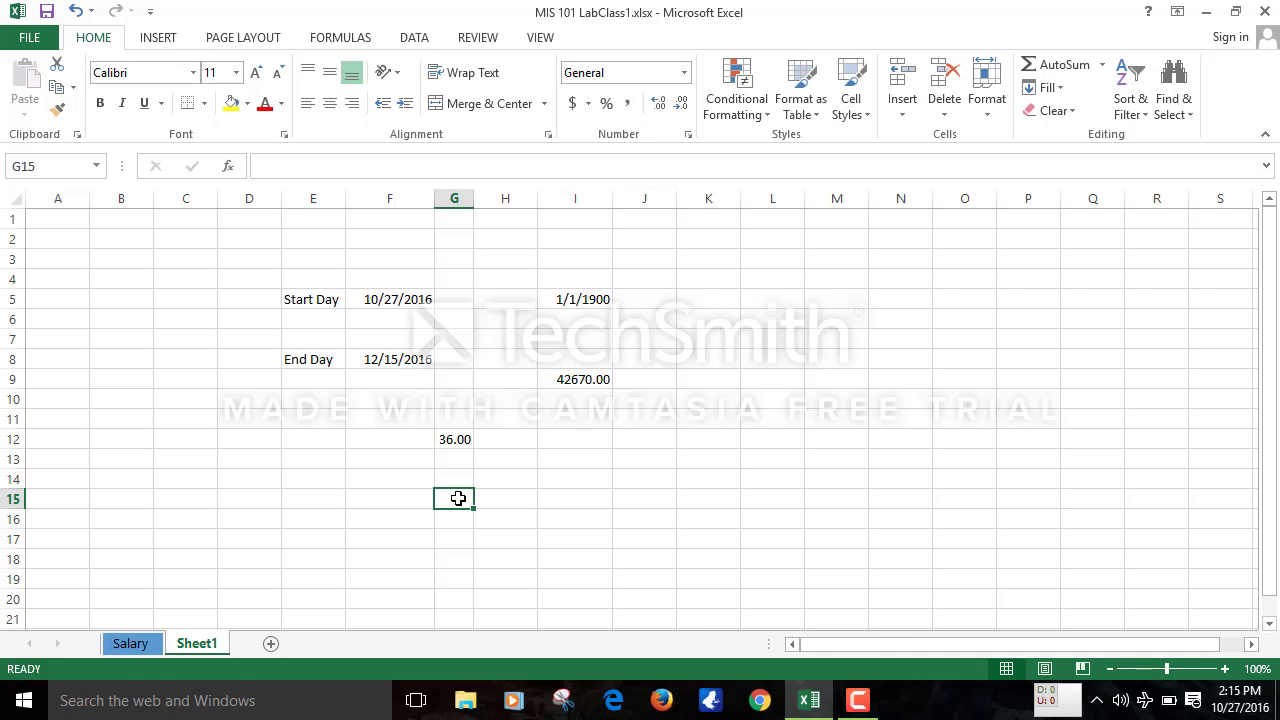
{"action": "type", "text": "=wor"}
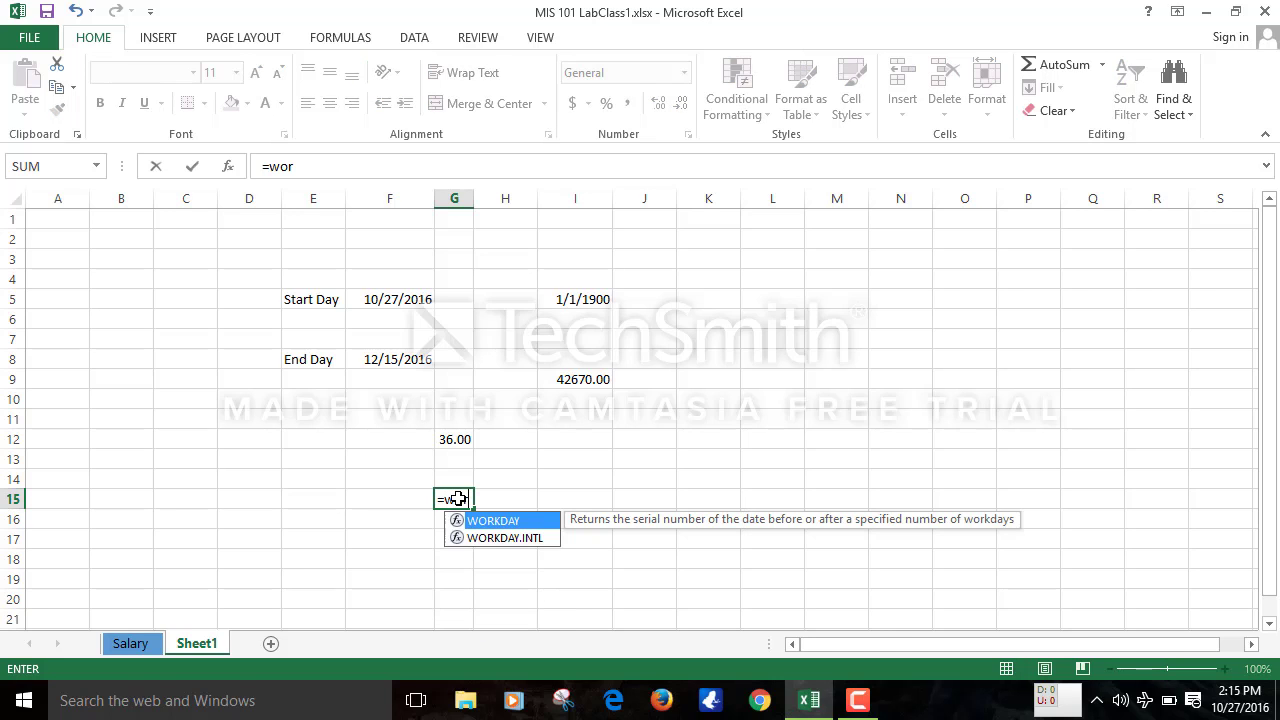
{"action": "key", "text": "Down"}
{"action": "key", "text": "Tab"}
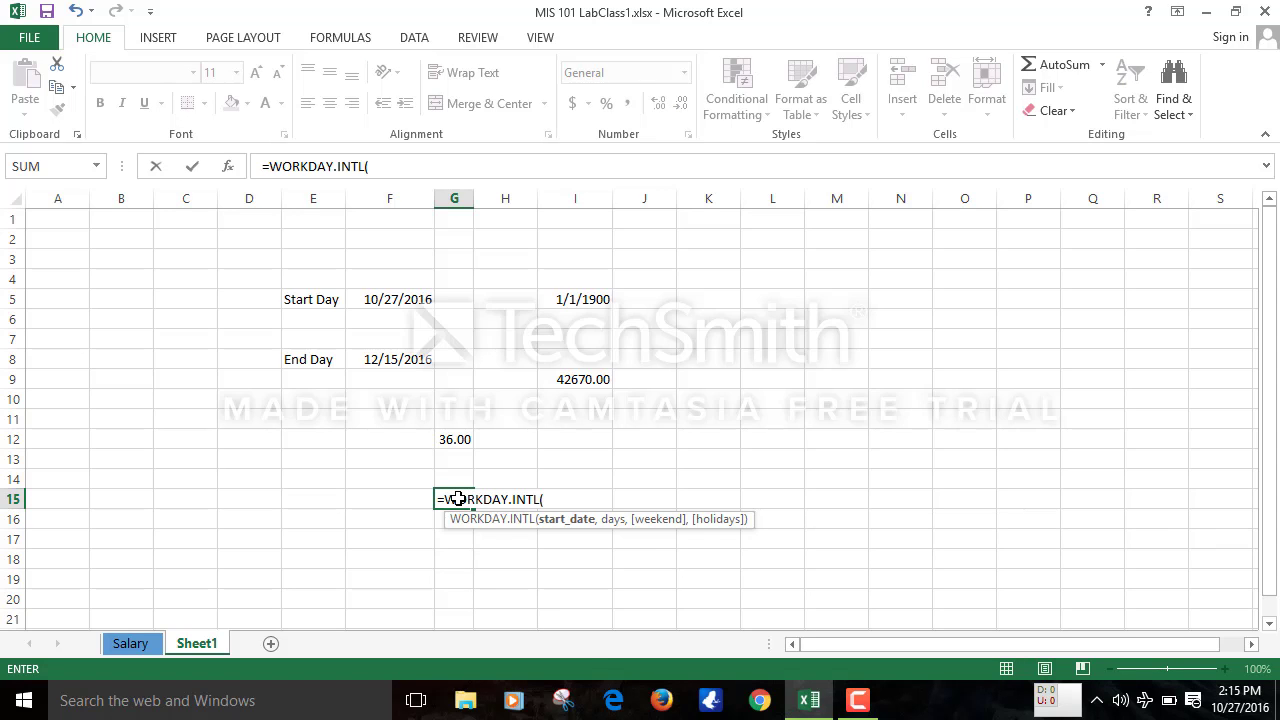
{"action": "left_click", "coordinate": [399, 299]}
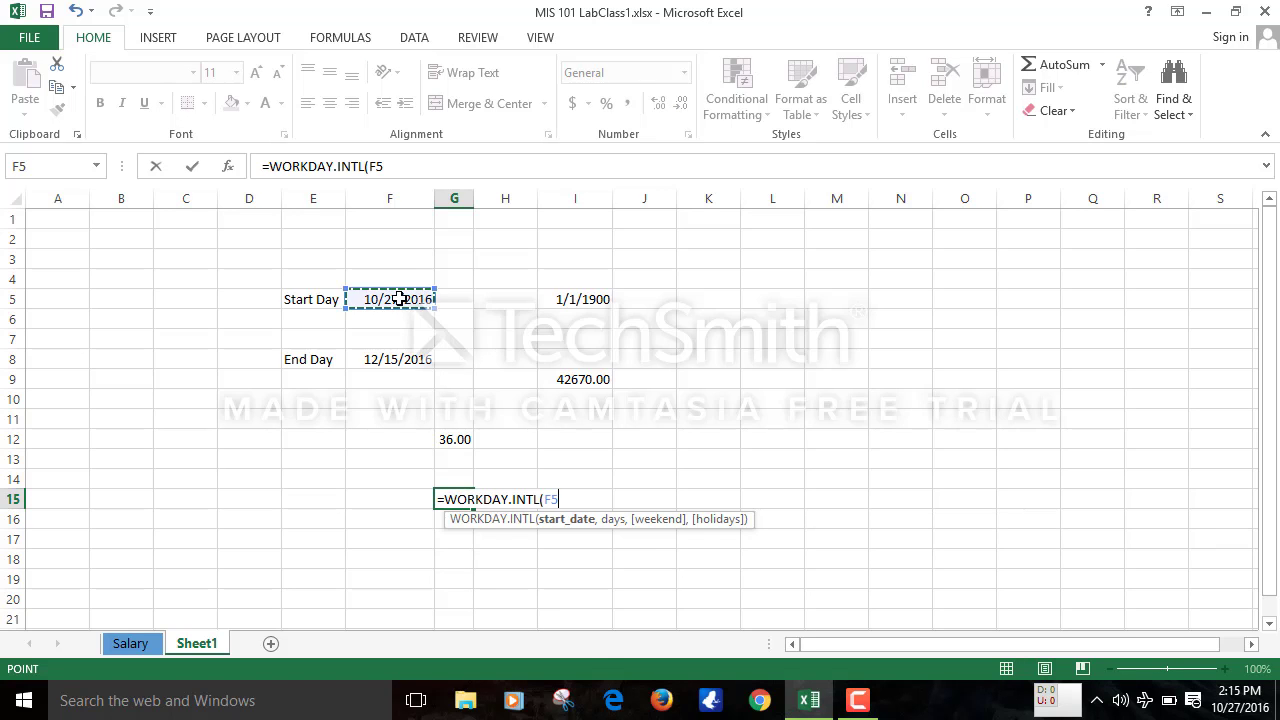
{"action": "type", "text": ","}
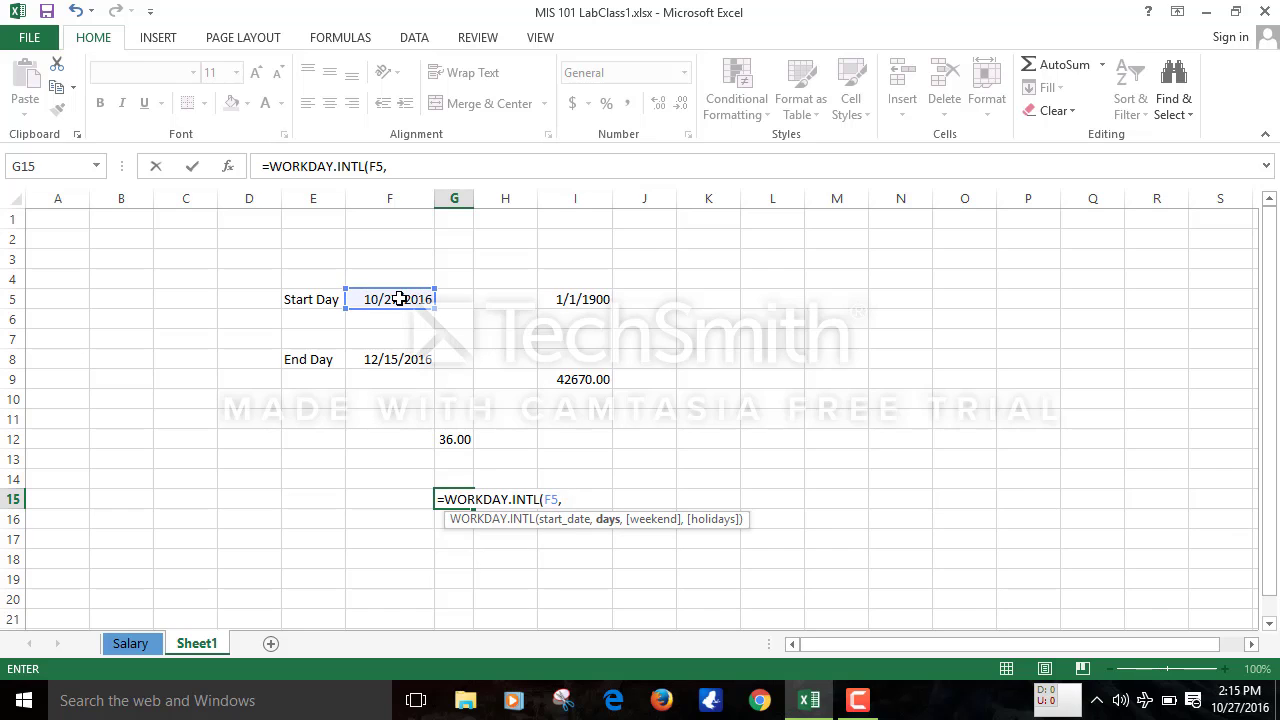
{"action": "type", "text": "36,"}
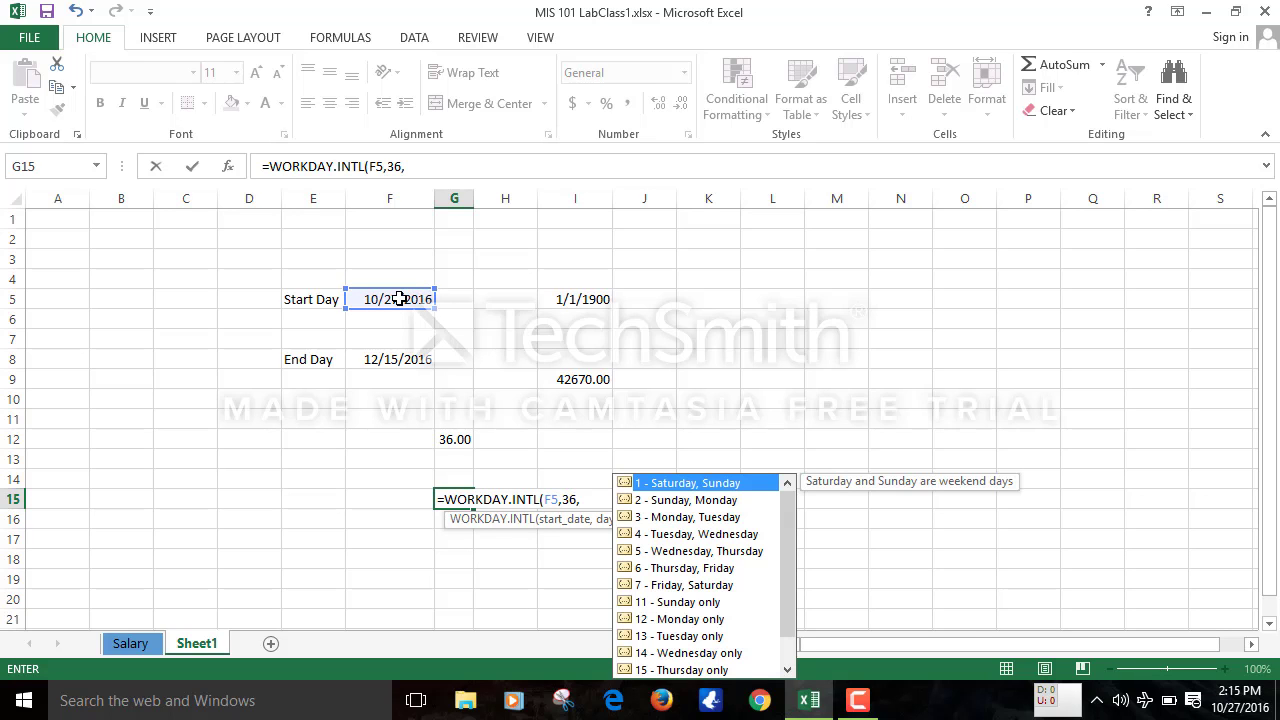
Set the weekend argument to 7 for Friday and Saturday, and complete the WORKDAY.INTL formula in G15
{"action": "type", "text": "7"}
{"action": "key", "text": "Down"}
{"action": "key", "text": "Down"}
{"action": "key", "text": "Down"}
{"action": "key", "text": "Down"}
{"action": "key", "text": "Down"}
{"action": "key", "text": "Down"}
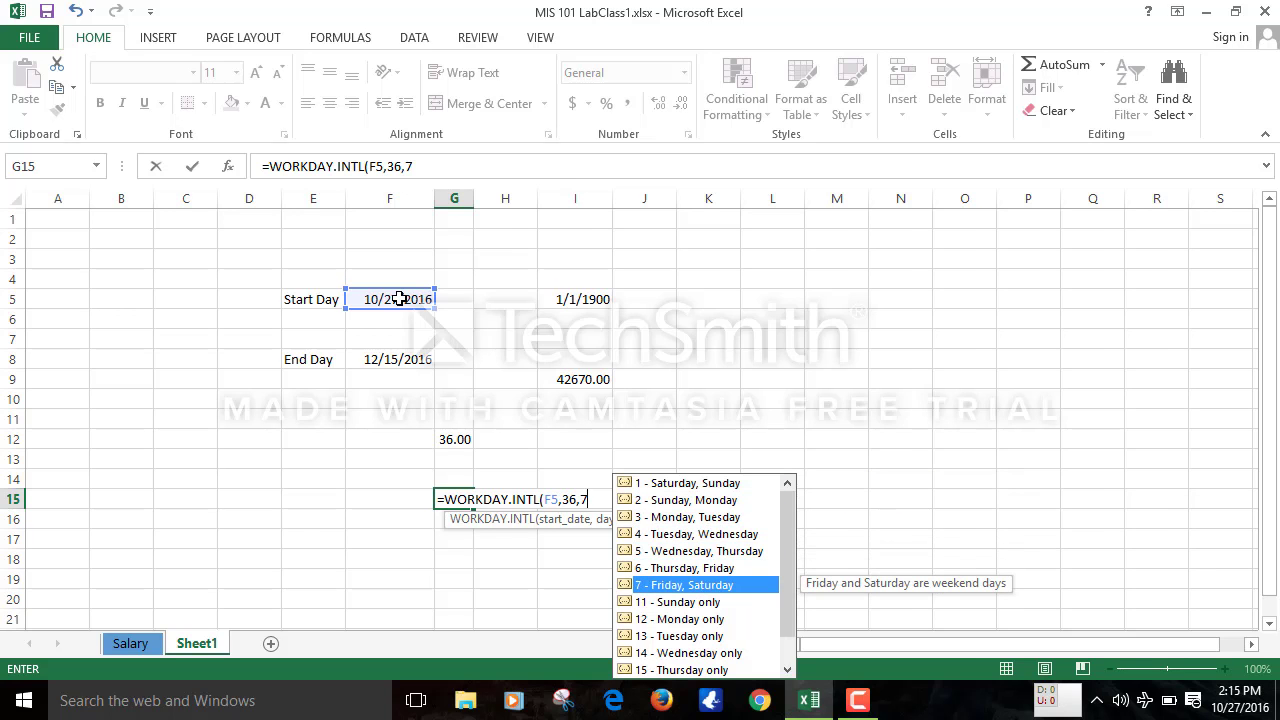
{"action": "key", "text": "Return"}
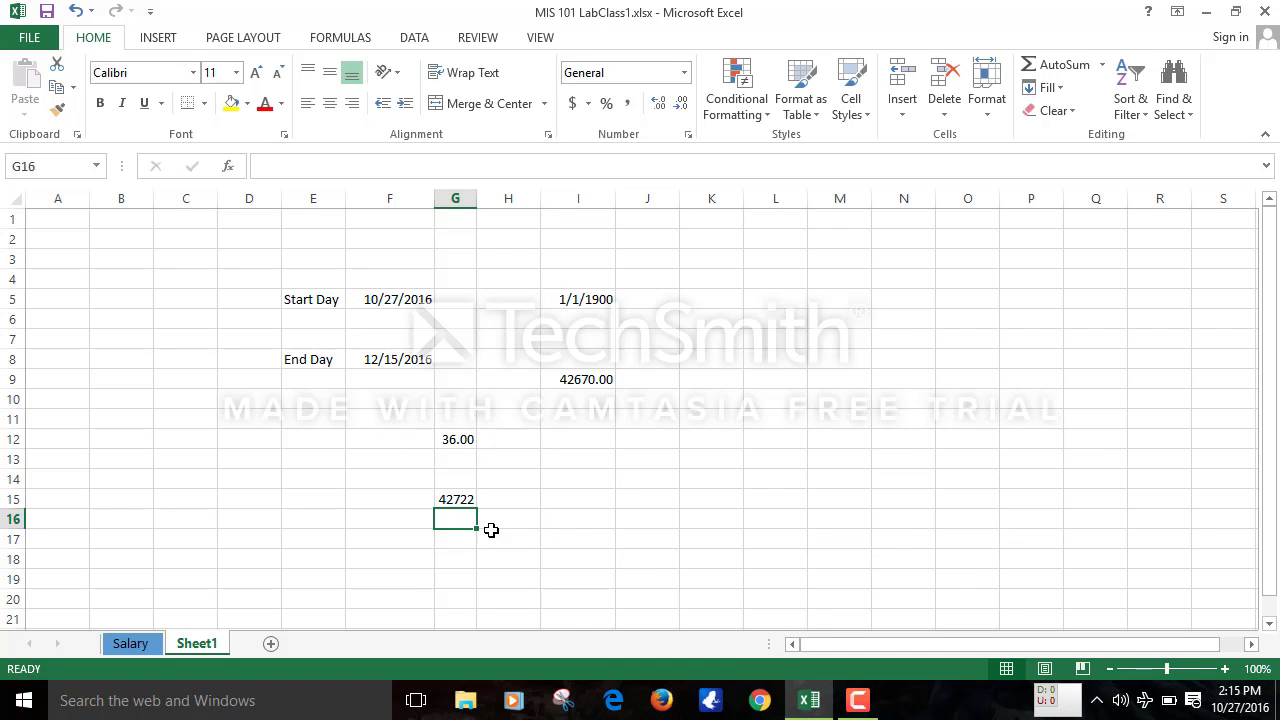
Format the WORKDAY.INTL result in cell G15 as a Short Date
{"action": "left_click", "coordinate": [457, 496]}
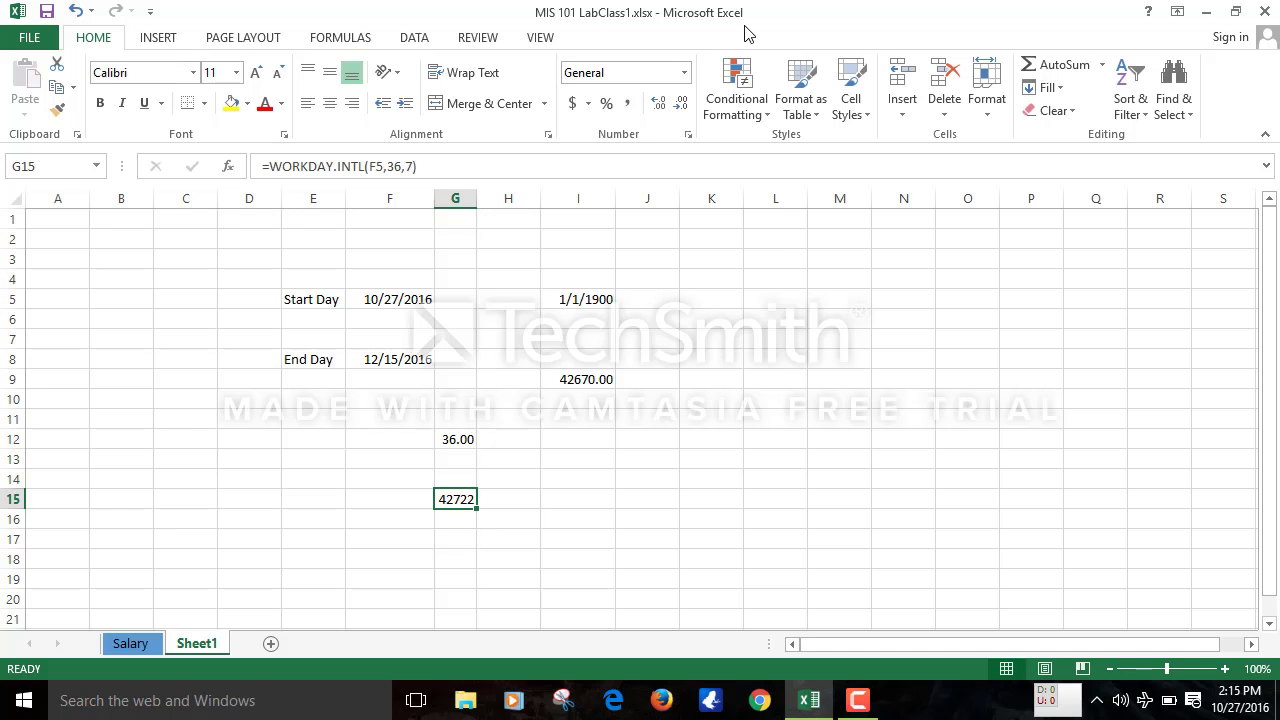
{"action": "left_click", "coordinate": [685, 74]}
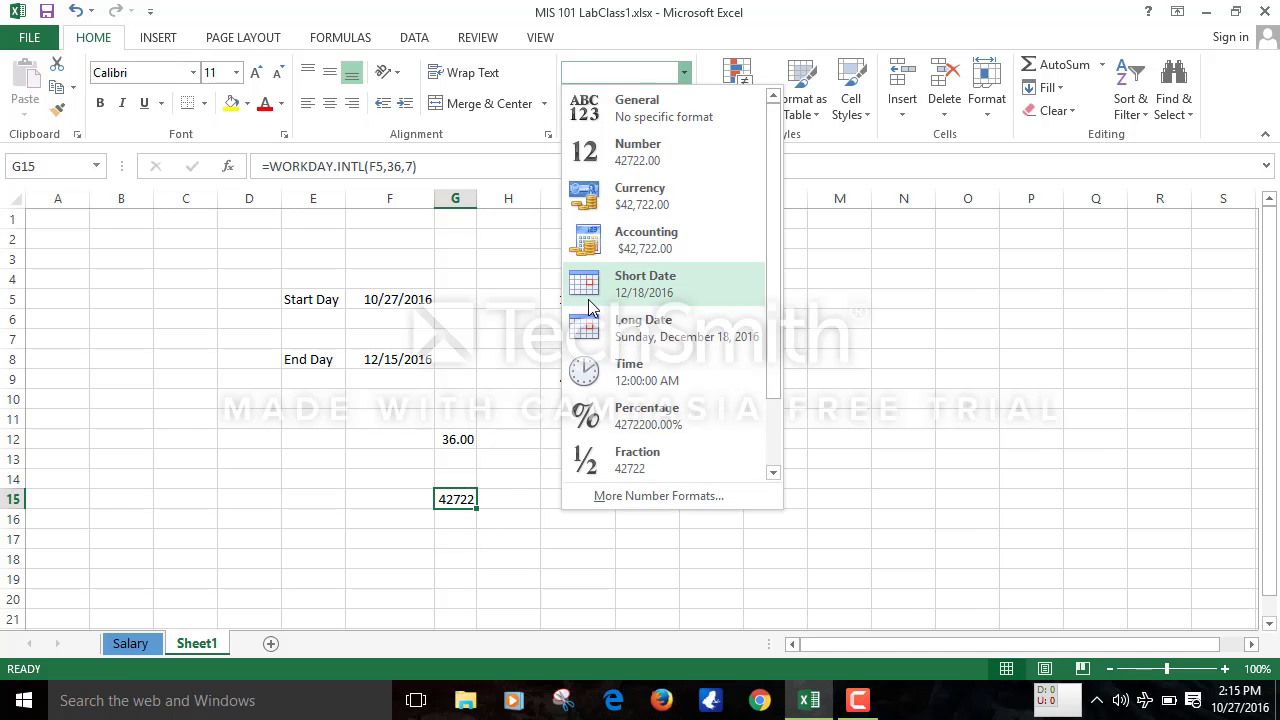
{"action": "left_click", "coordinate": [590, 300]}
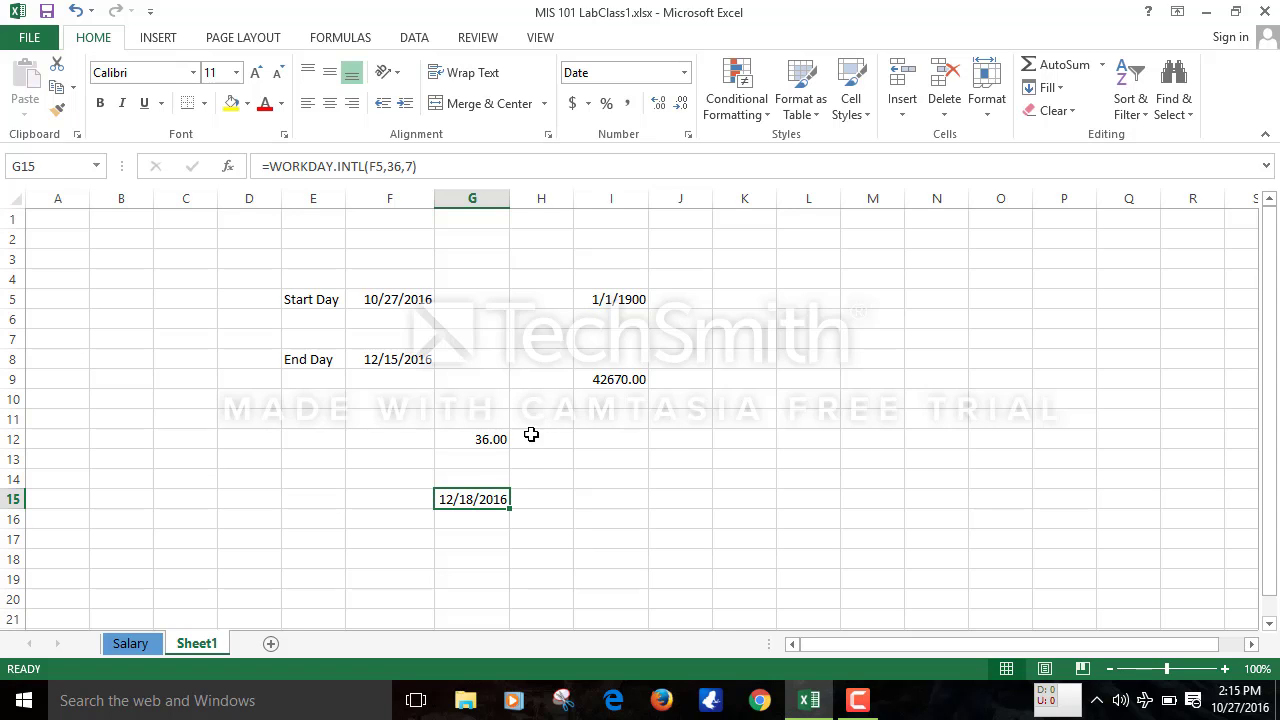
{"action": "left_click", "coordinate": [485, 443]}
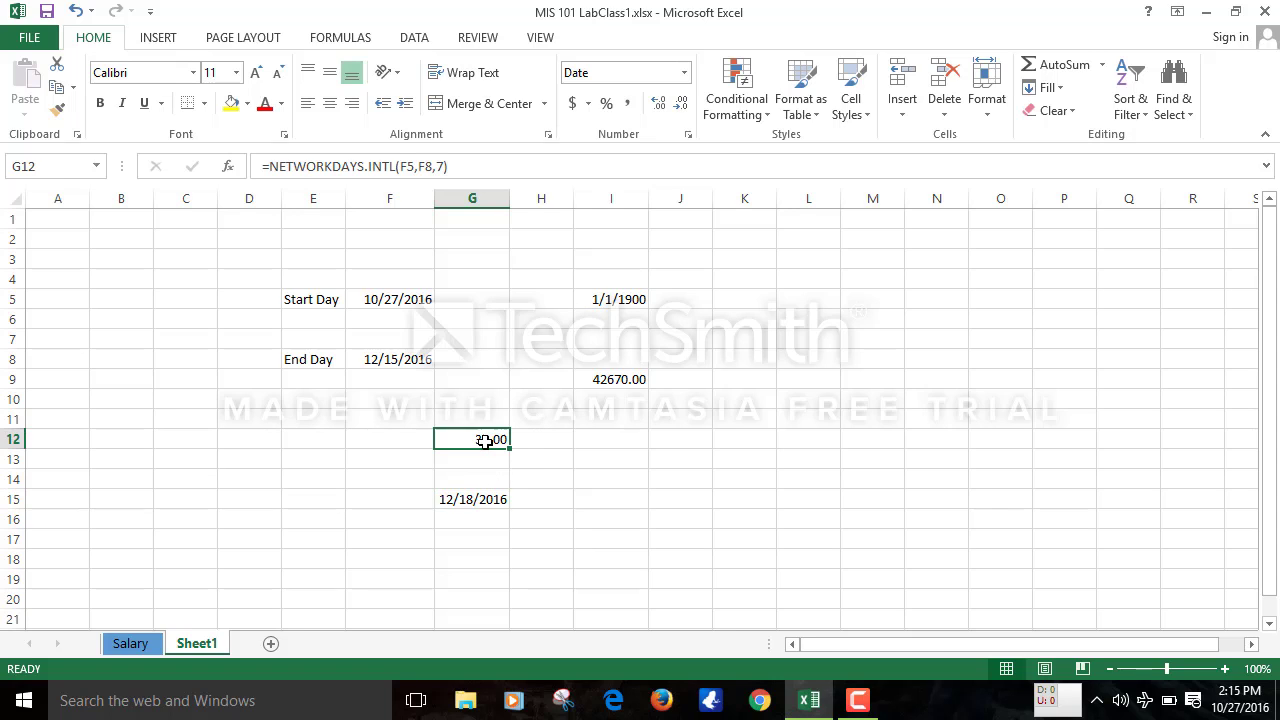
{"action": "left_click", "coordinate": [405, 170]}
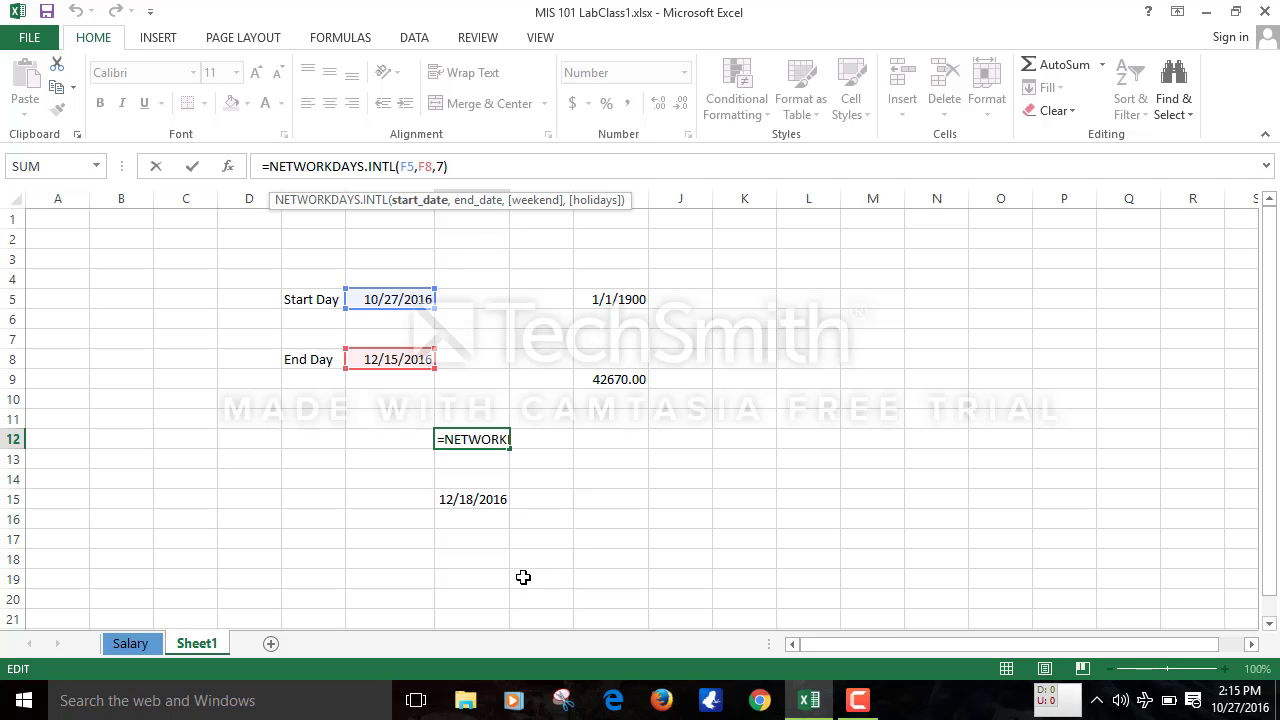
{"action": "type", "text": "`"}
{"action": "key", "text": "Return"}
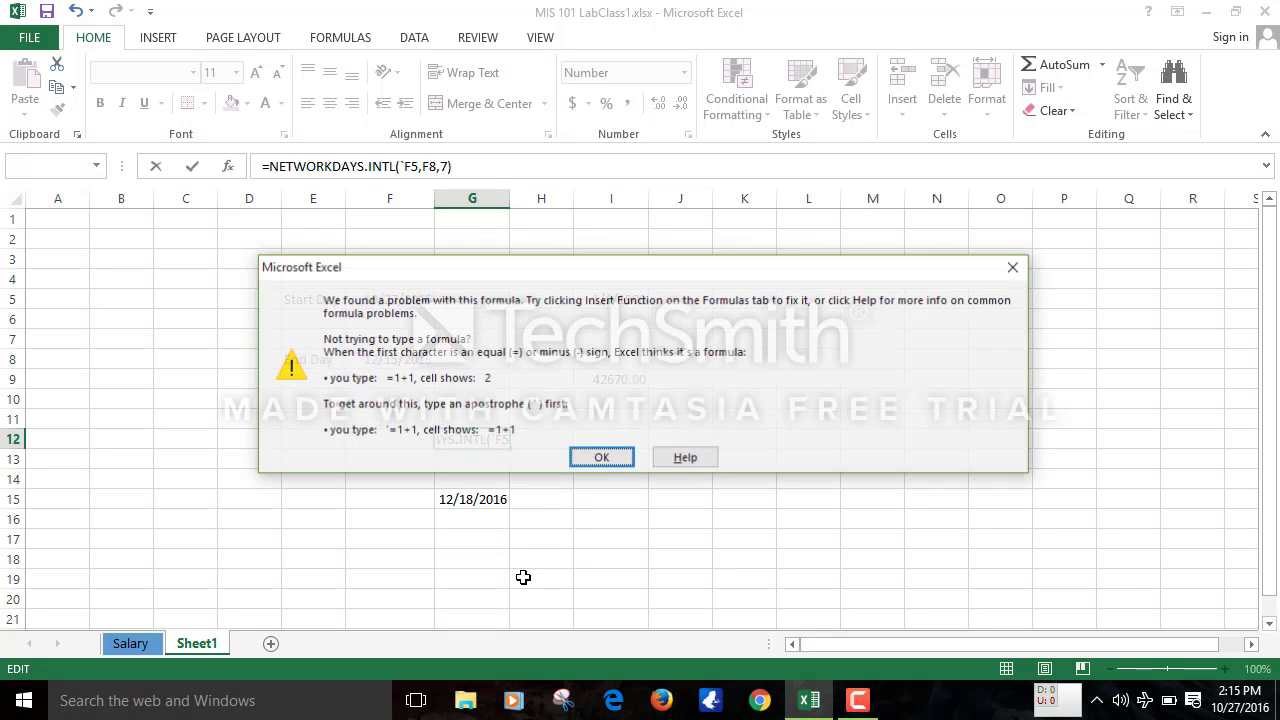
{"action": "left_click", "coordinate": [601, 458]}
{"action": "left_click", "coordinate": [474, 502]}
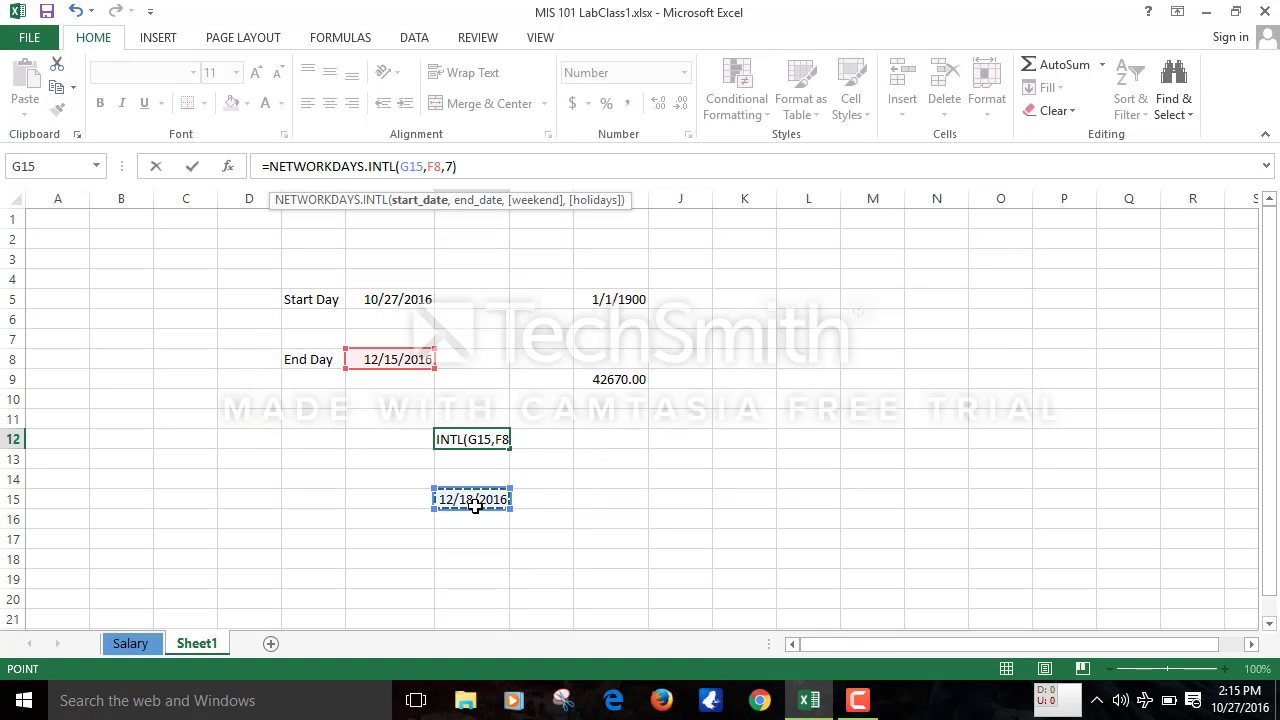
{"action": "key", "text": "Escape"}
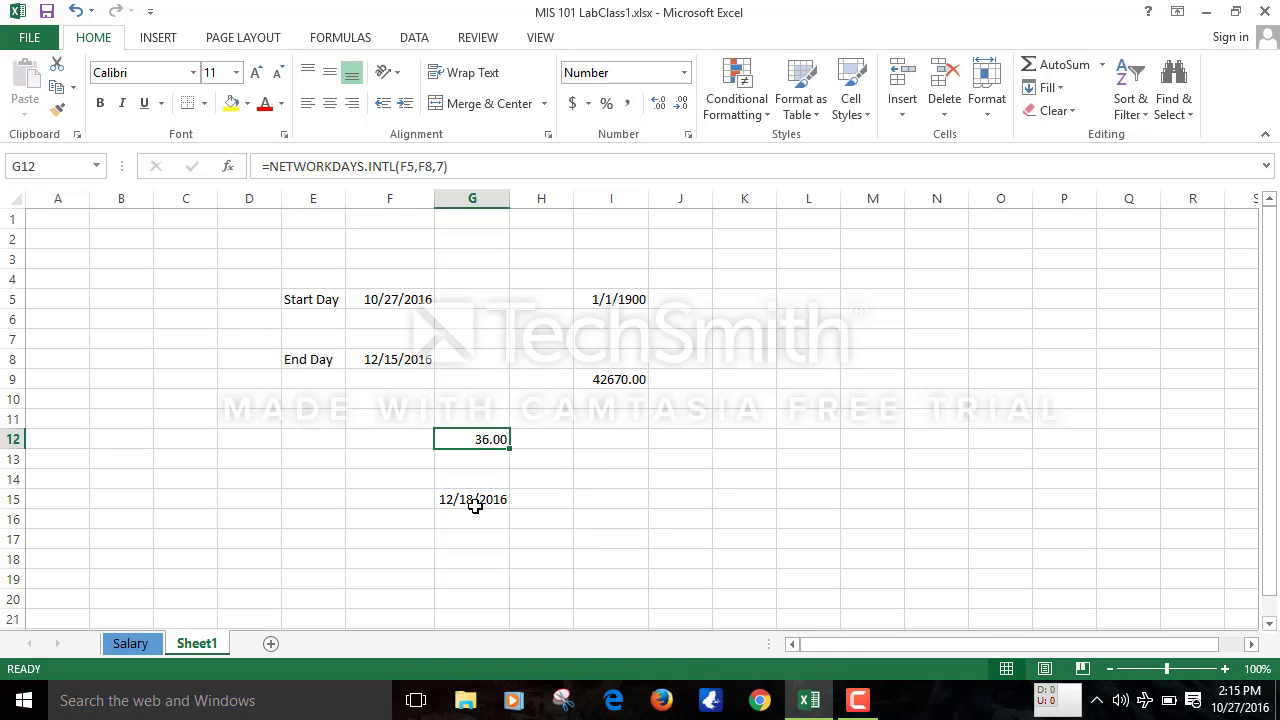
Clear the weekend argument of the WORKDAY.INTL formula in G15 and choose 7 (Friday, Saturday) for it again
{"action": "left_click", "coordinate": [475, 502]}
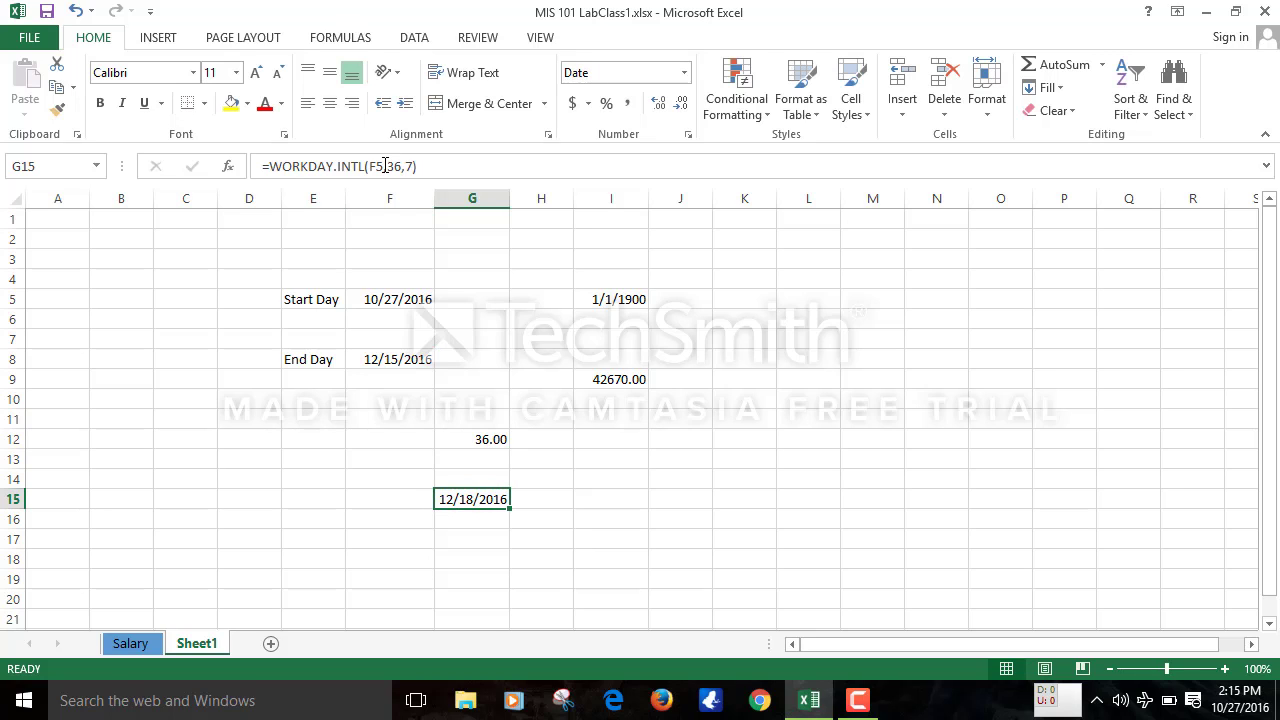
{"action": "left_click", "coordinate": [385, 166]}
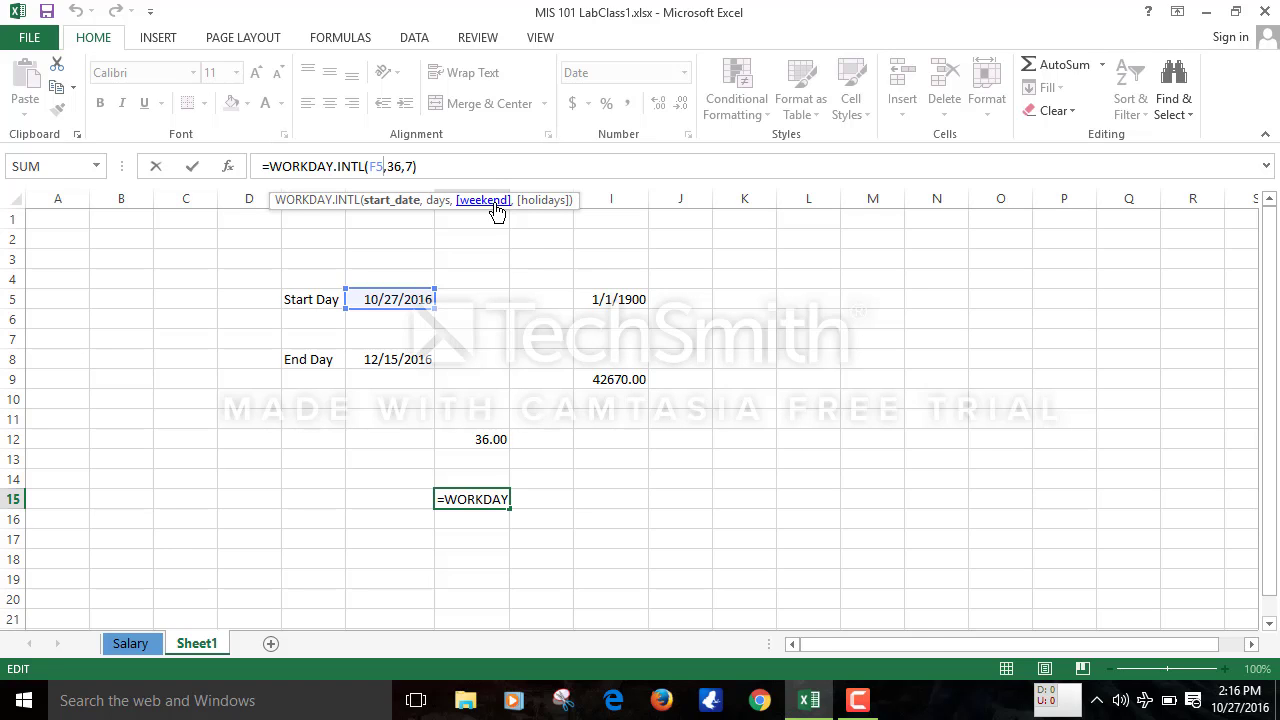
{"action": "left_click", "coordinate": [396, 166]}
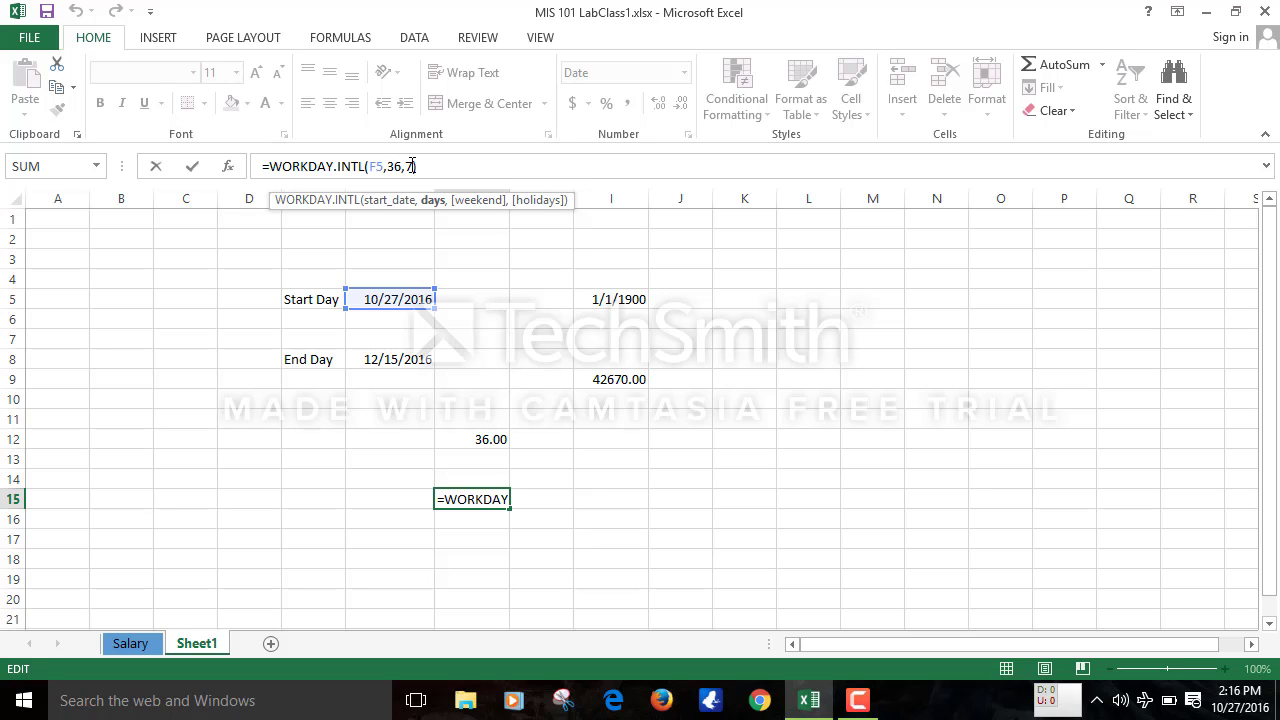
{"action": "left_click", "coordinate": [413, 166]}
{"action": "key", "text": "BackSpace"}
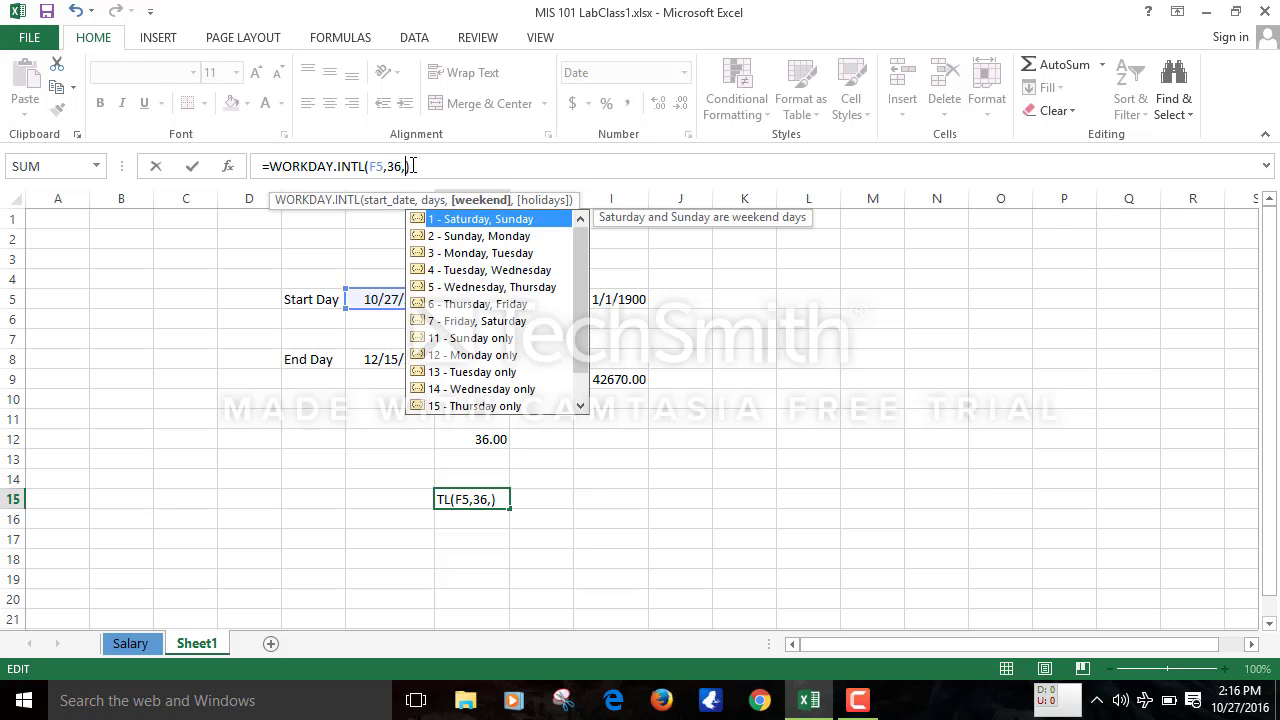
{"action": "double_click", "coordinate": [490, 321]}
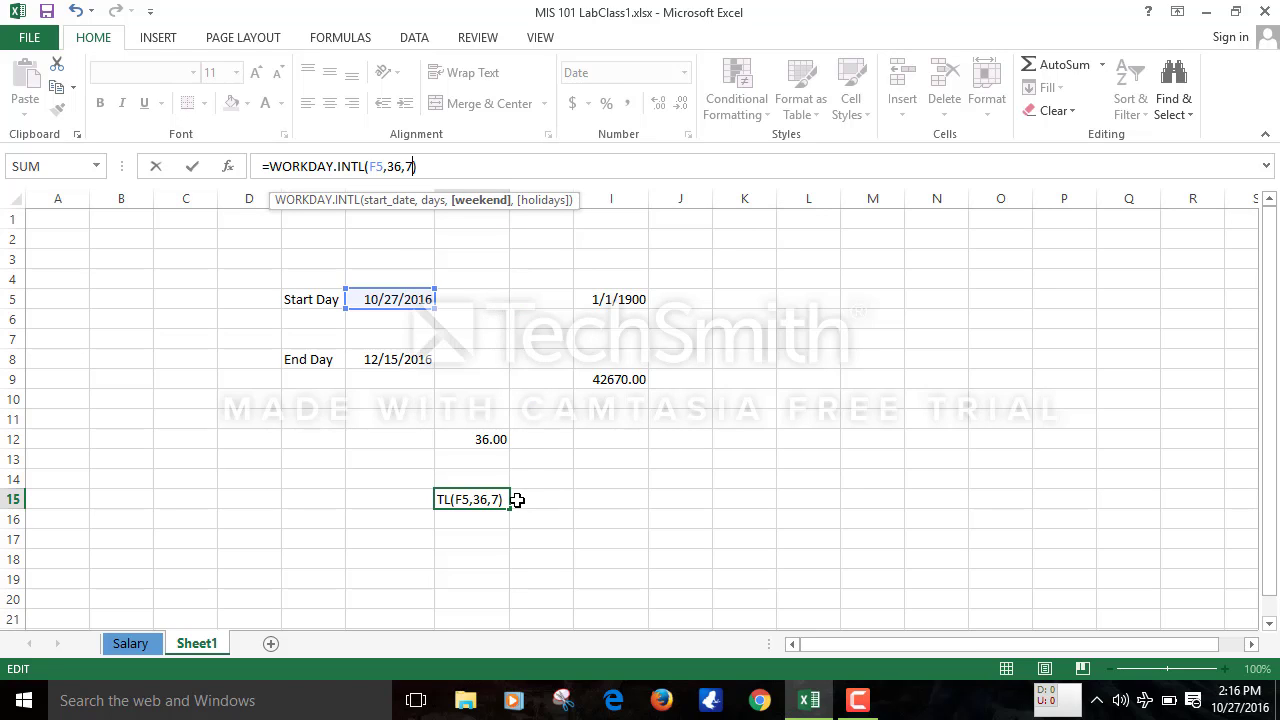
{"action": "key", "text": "Return"}
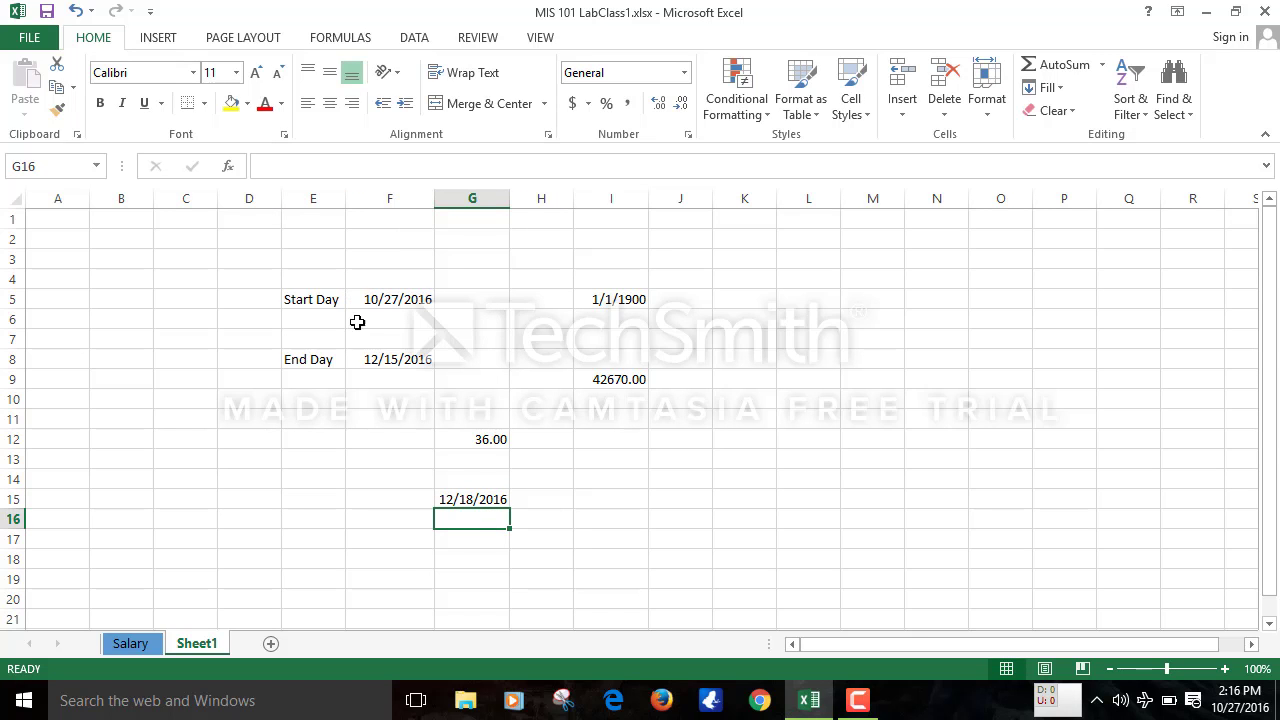
{"action": "left_click", "coordinate": [376, 357]}
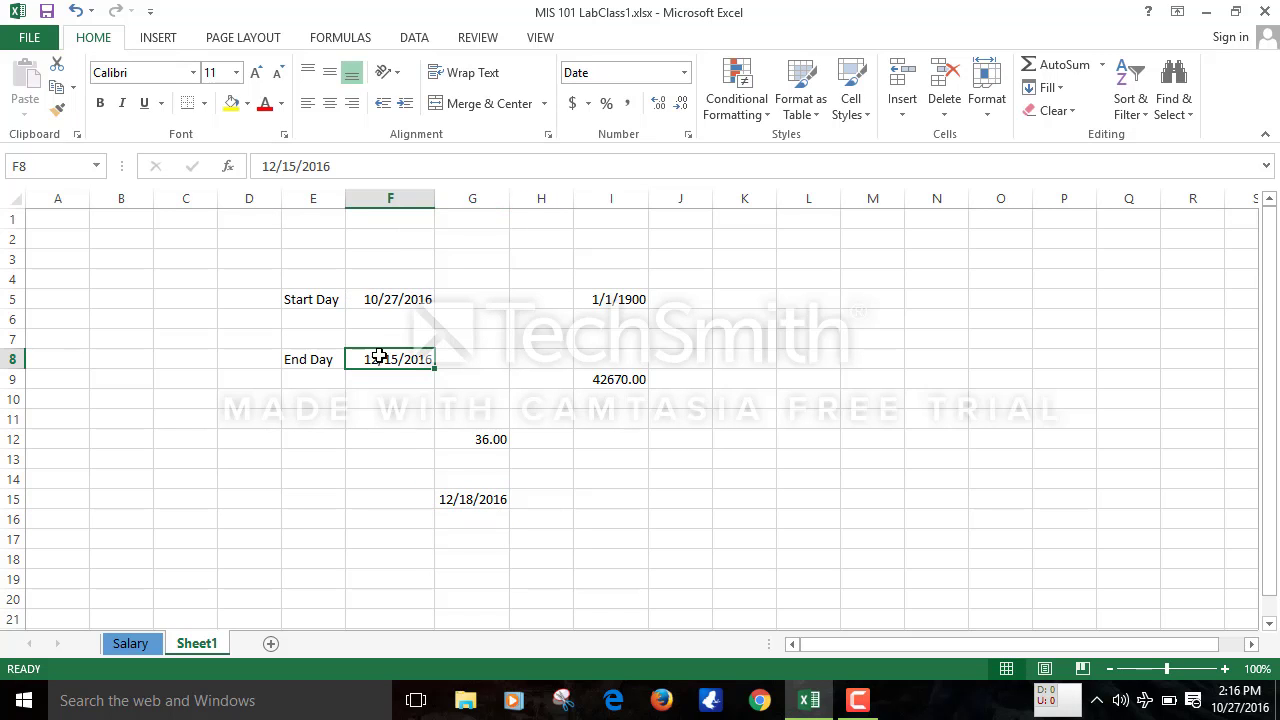
{"action": "left_click", "coordinate": [457, 502]}
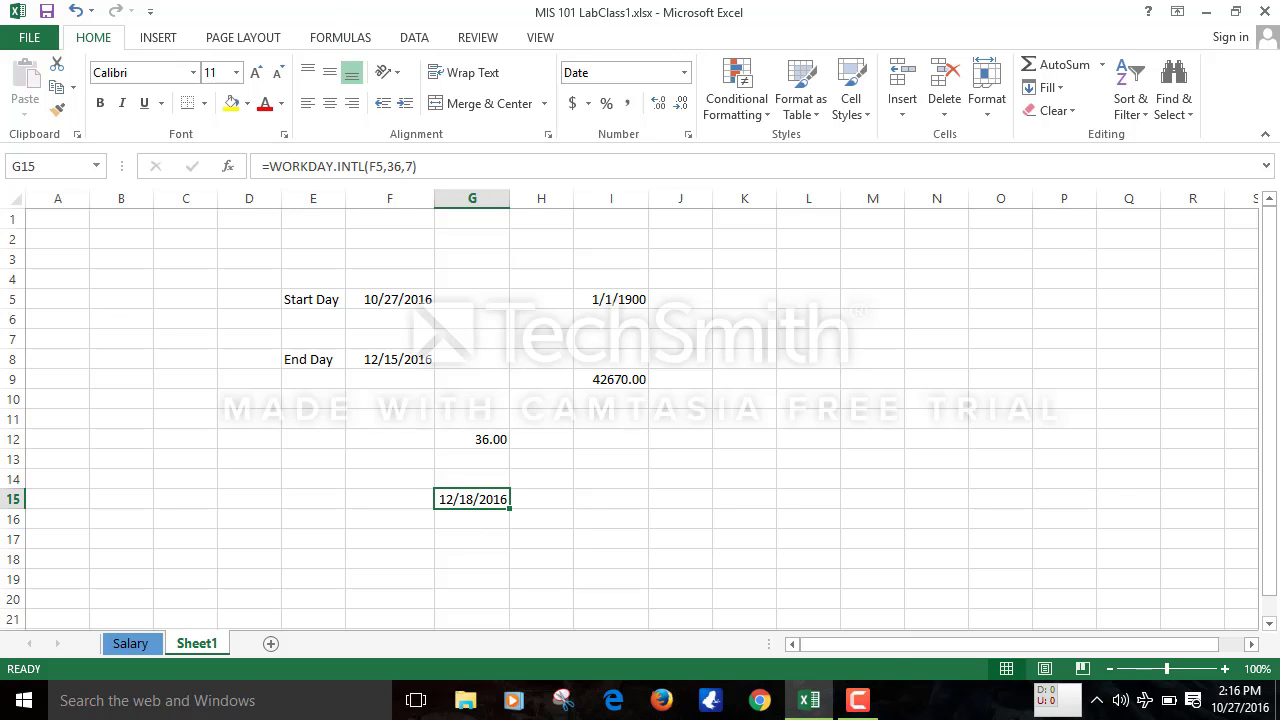
{"action": "left_click", "coordinate": [855, 702]}
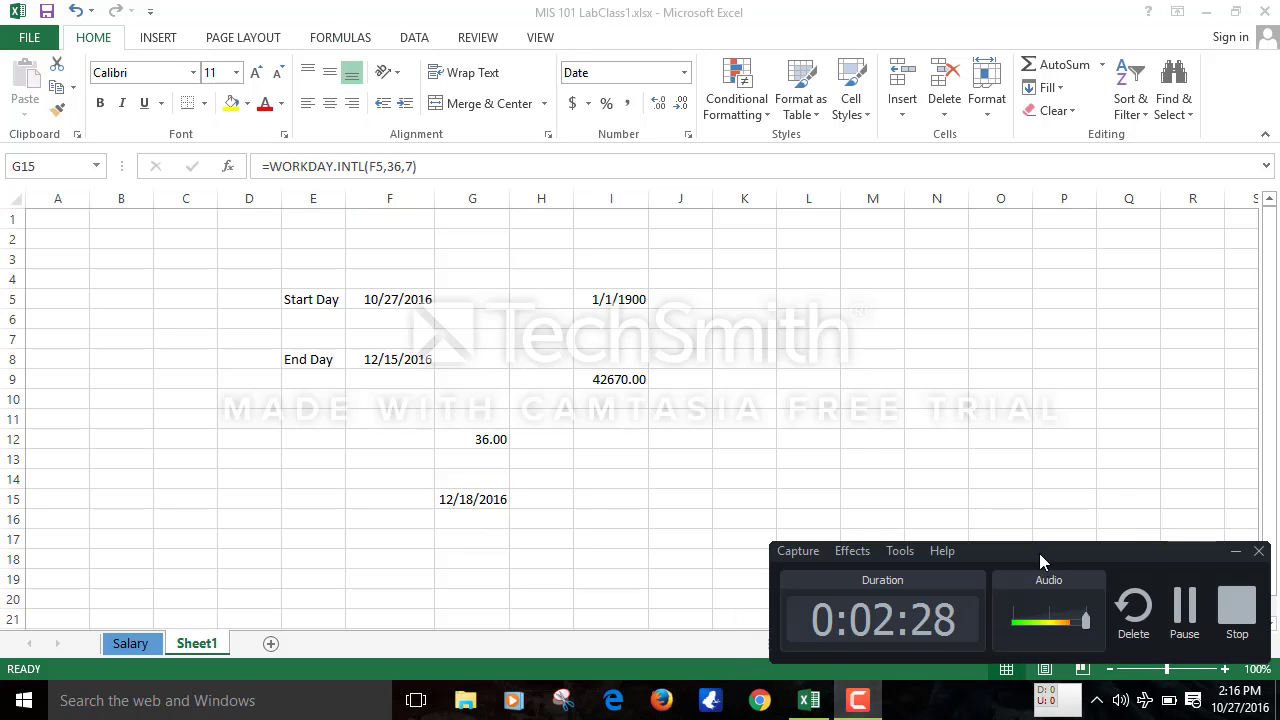
{"action": "left_click", "coordinate": [1181, 622]}
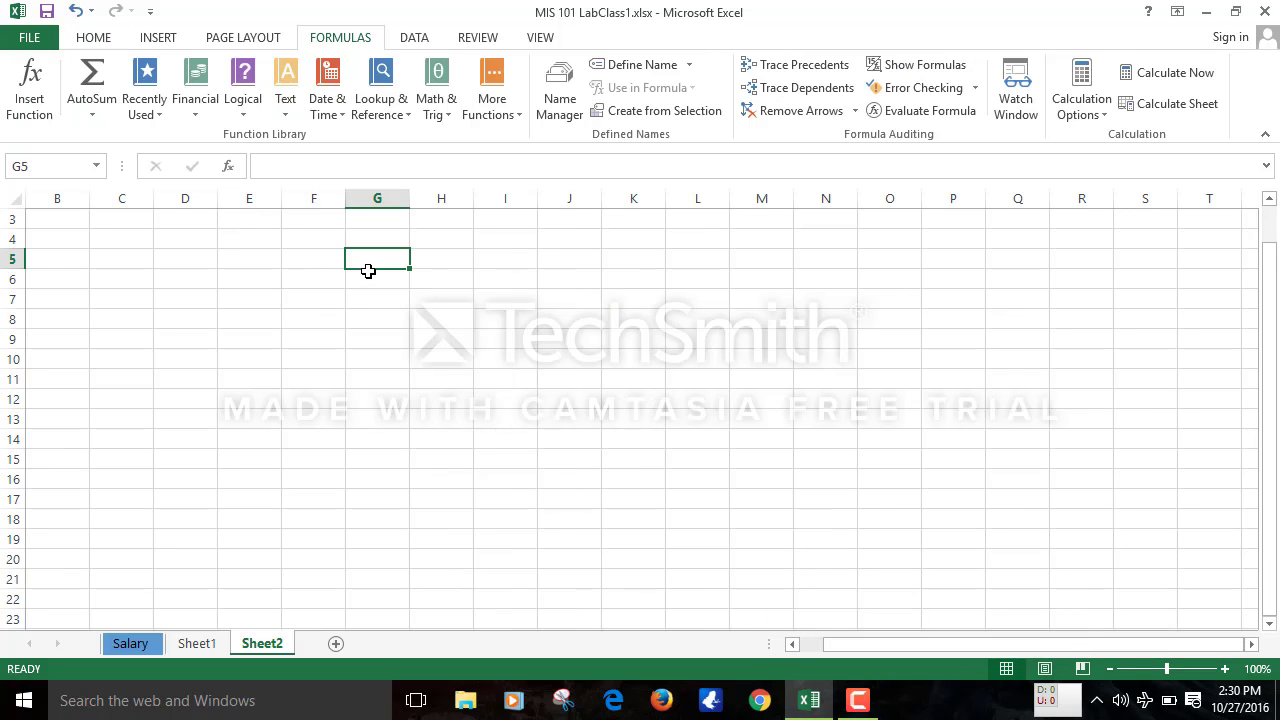
Enter the heading "Logical Formula" in cell G5 of Sheet2 and autofit the width of column G
{"action": "type", "text": "Logic"}
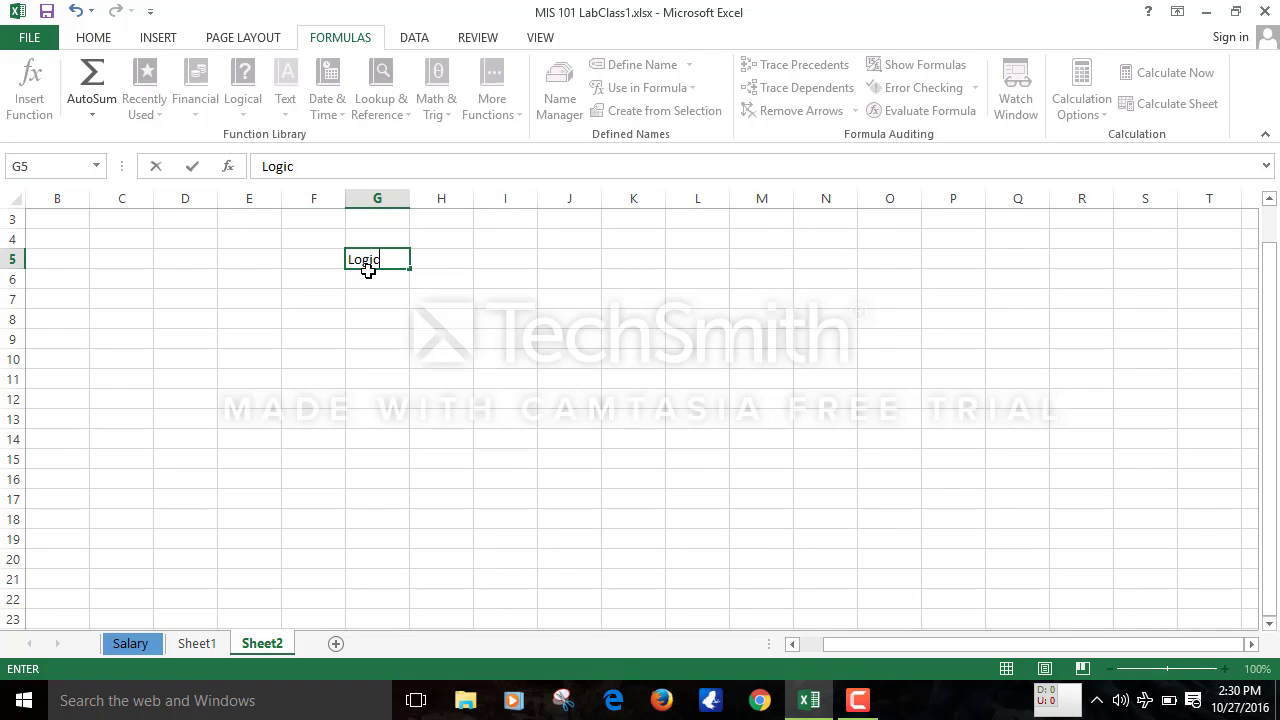
{"action": "type", "text": "al Formula"}
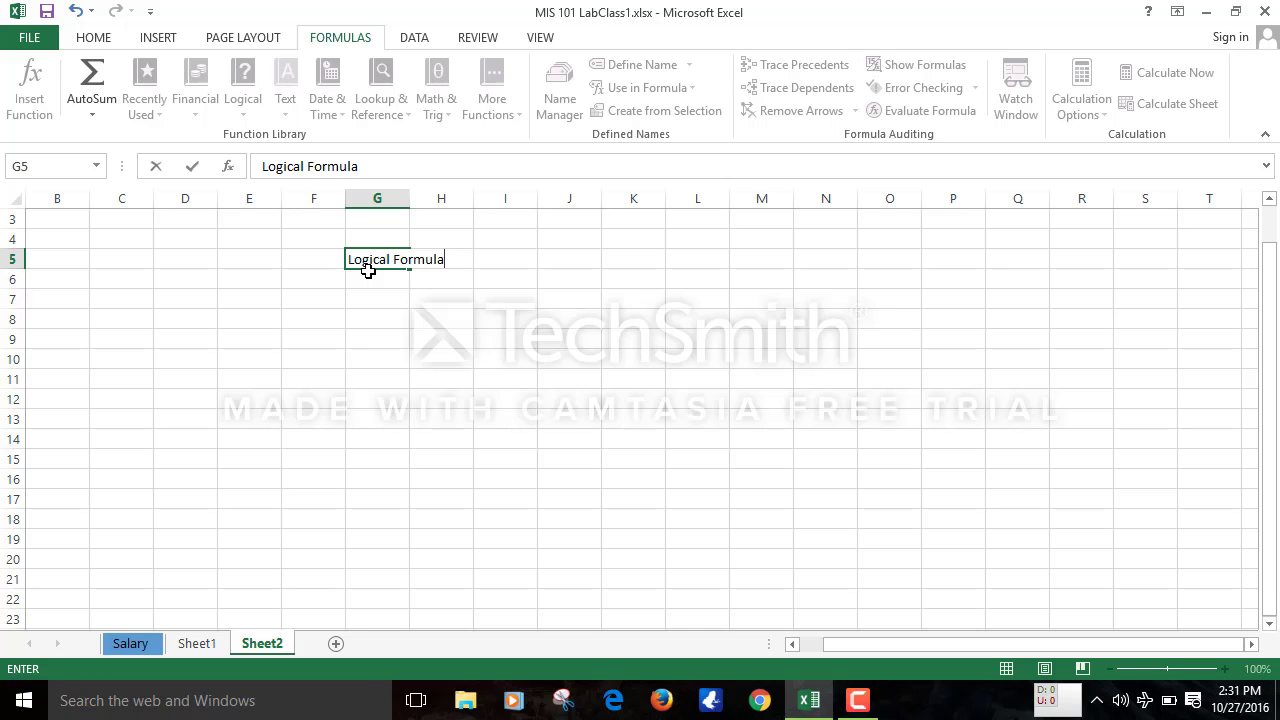
{"action": "key", "text": "Return"}
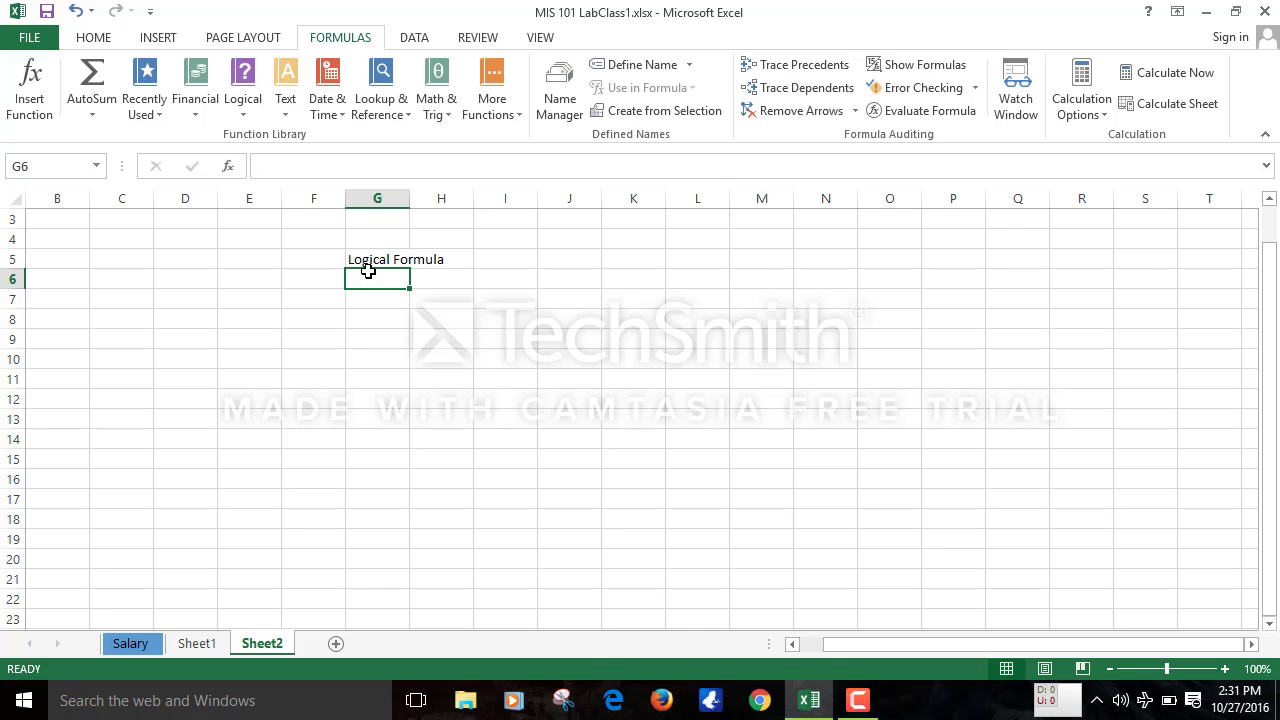
{"action": "double_click", "coordinate": [409, 197]}
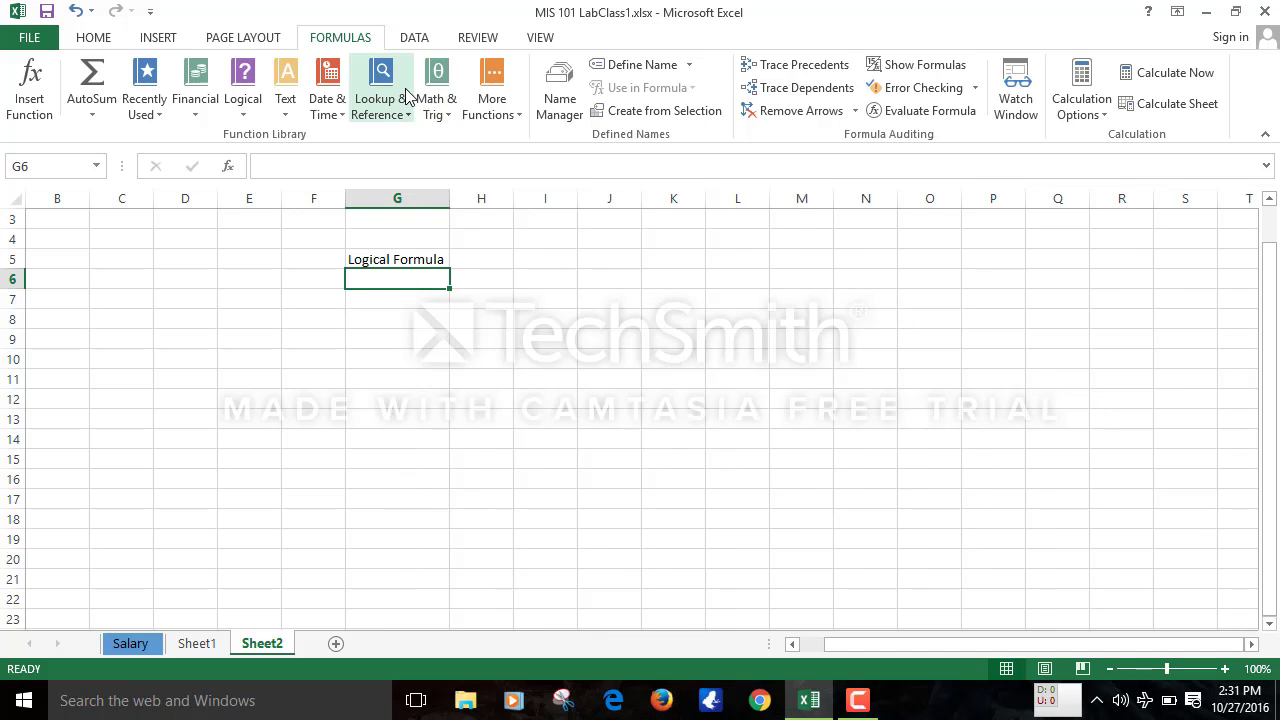
{"action": "left_click", "coordinate": [256, 106]}
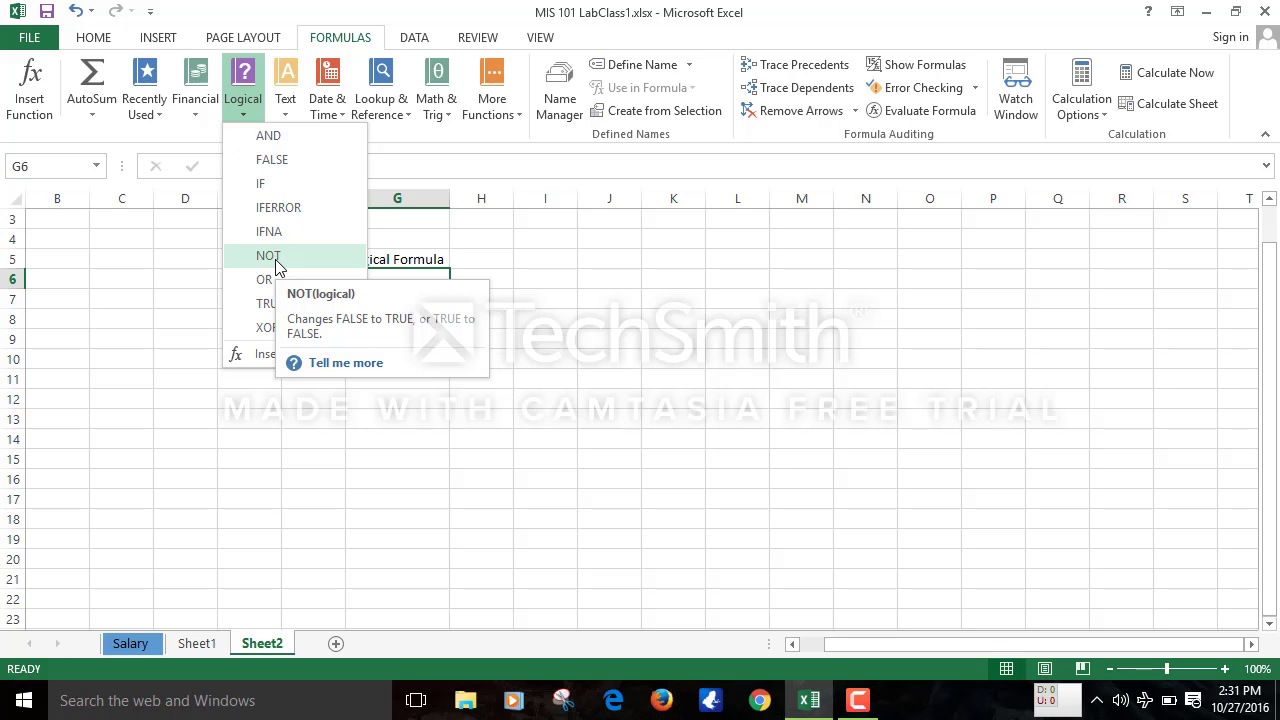
{"action": "left_click", "coordinate": [670, 318]}
{"action": "left_click", "coordinate": [400, 406]}
{"action": "left_click", "coordinate": [527, 304]}
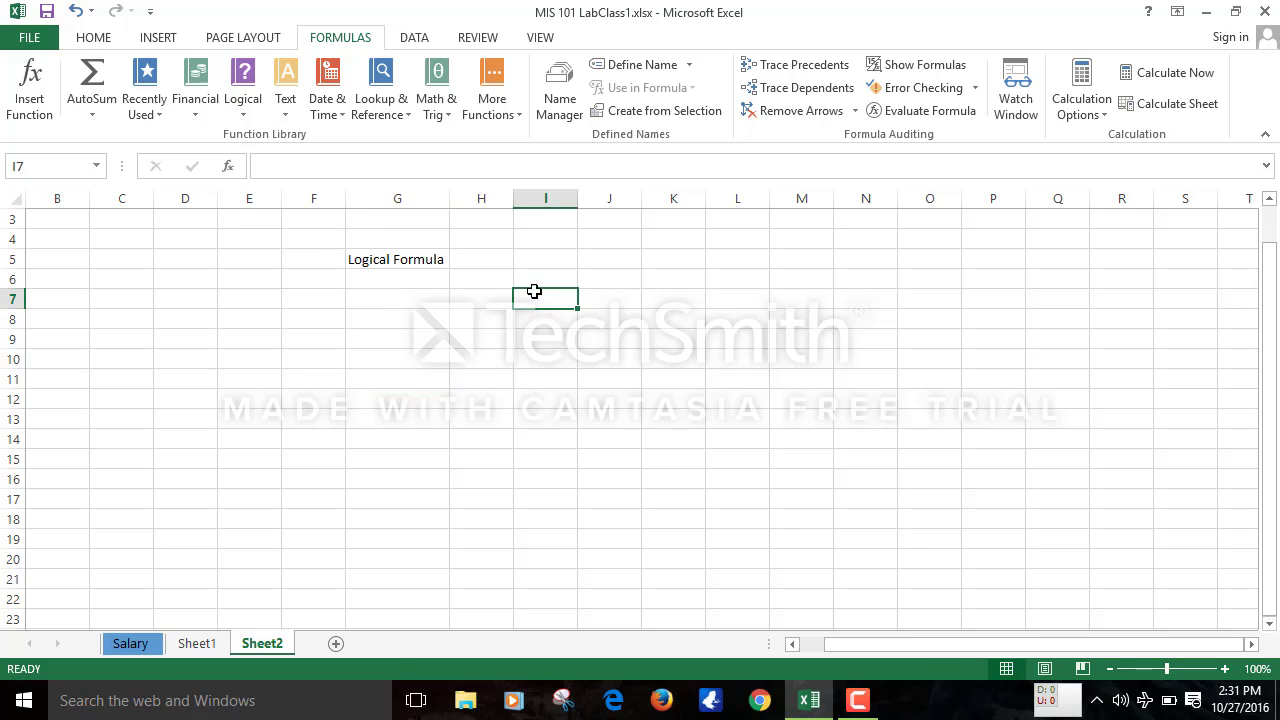
Enter the labels AND in I5, OR in K5 and IF in M5
{"action": "left_click", "coordinate": [549, 263]}
{"action": "type", "text": "AND"}
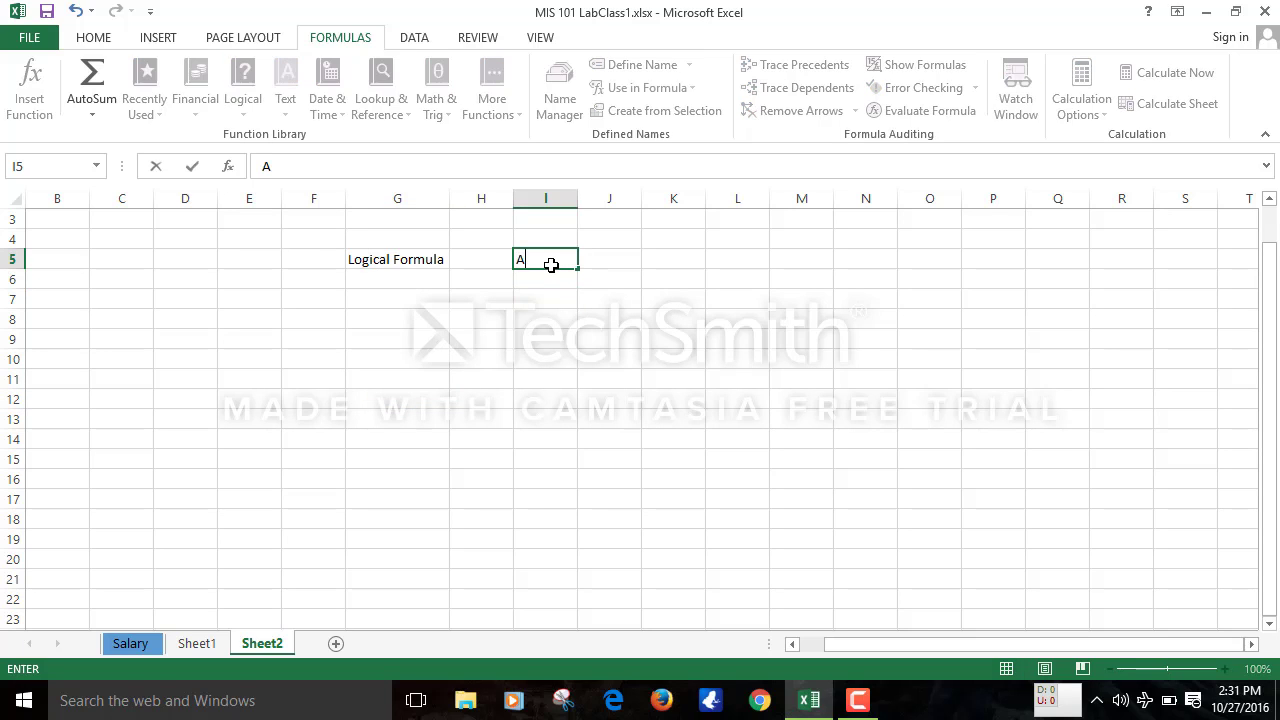
{"action": "key", "text": "Right"}
{"action": "key", "text": "Right"}
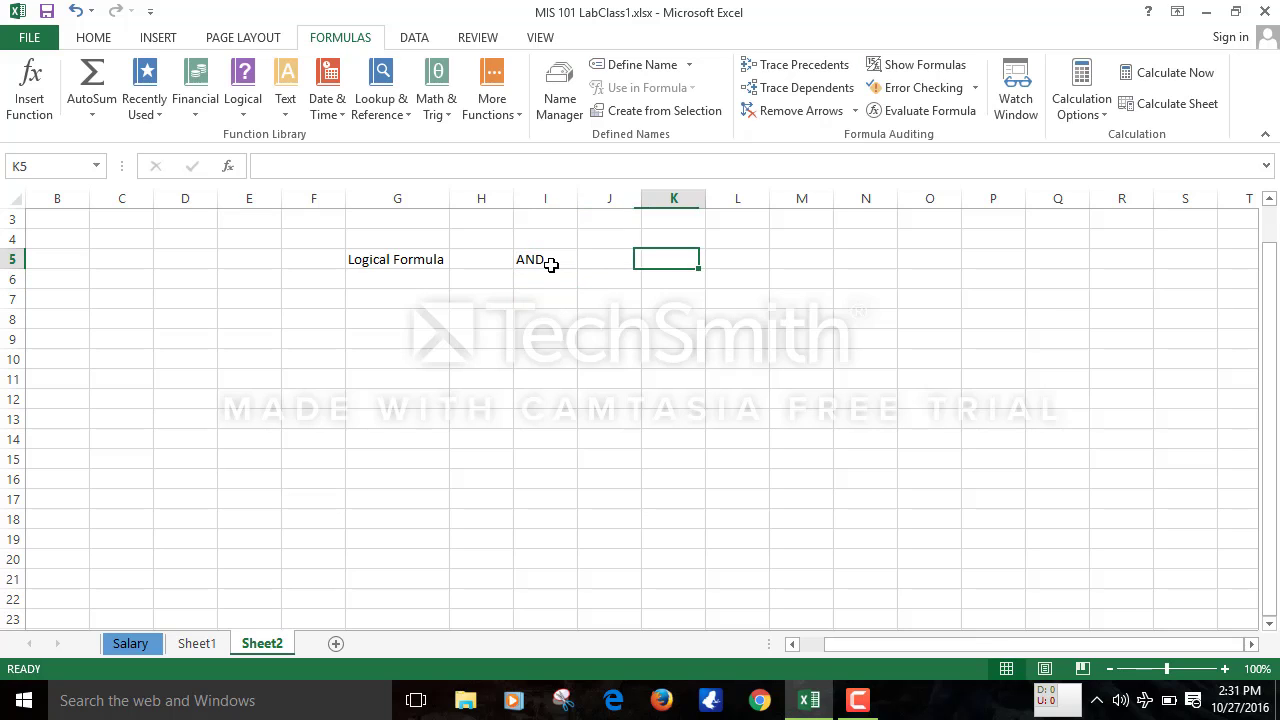
{"action": "type", "text": "OR"}
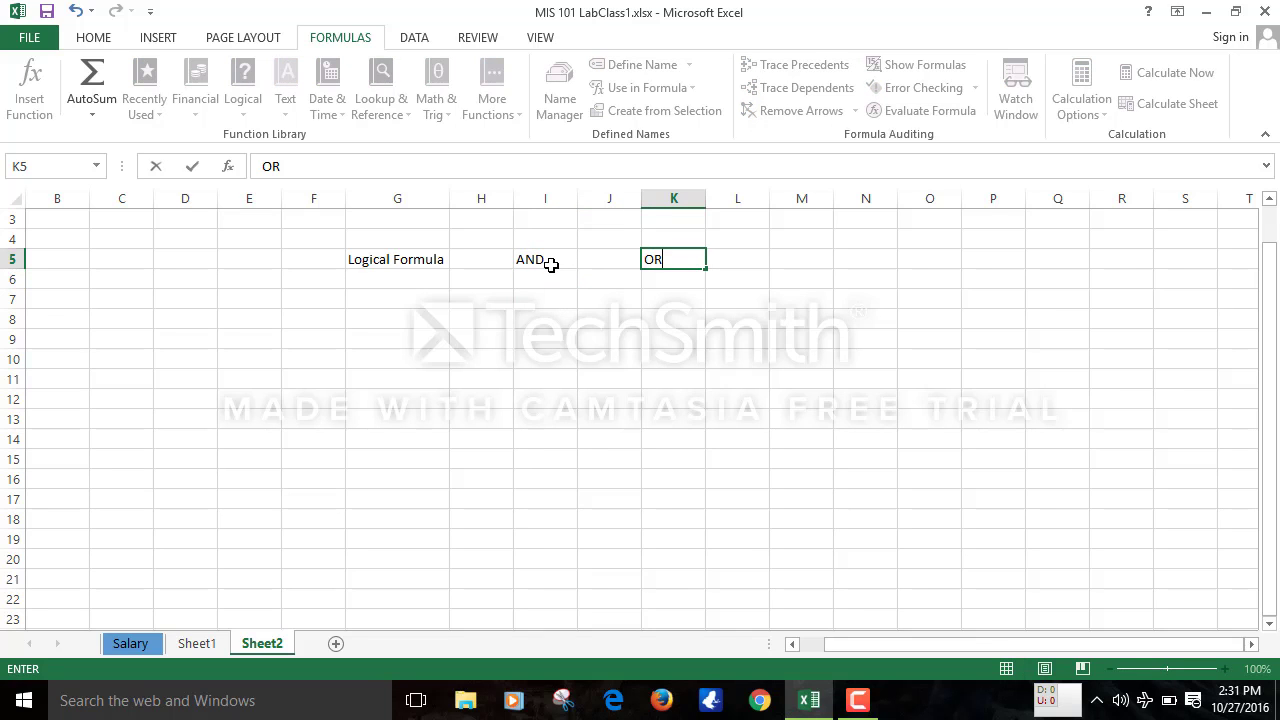
{"action": "key", "text": "Right"}
{"action": "key", "text": "Right"}
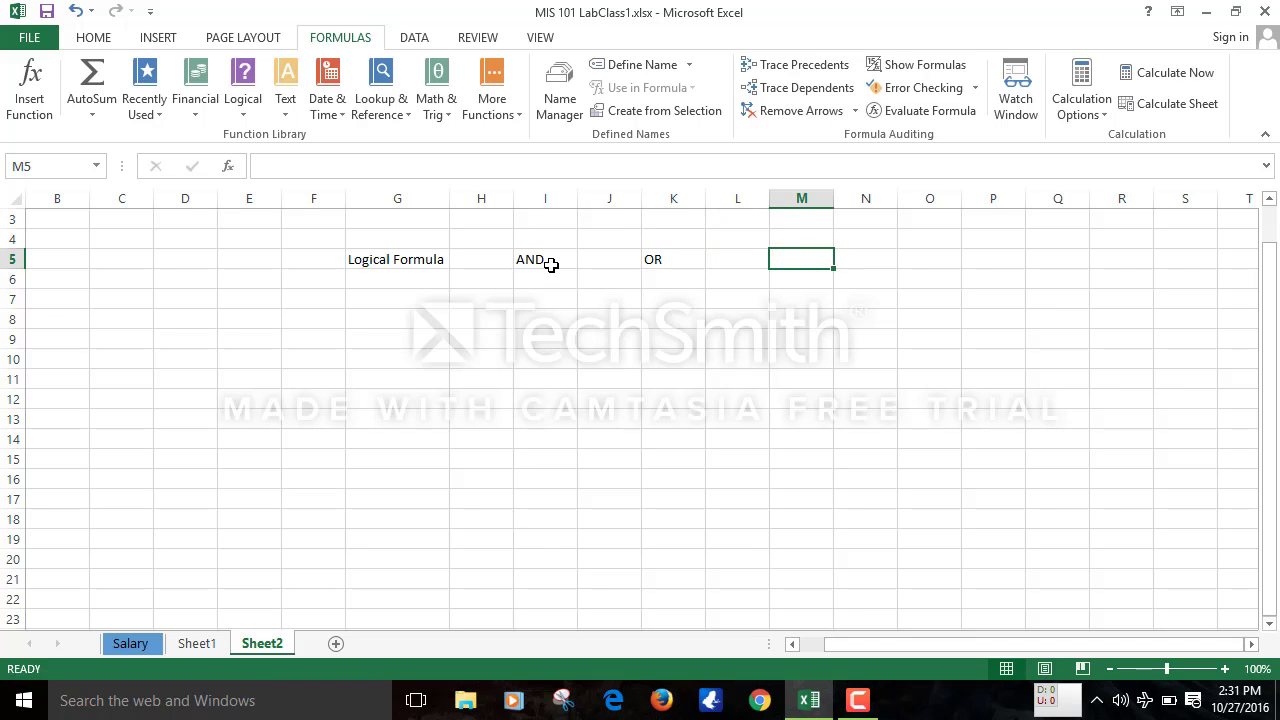
{"action": "type", "text": "IF"}
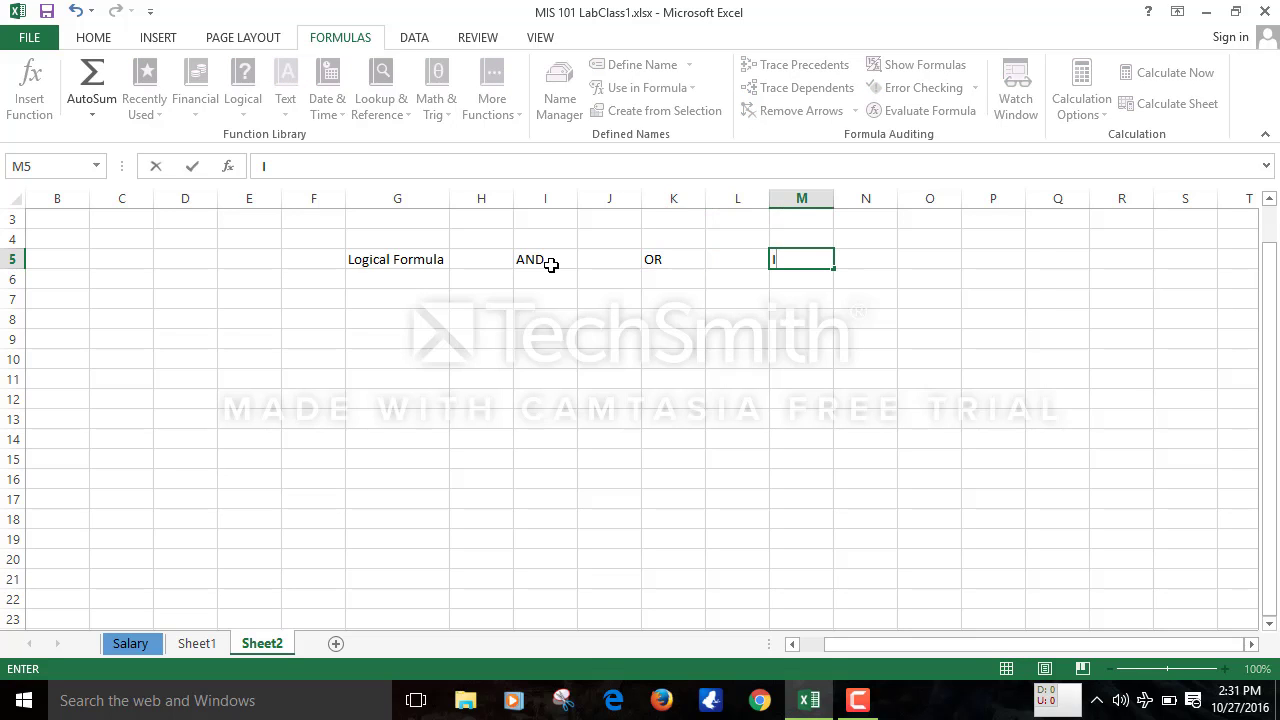
{"action": "left_click", "coordinate": [551, 281]}
Fill the first row of sample values with YES in cell I9 and YES in cell J9
{"action": "left_click", "coordinate": [580, 376]}
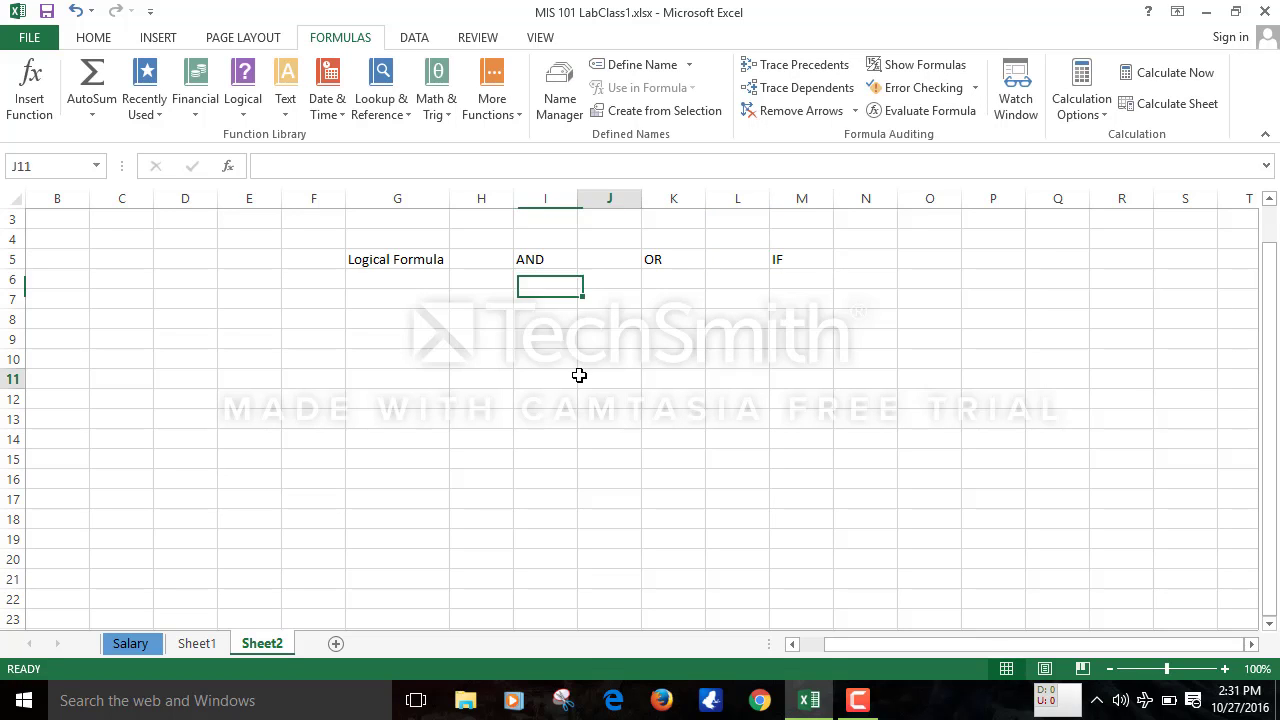
{"action": "left_click", "coordinate": [522, 351]}
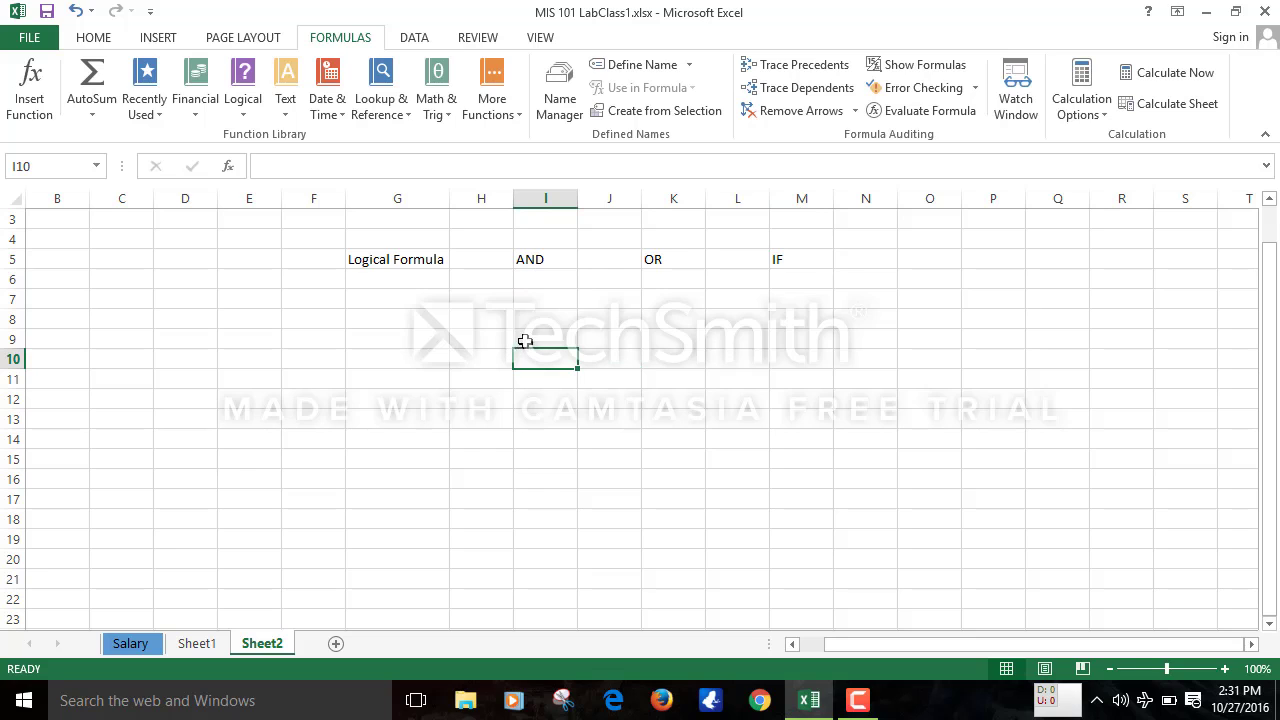
{"action": "left_click", "coordinate": [533, 332]}
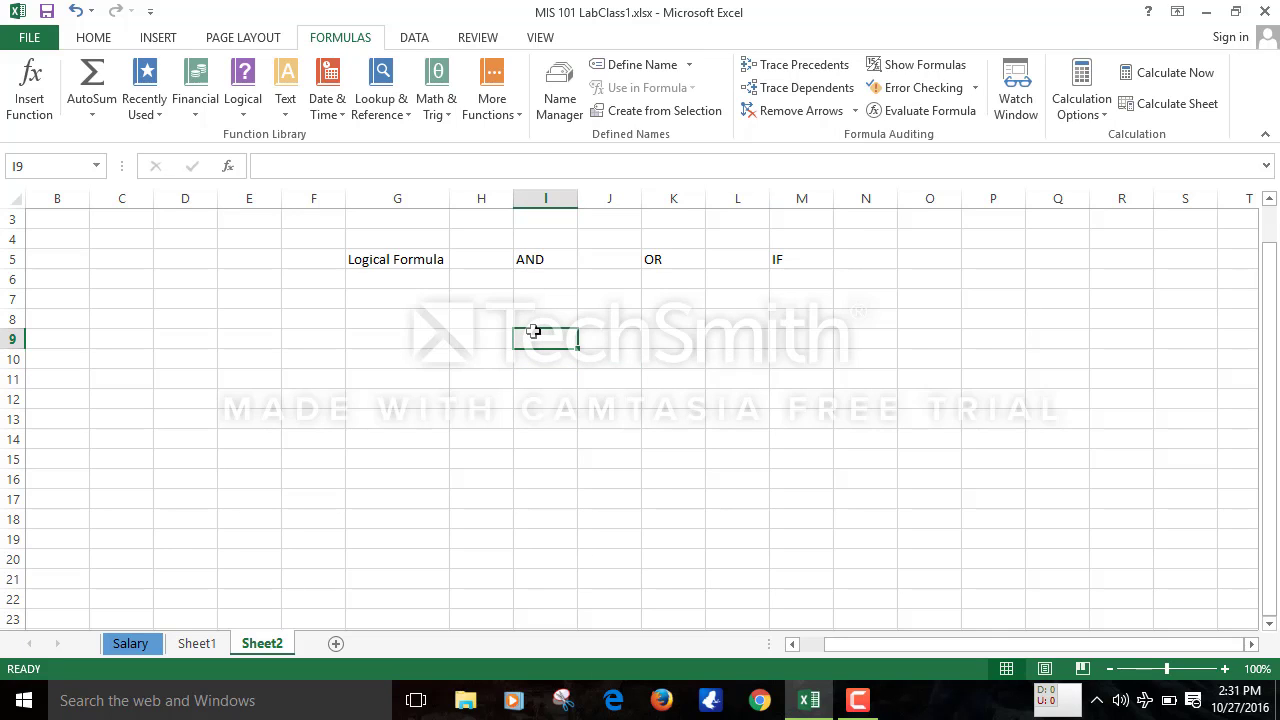
{"action": "type", "text": "YES"}
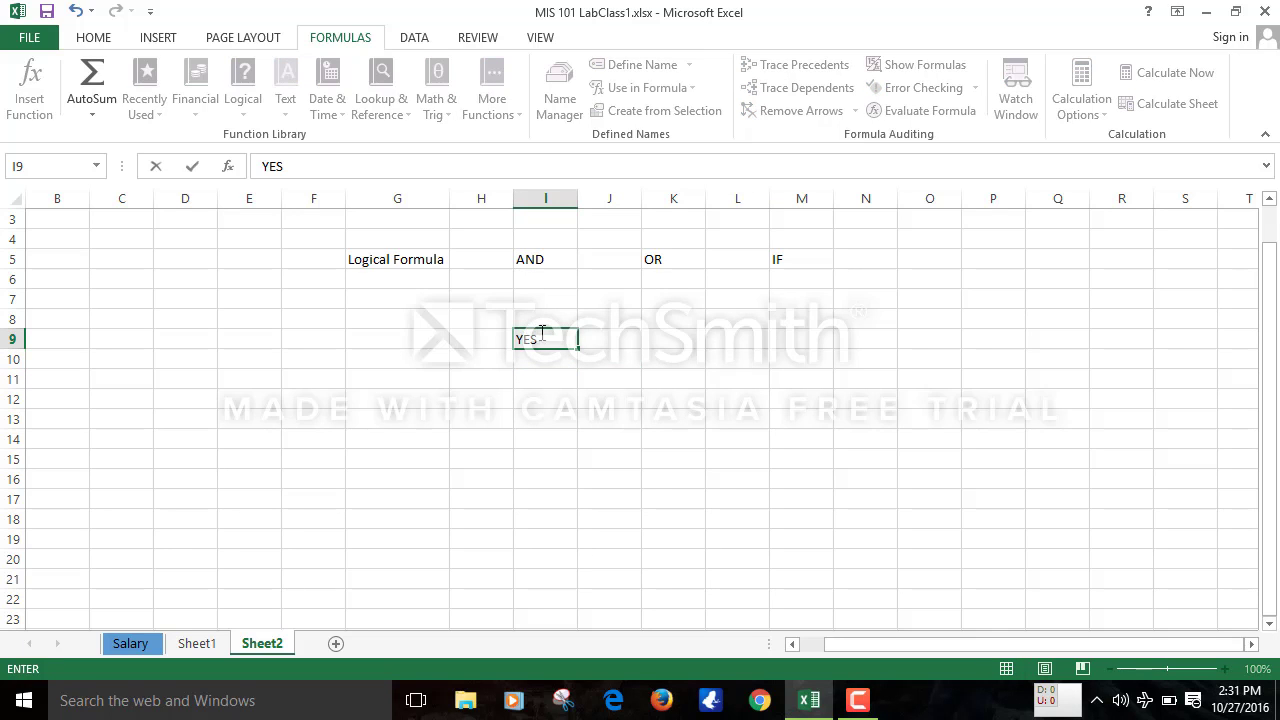
{"action": "left_click", "coordinate": [603, 333]}
{"action": "type", "text": "NO"}
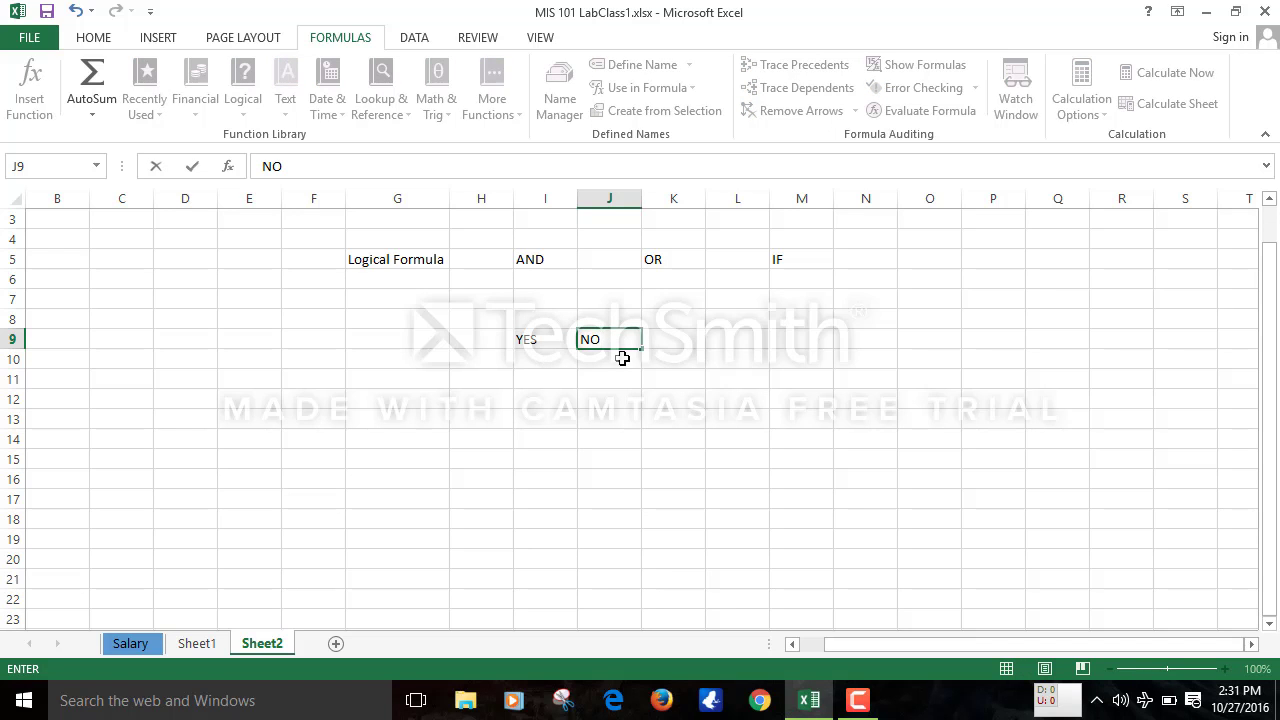
{"action": "key", "text": "BackSpace"}
{"action": "key", "text": "BackSpace"}
{"action": "type", "text": "YES"}
Add a second row of sample values with YES in I10 and NO in J10
{"action": "left_click", "coordinate": [560, 360]}
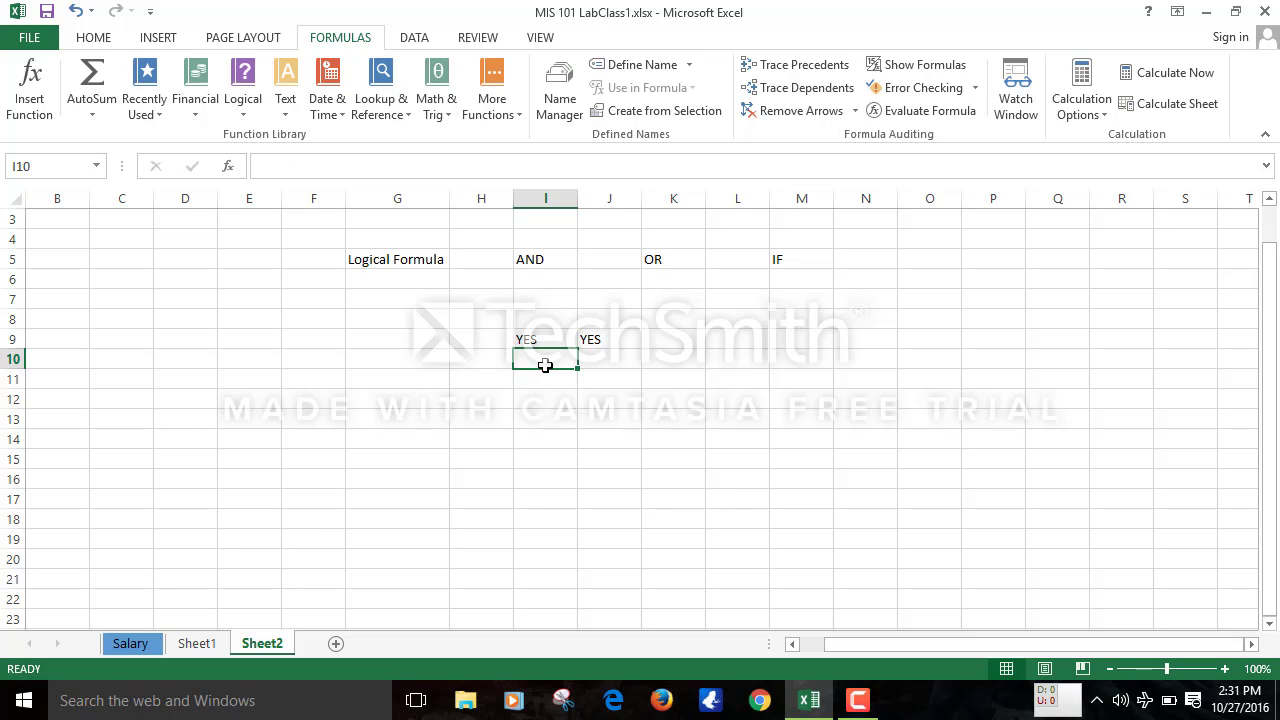
{"action": "type", "text": "YES"}
{"action": "left_click", "coordinate": [613, 371]}
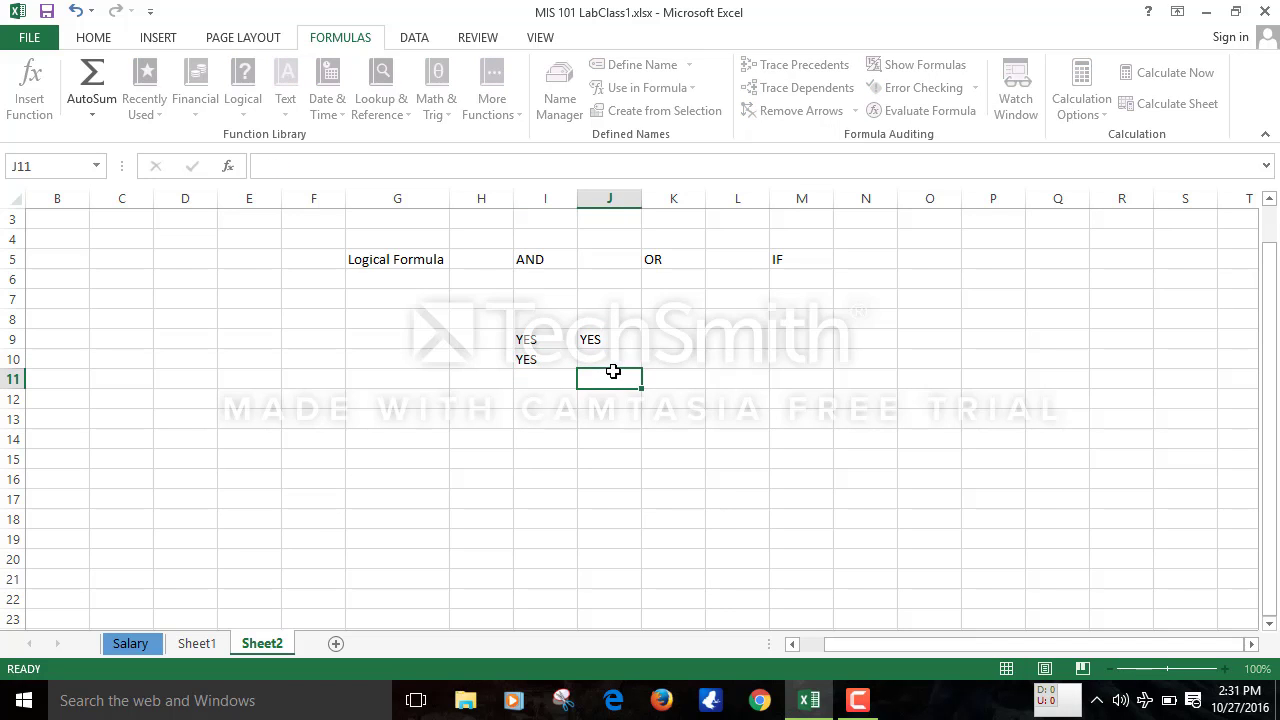
{"action": "left_click", "coordinate": [613, 364]}
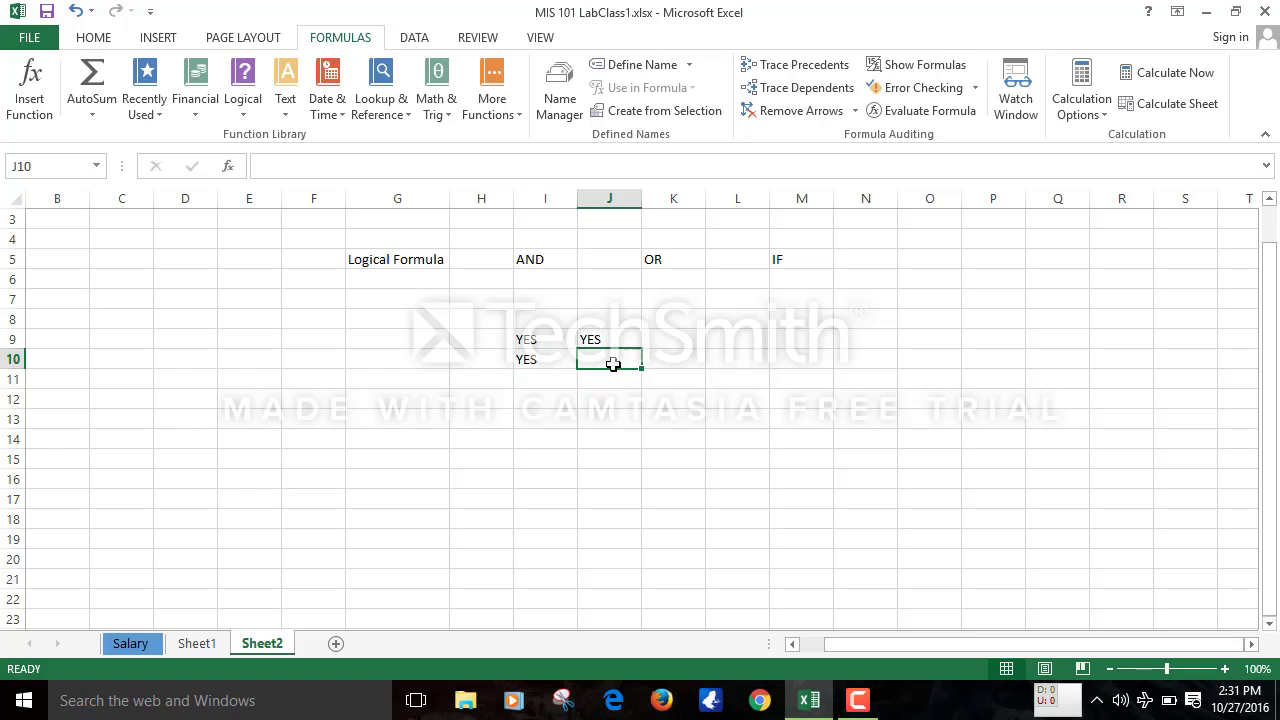
{"action": "type", "text": "NO"}
{"action": "left_click", "coordinate": [627, 392]}
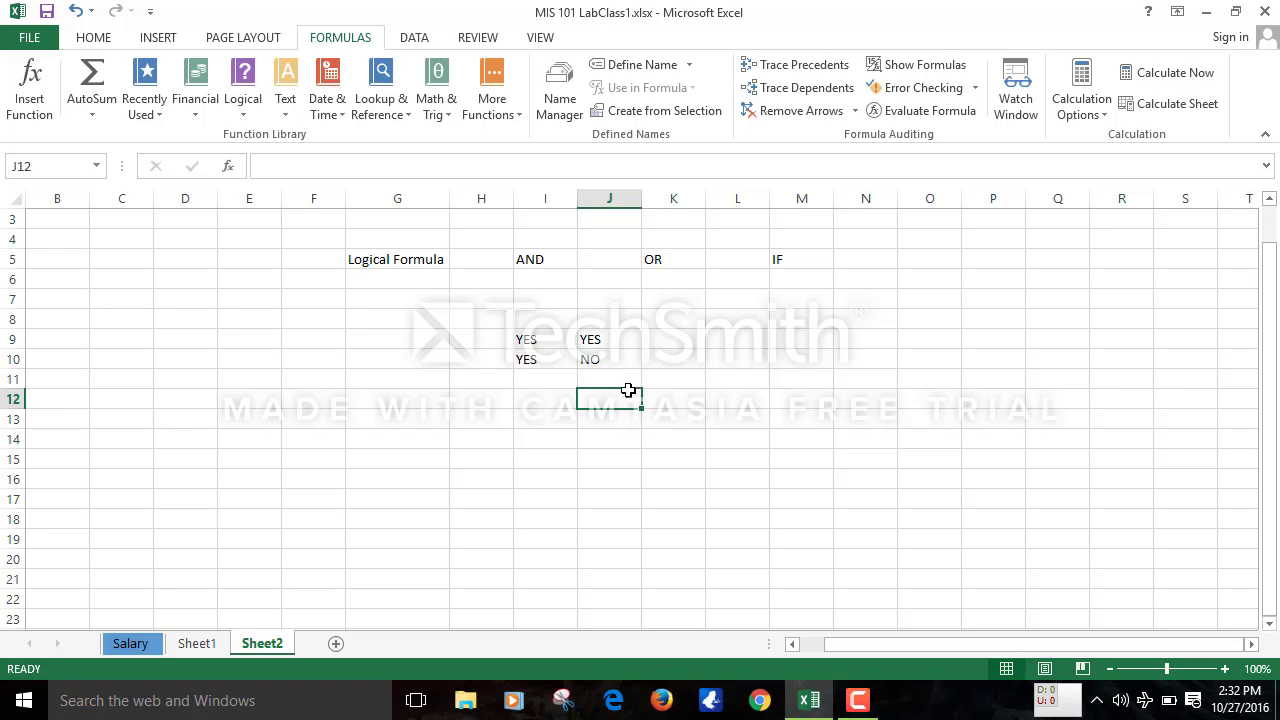
{"action": "left_click", "coordinate": [538, 386]}
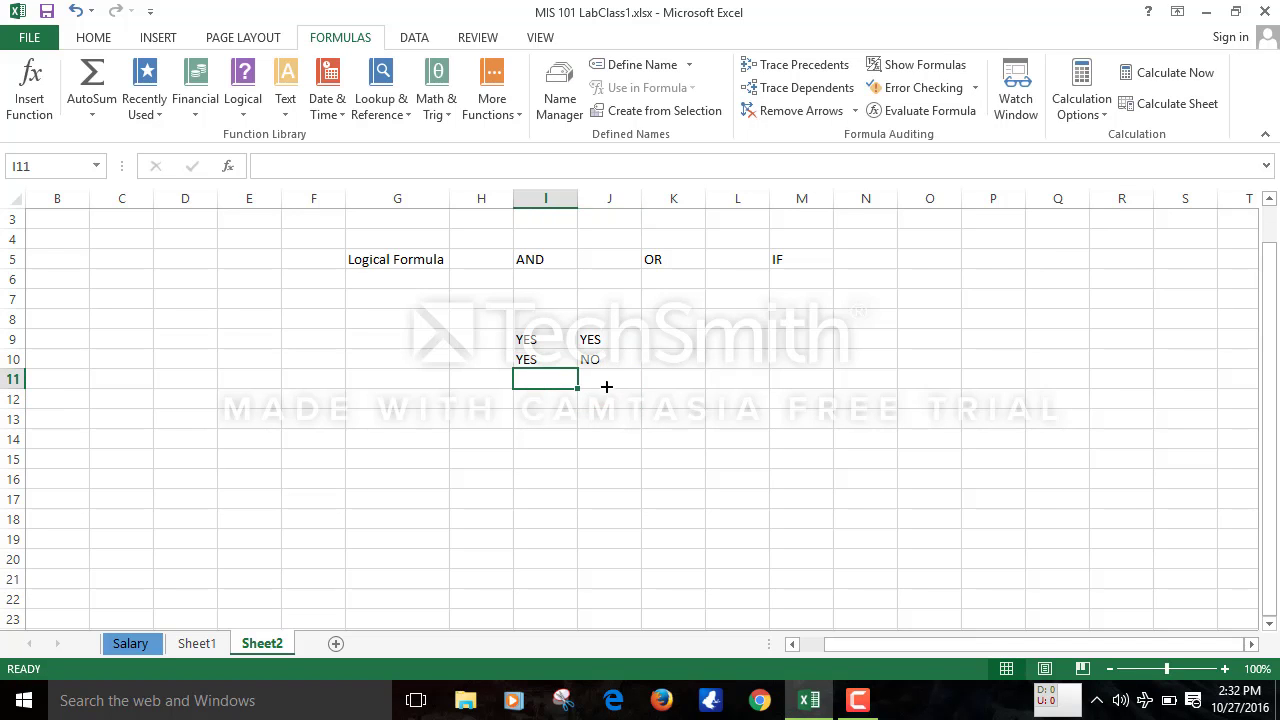
Enter the formula =AND(I9="YES",J9="YES") in cell L9
{"action": "left_click", "coordinate": [726, 342]}
{"action": "type", "text": "=and"}
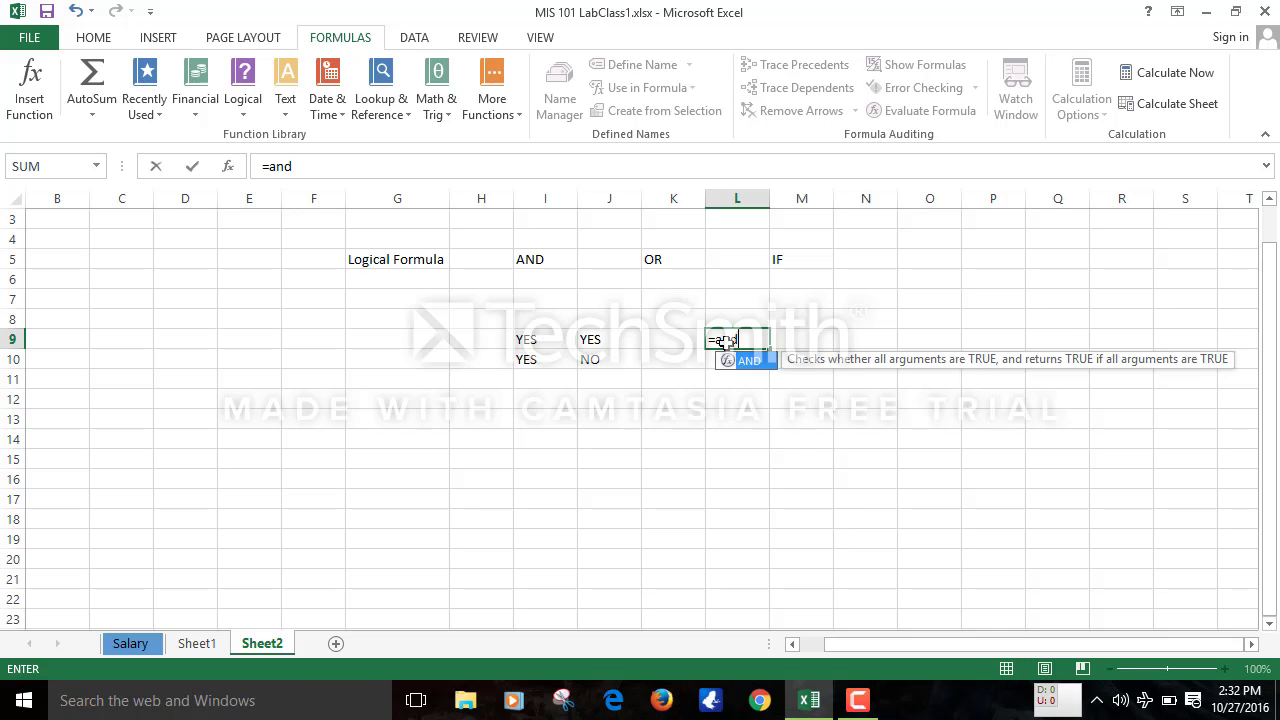
{"action": "key", "text": "Tab"}
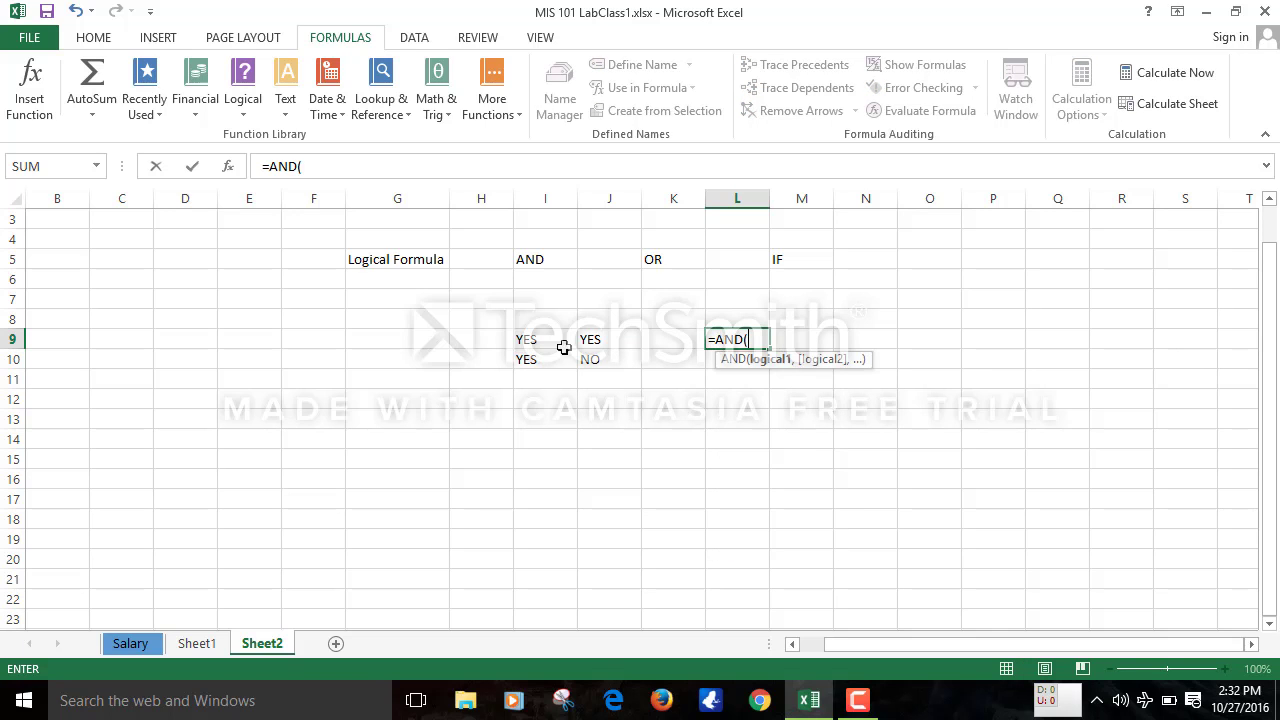
{"action": "left_click", "coordinate": [519, 341]}
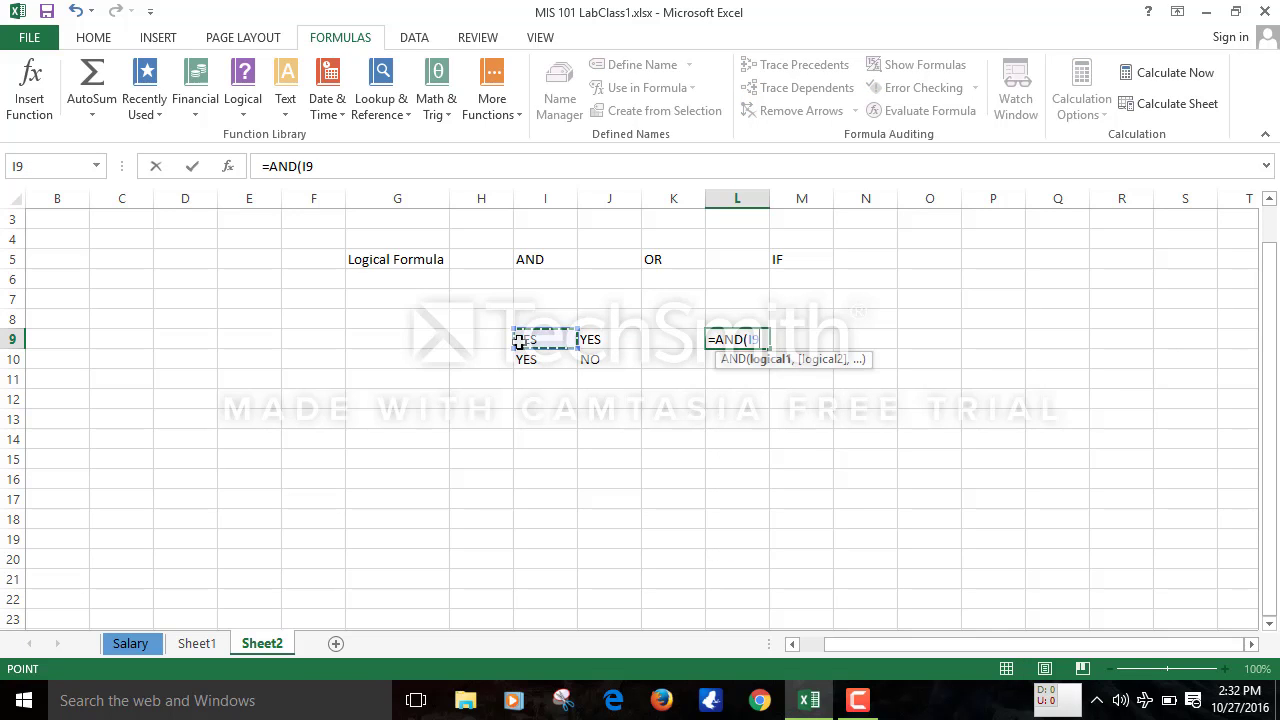
{"action": "type", "text": "=\"YES"}
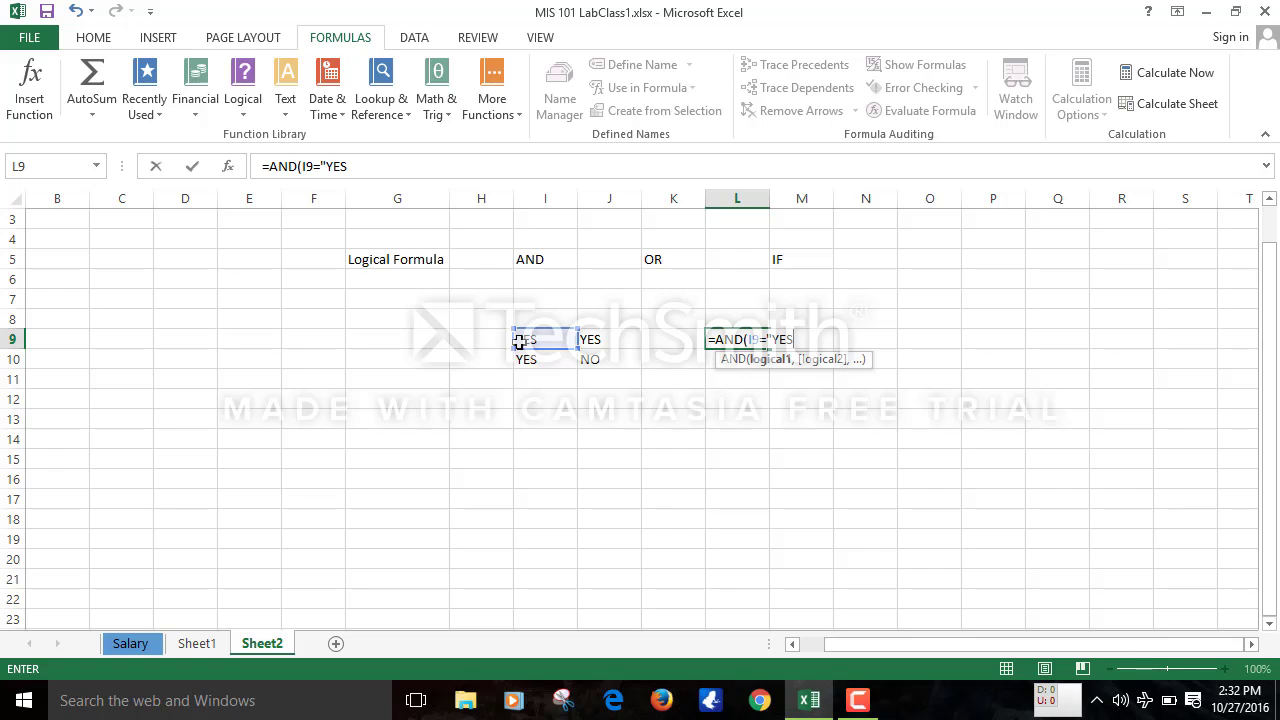
{"action": "type", "text": "\","}
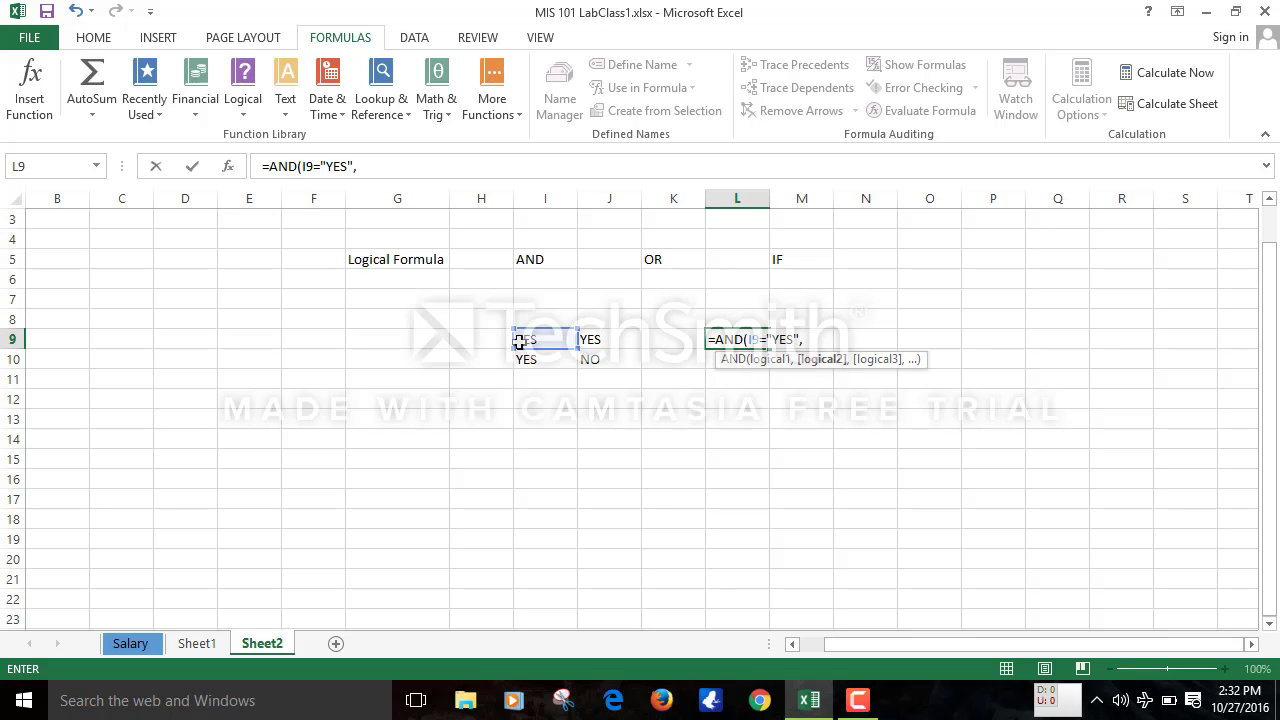
{"action": "left_click", "coordinate": [603, 345]}
{"action": "type", "text": "="}
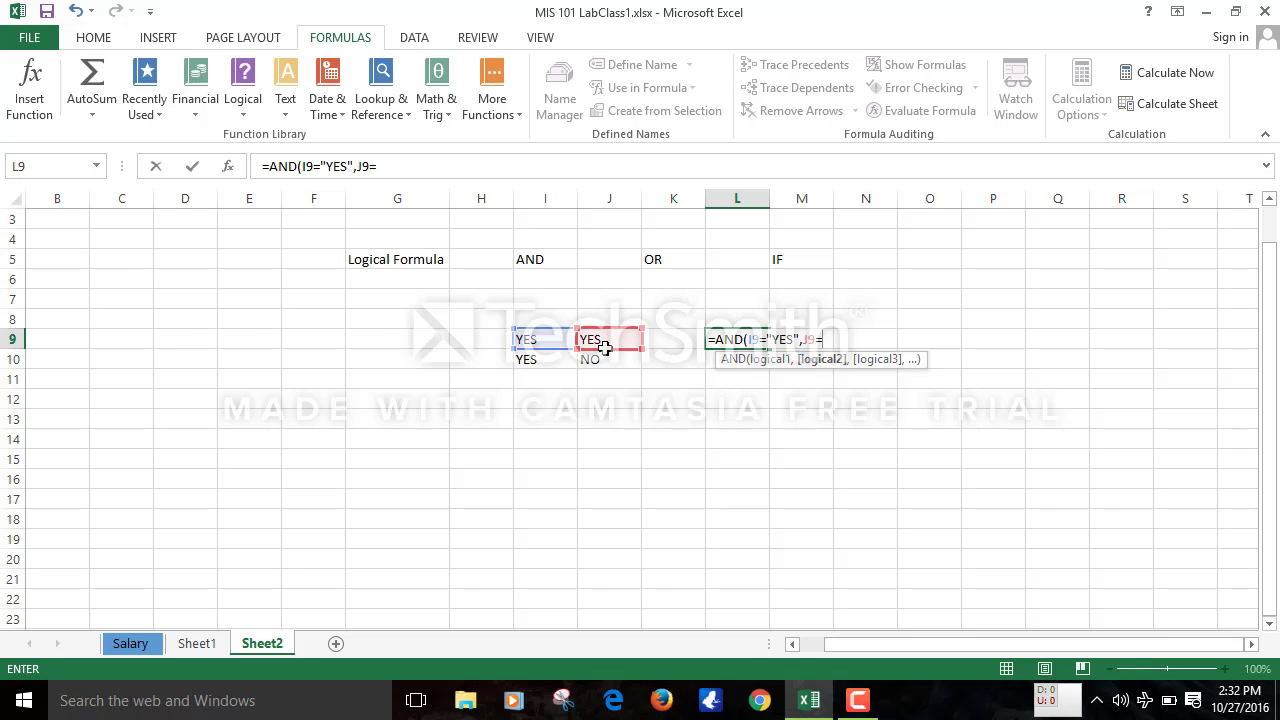
{"action": "type", "text": "\"YES\")"}
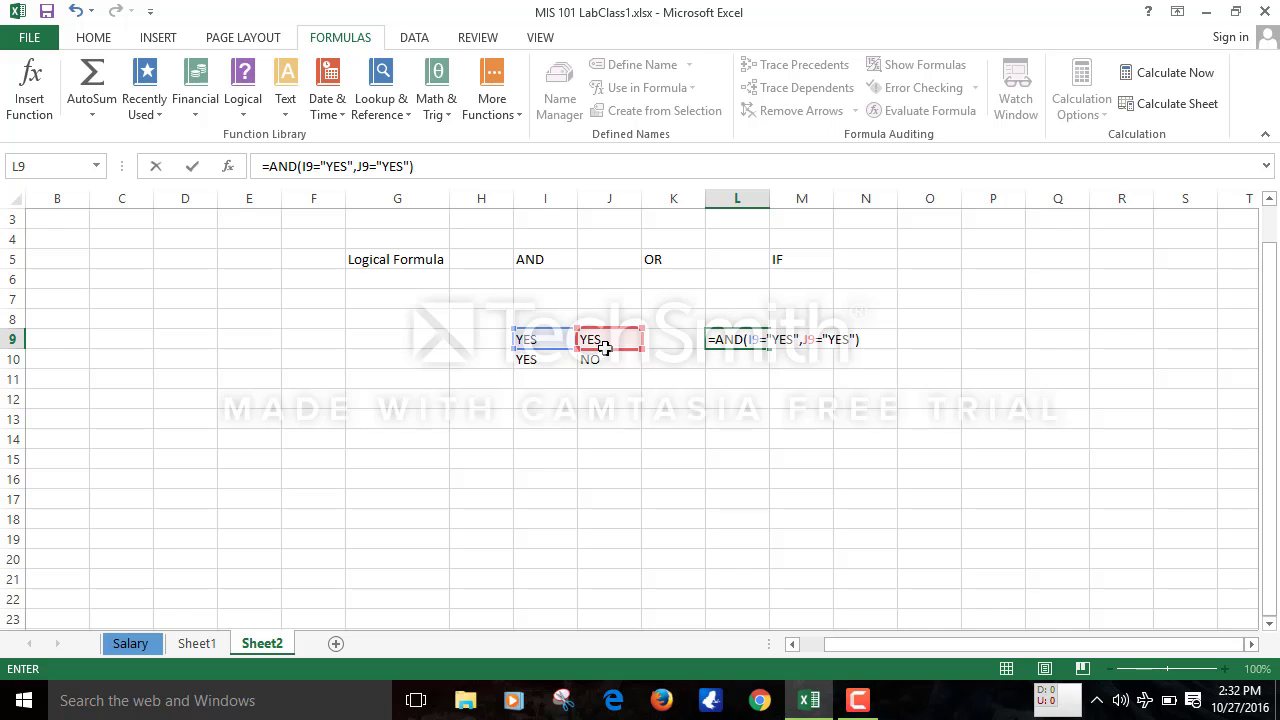
{"action": "key", "text": "Return"}
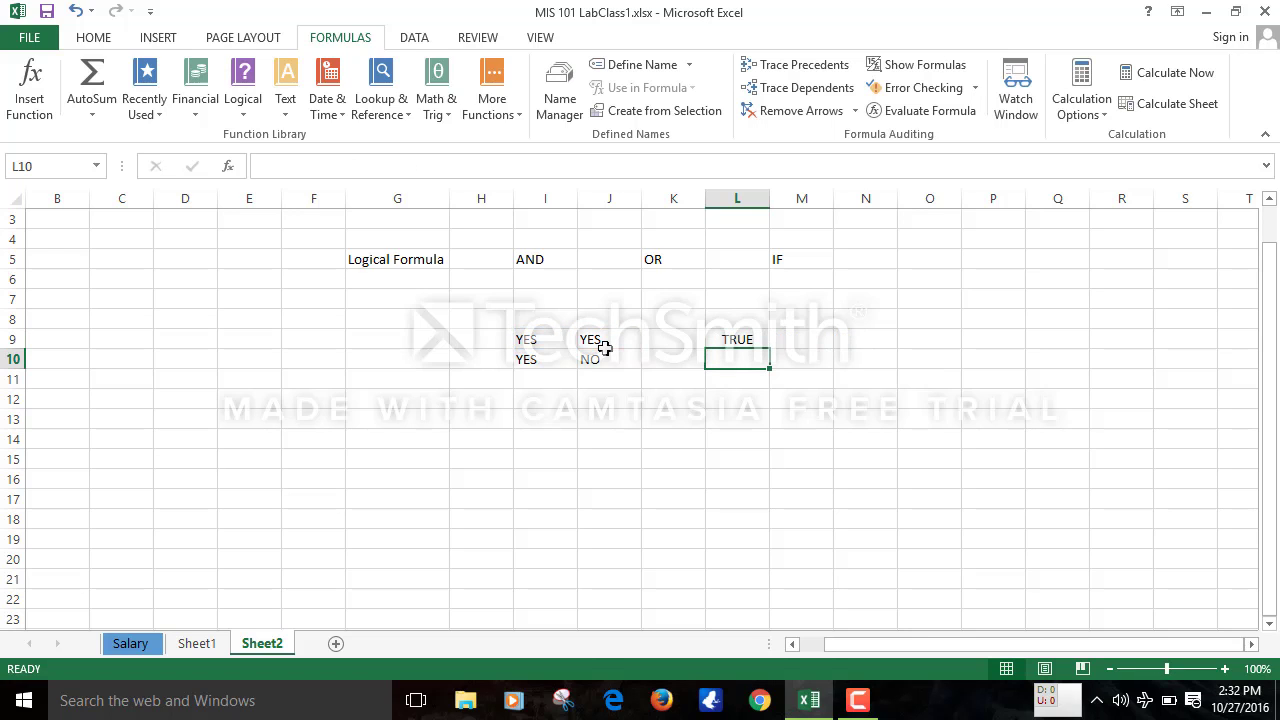
{"action": "left_click", "coordinate": [757, 339]}
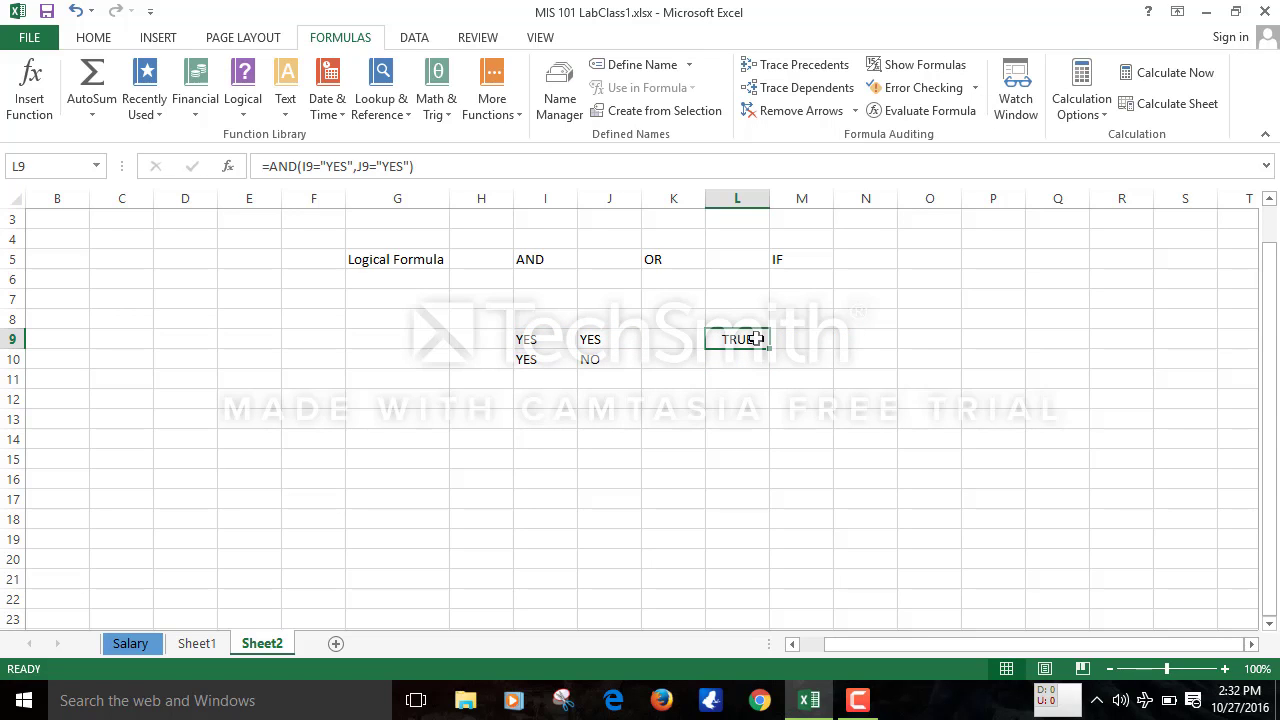
{"action": "left_click", "coordinate": [776, 412]}
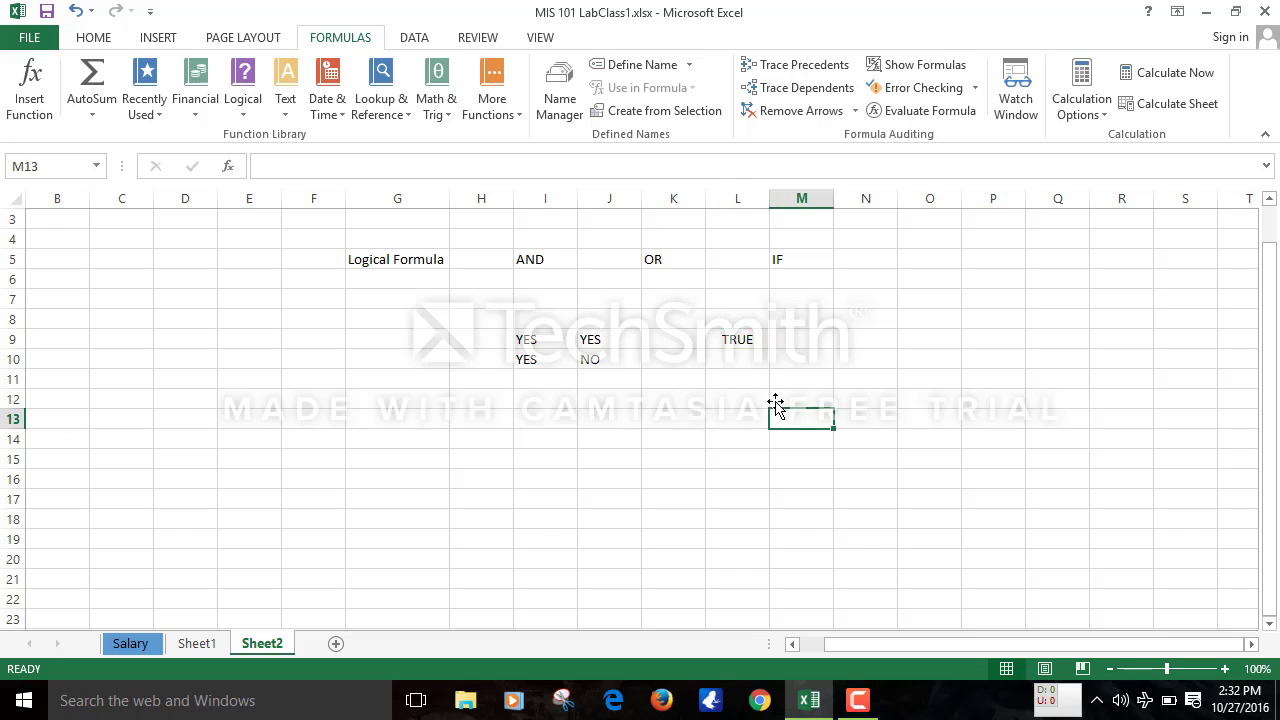
{"action": "left_click", "coordinate": [796, 337]}
{"action": "left_click", "coordinate": [748, 340]}
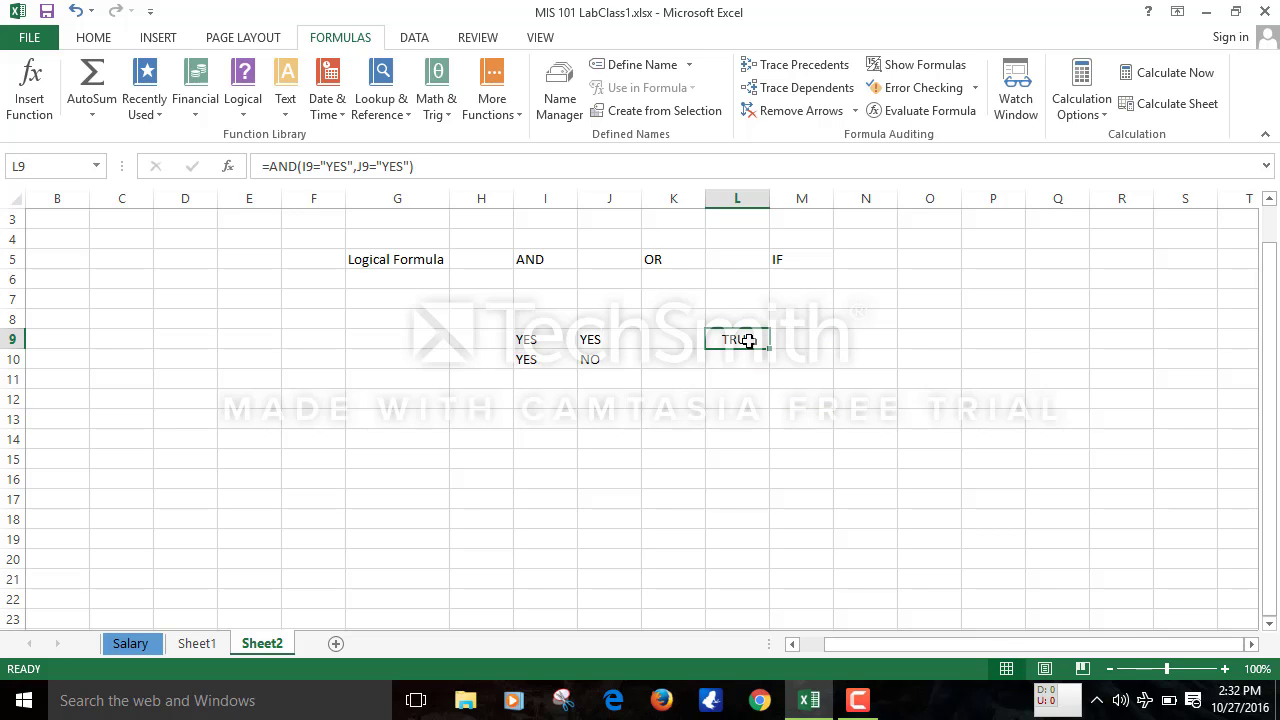
{"action": "left_click", "coordinate": [812, 356]}
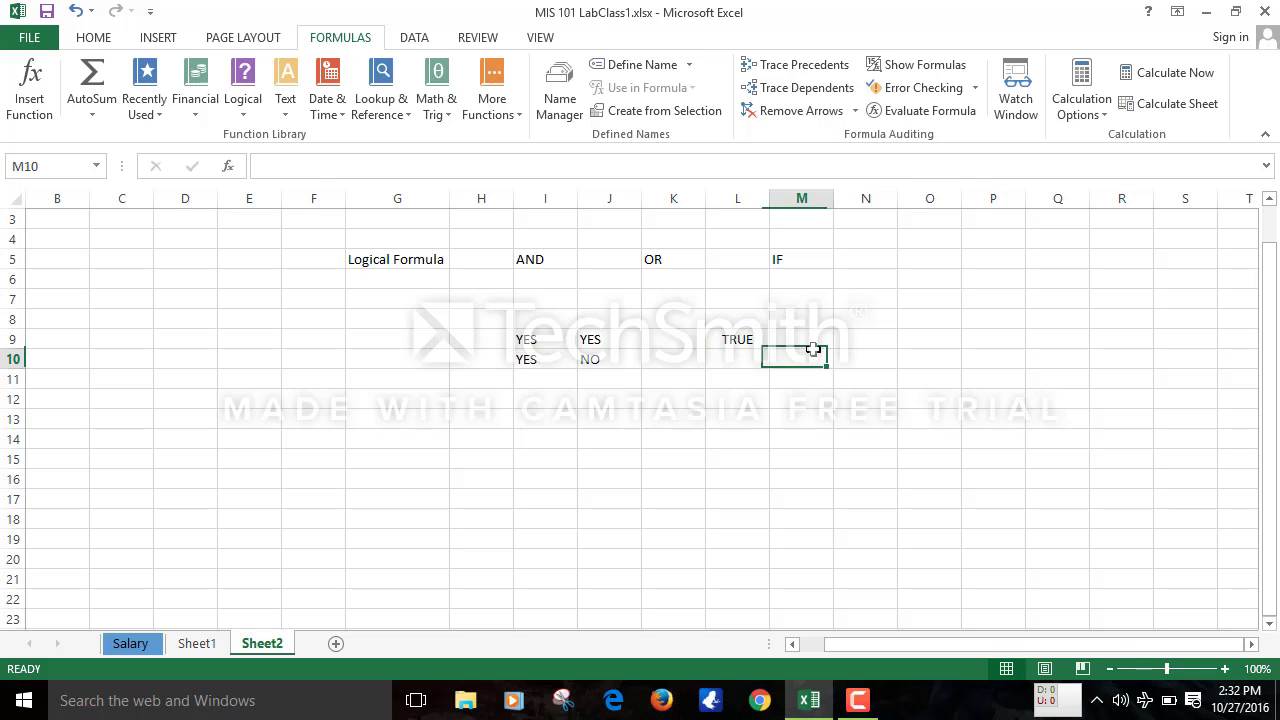
{"action": "left_click", "coordinate": [750, 341]}
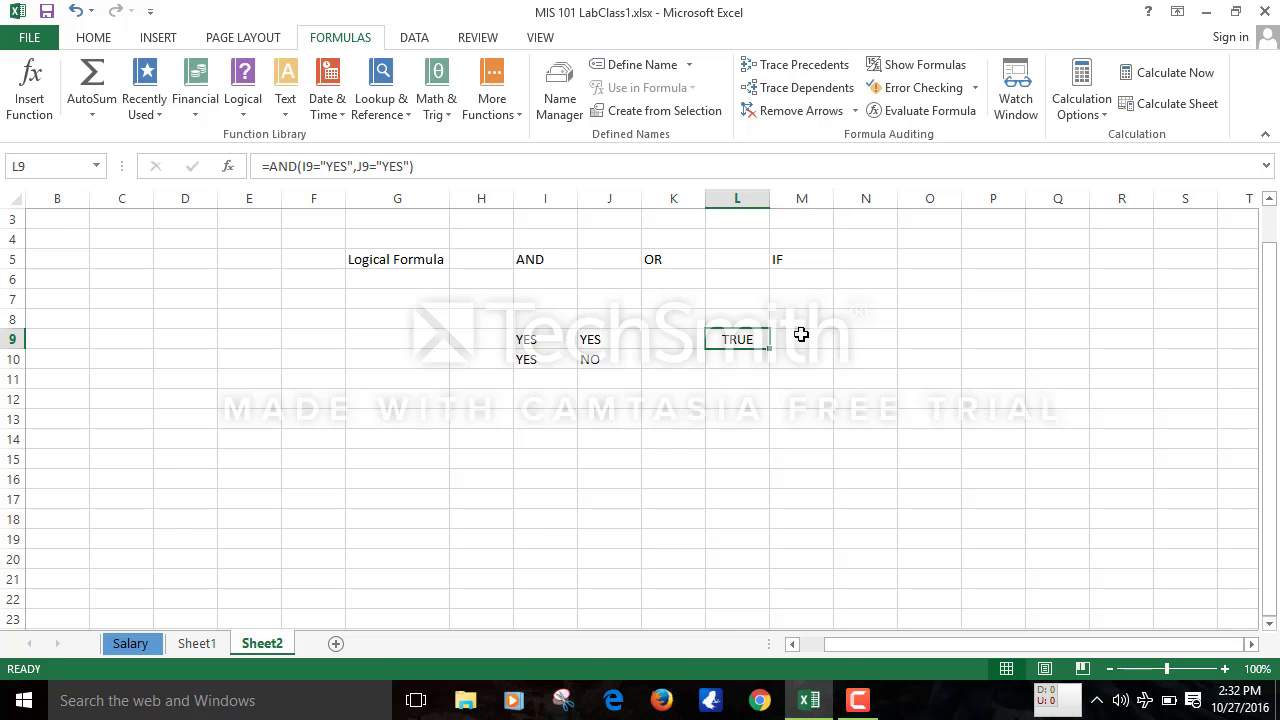
{"action": "left_click", "coordinate": [801, 333]}
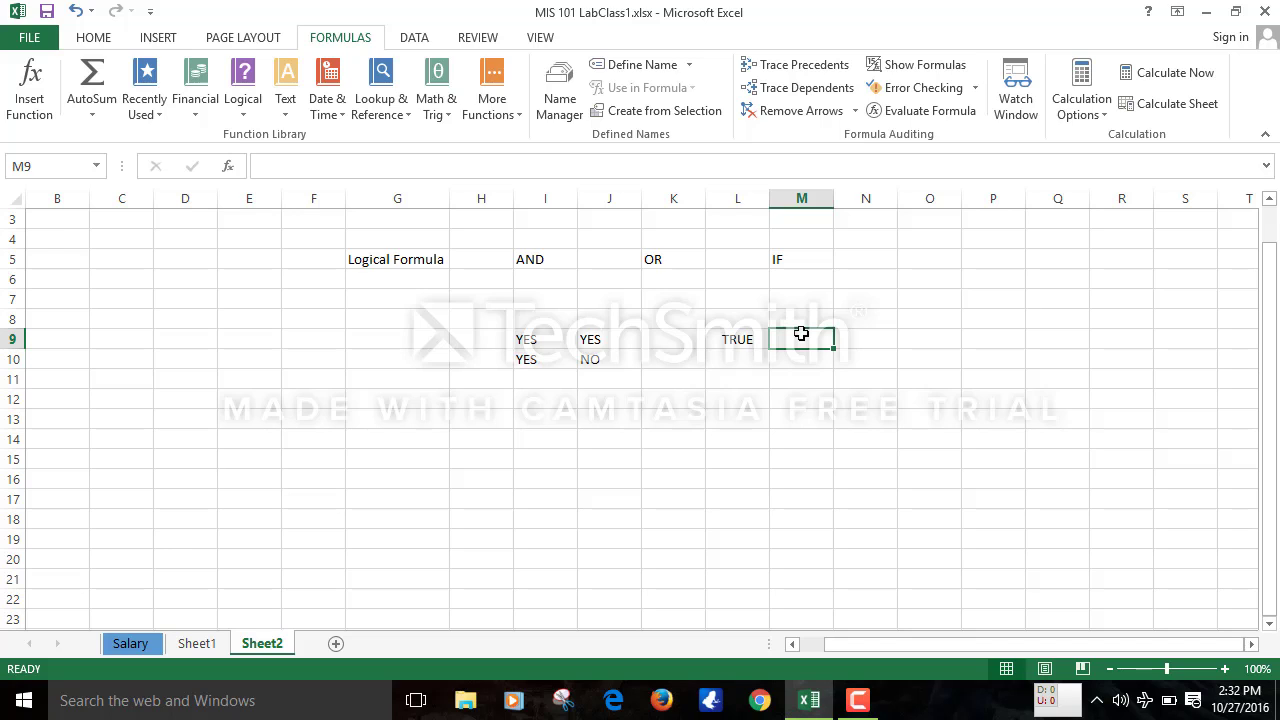
Fill the AND formula from L9 across into M9 and inspect the cell references in the copy
{"action": "left_click", "coordinate": [746, 338]}
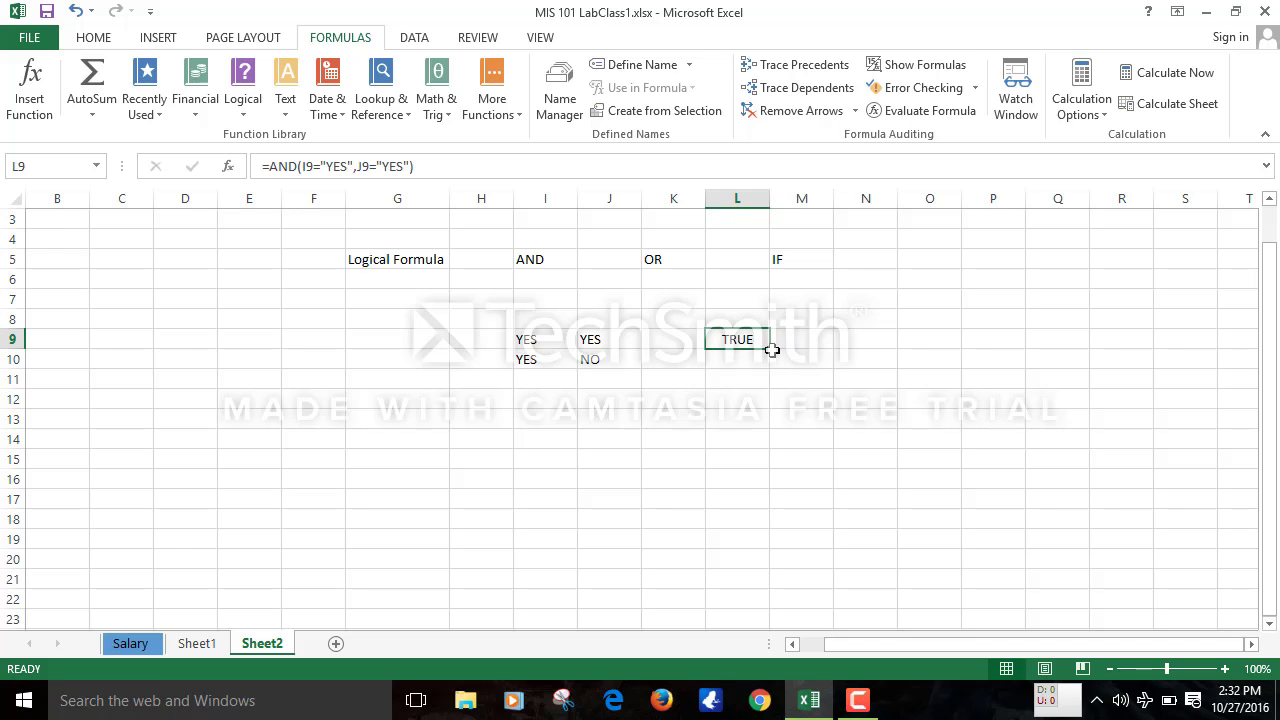
{"action": "left_click_drag", "start_coordinate": [769, 346], "coordinate": [830, 340]}
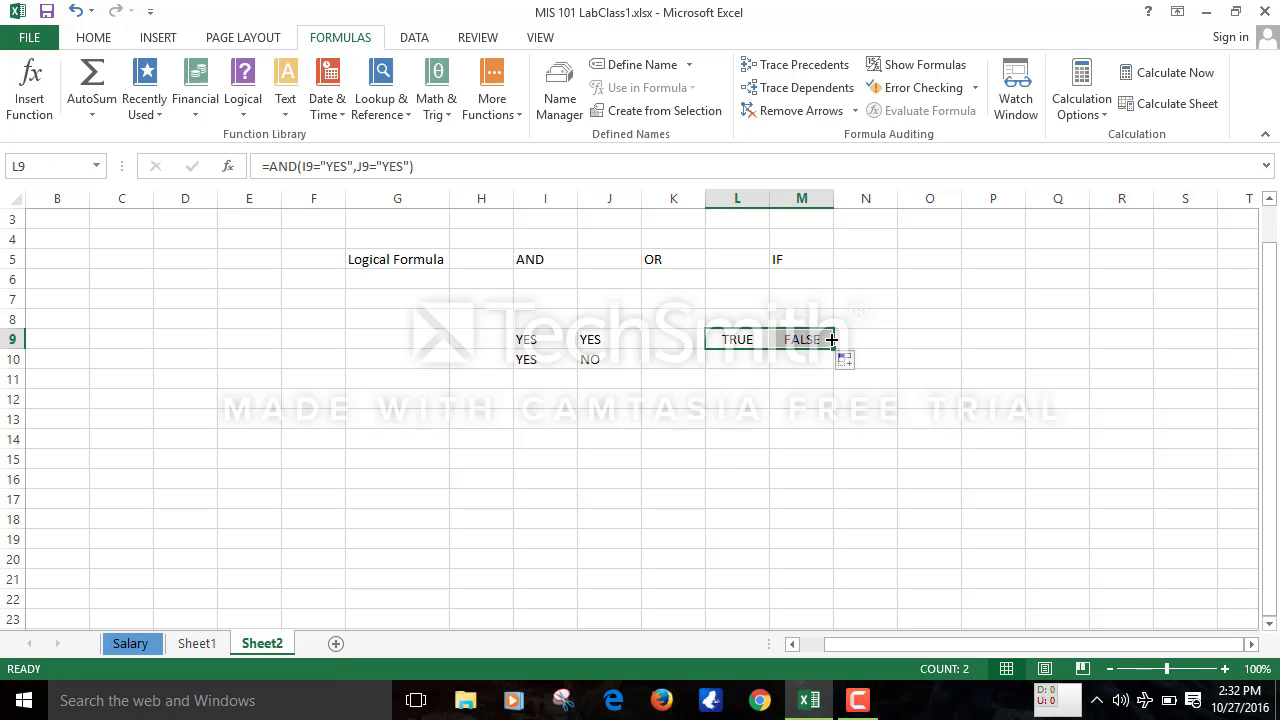
{"action": "left_click", "coordinate": [801, 457]}
{"action": "left_click", "coordinate": [808, 340]}
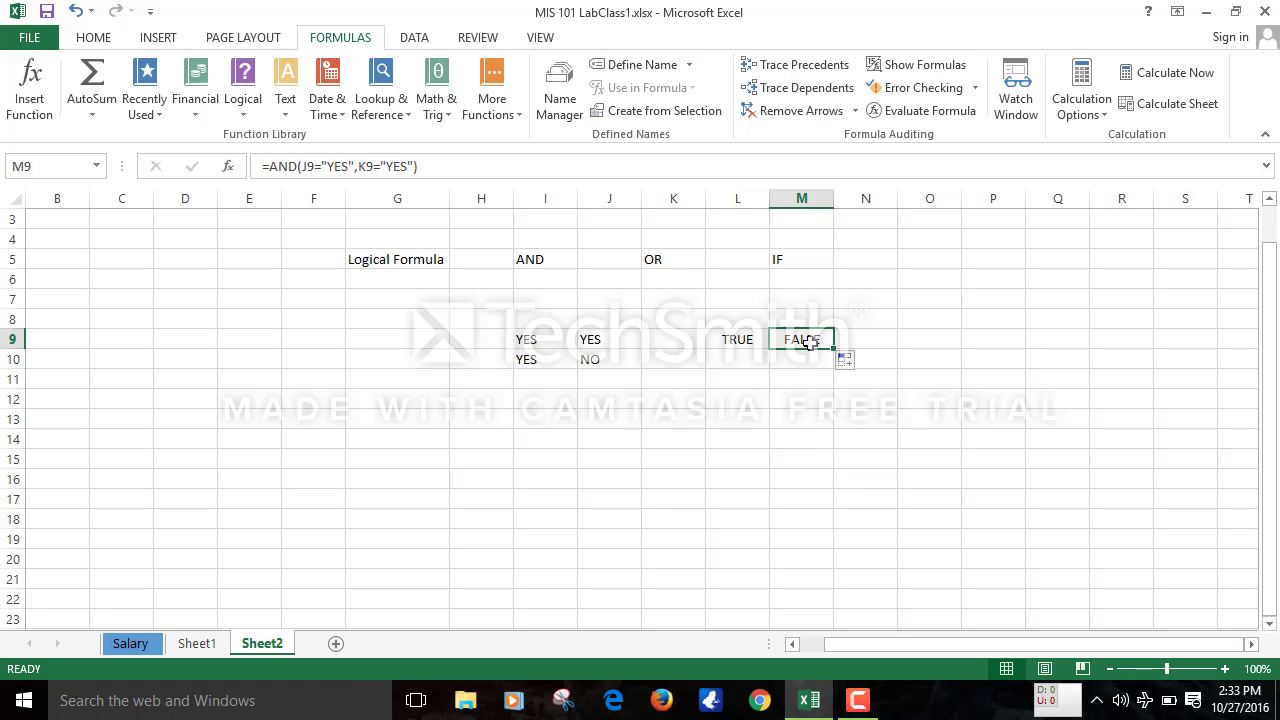
{"action": "left_click", "coordinate": [372, 166]}
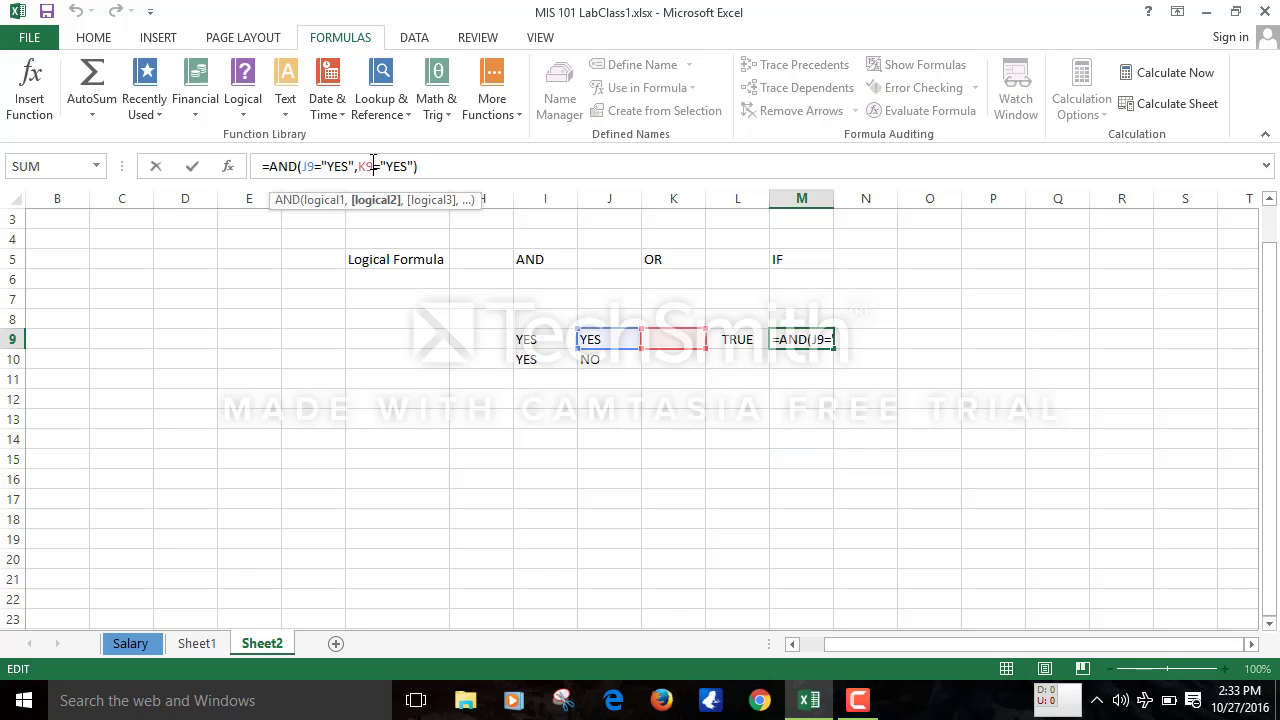
{"action": "left_click", "coordinate": [1076, 460]}
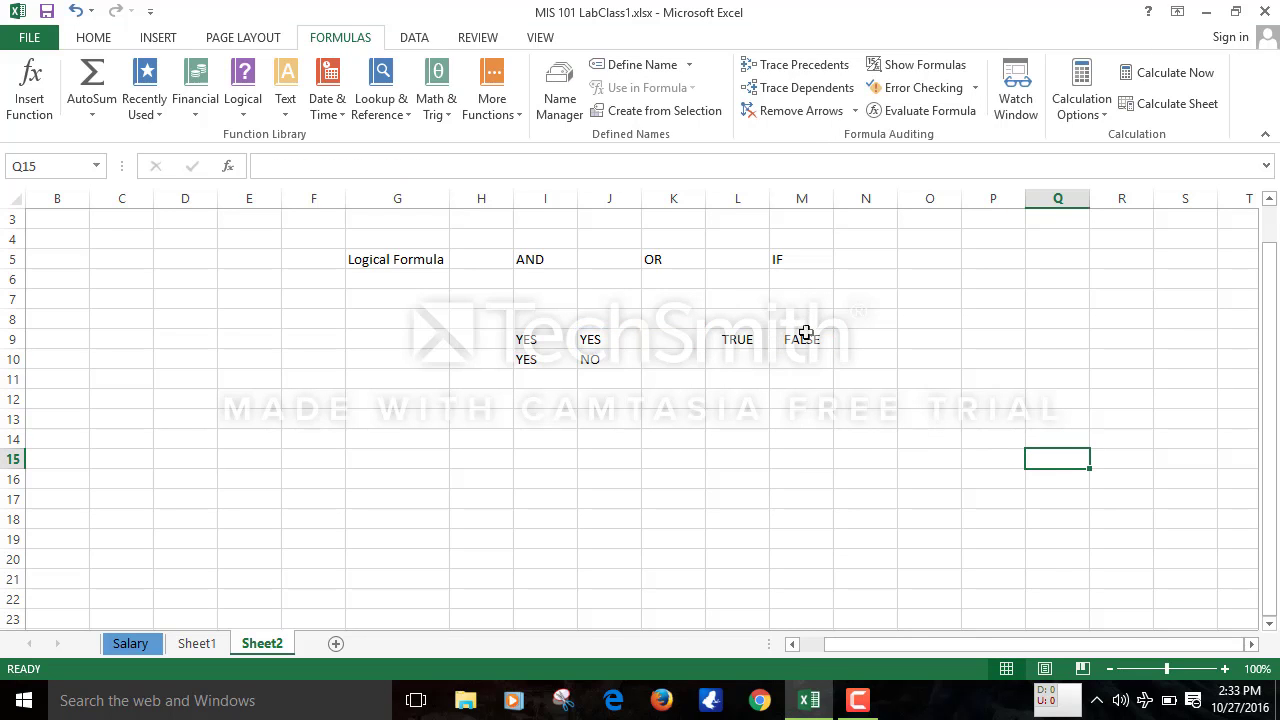
Trace the precedents of the AND formulas in L9 and M9, and remove the tracer arrows
{"action": "left_click", "coordinate": [738, 339]}
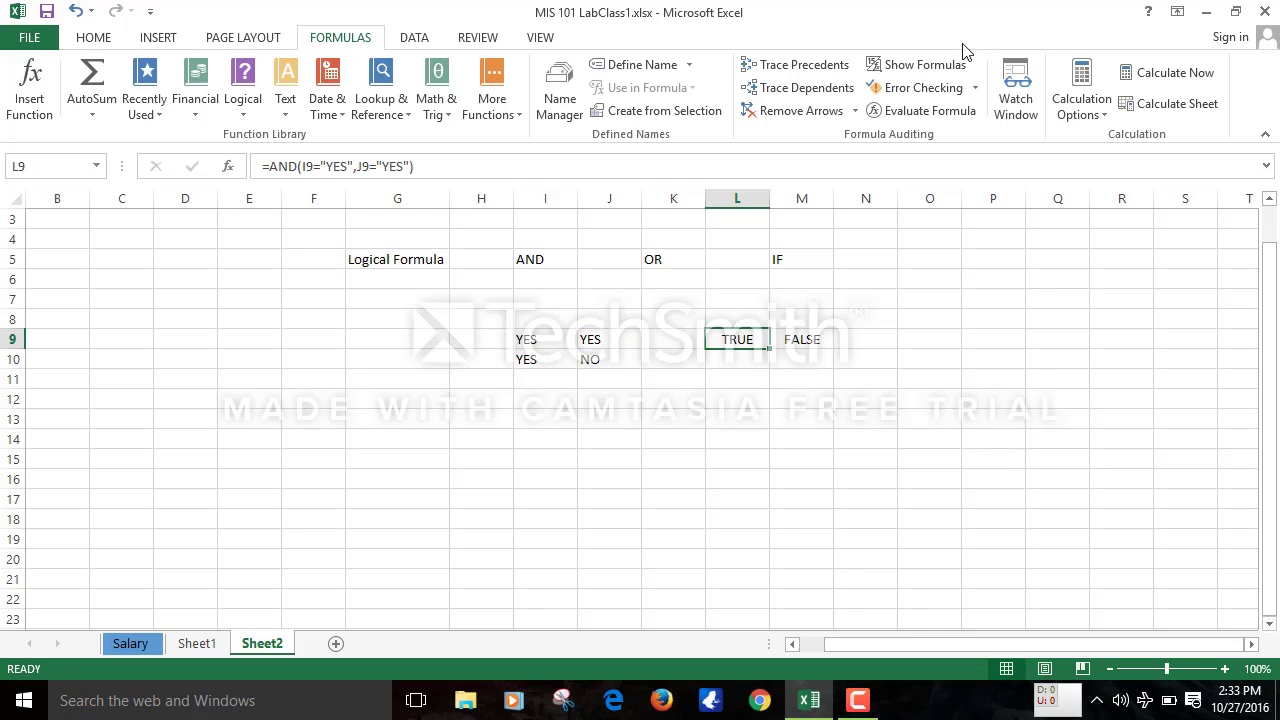
{"action": "left_click", "coordinate": [828, 66]}
{"action": "left_click", "coordinate": [875, 390]}
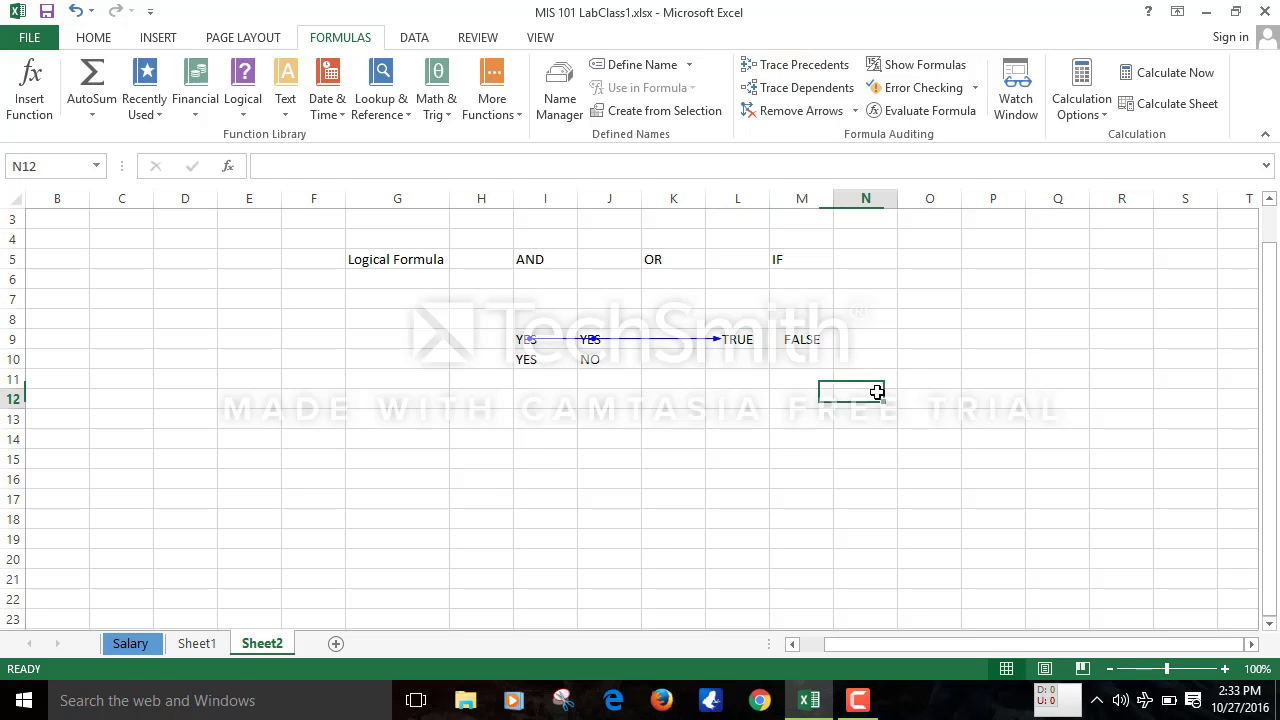
{"action": "left_click", "coordinate": [805, 341]}
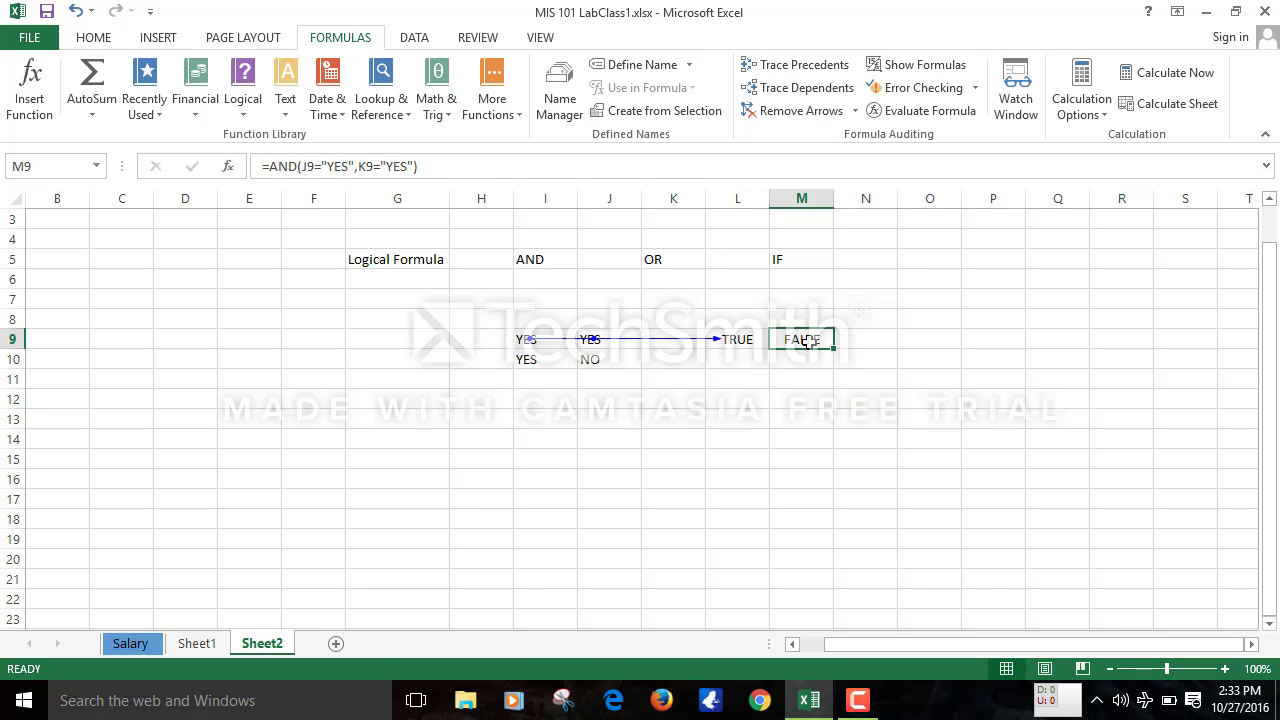
{"action": "left_click", "coordinate": [806, 64]}
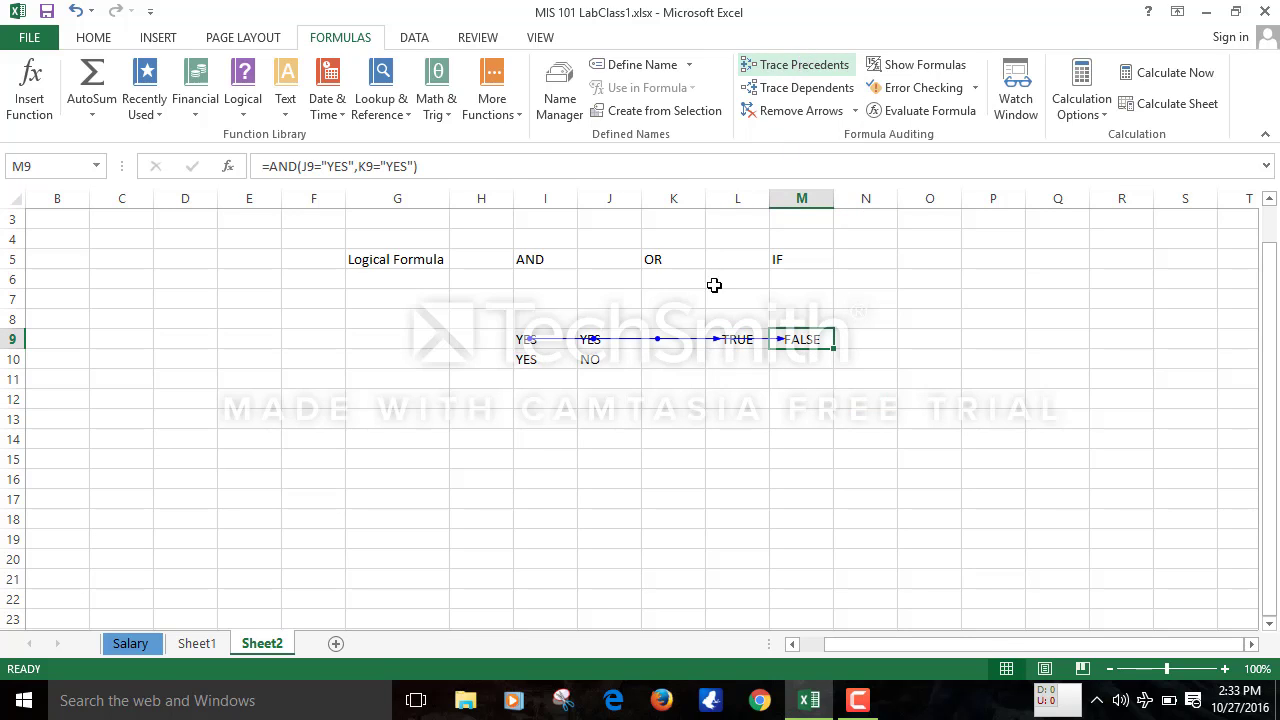
{"action": "left_click", "coordinate": [736, 341]}
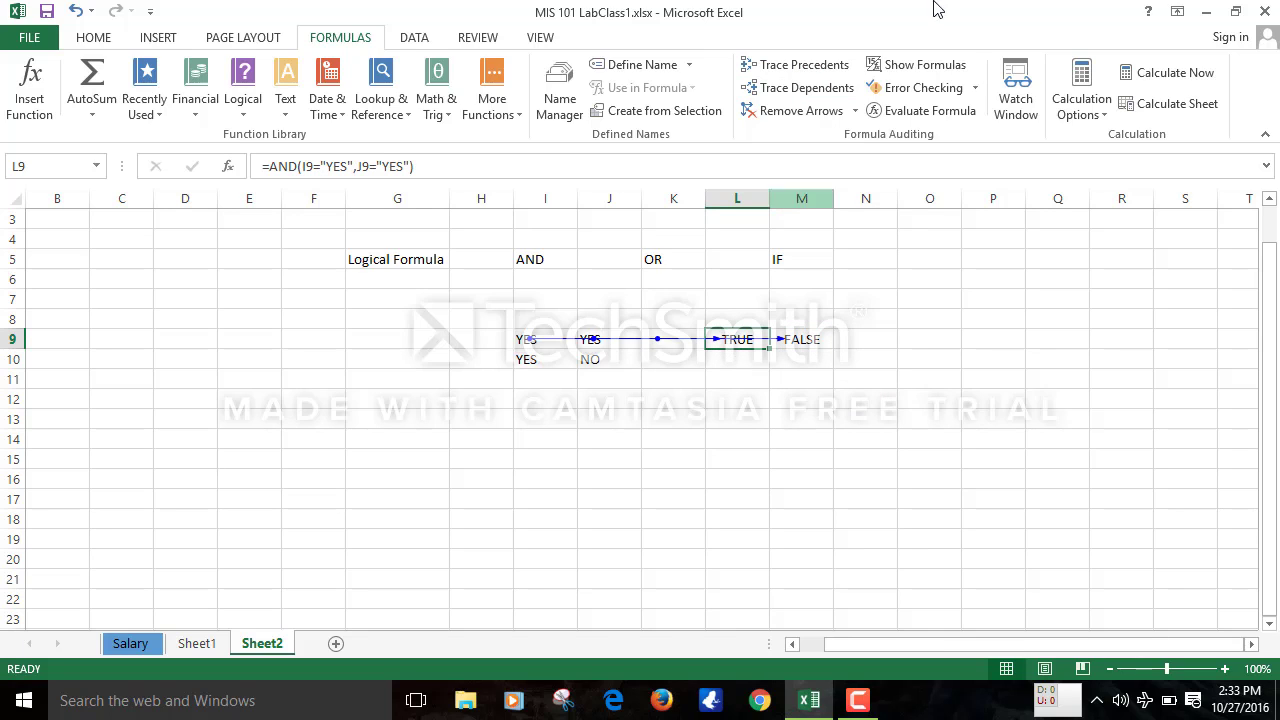
{"action": "left_click", "coordinate": [798, 112]}
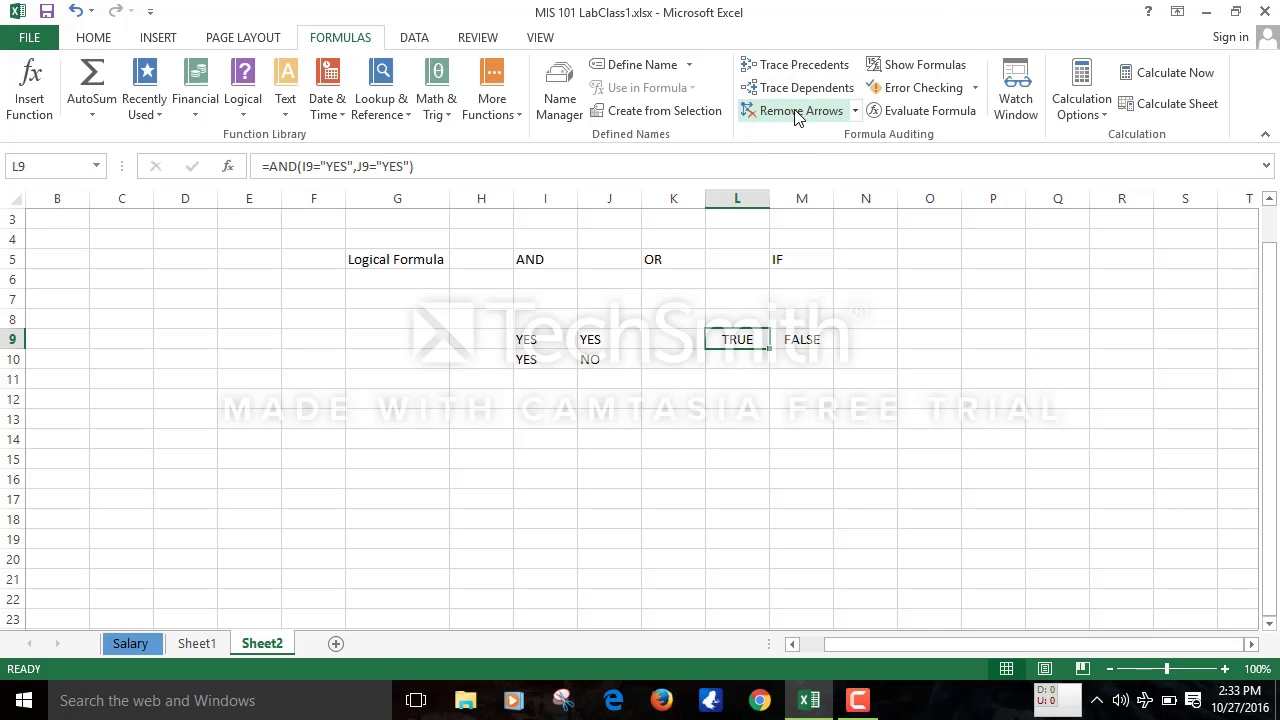
Trace the precedents of M9 alone to examine its shifted references, and clear the arrows
{"action": "left_click", "coordinate": [805, 342]}
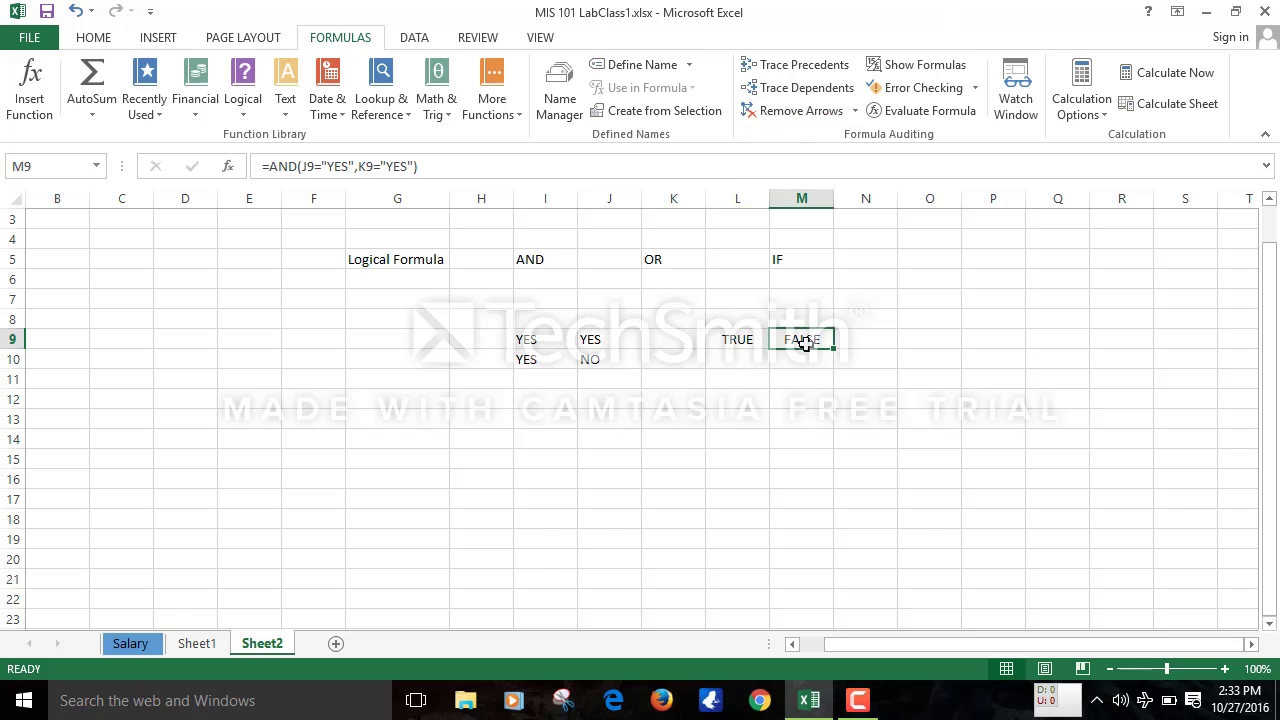
{"action": "left_click", "coordinate": [803, 66]}
{"action": "left_click", "coordinate": [743, 612]}
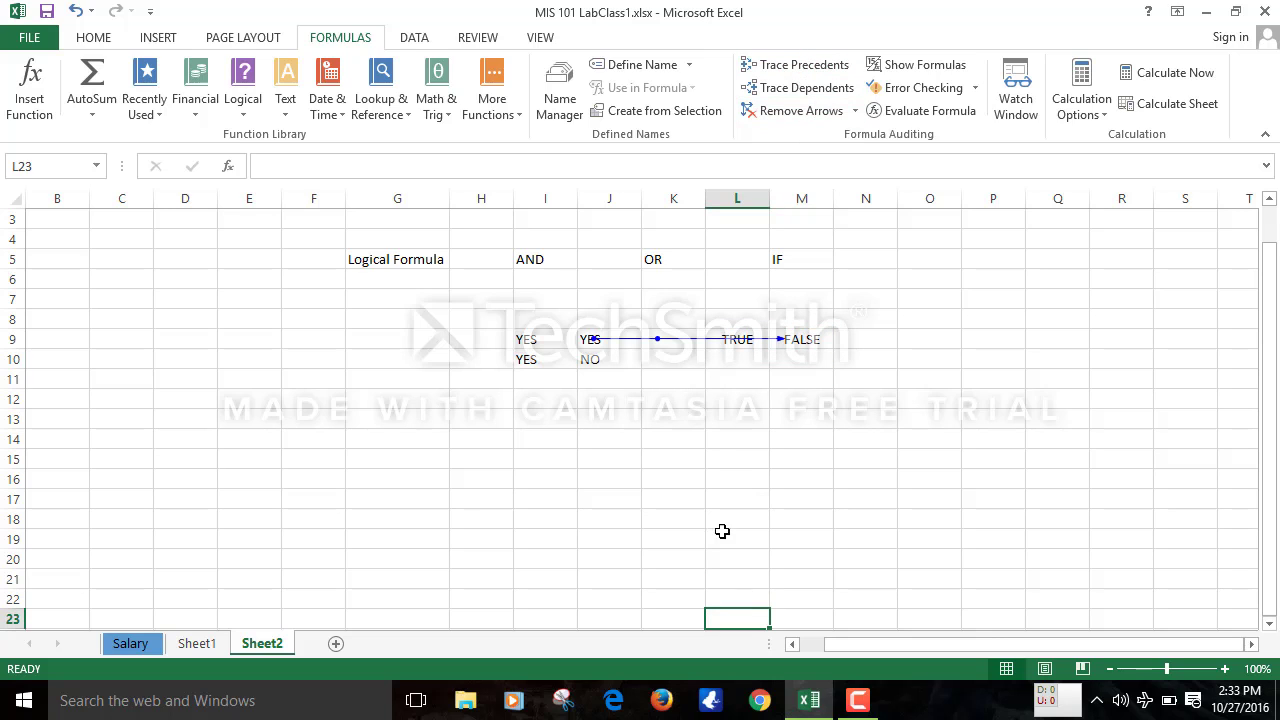
{"action": "left_click_drag", "start_coordinate": [695, 485], "coordinate": [603, 345]}
{"action": "left_click", "coordinate": [836, 443]}
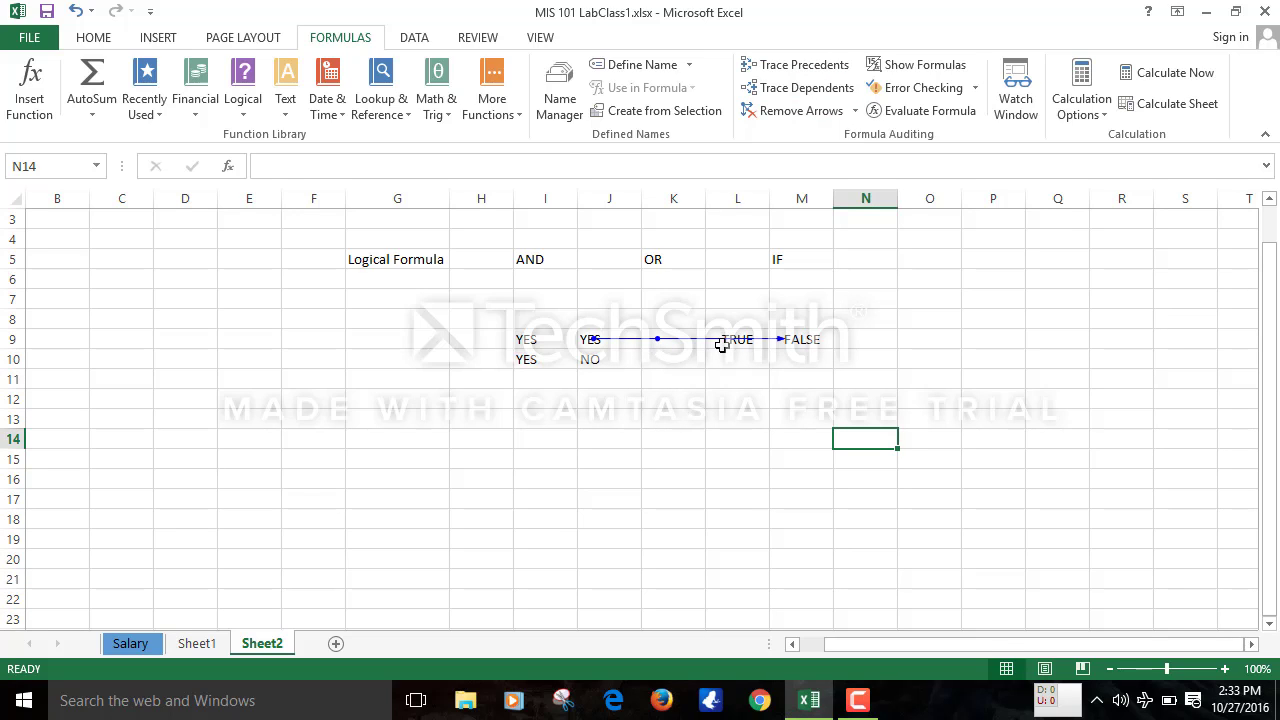
{"action": "left_click", "coordinate": [768, 111]}
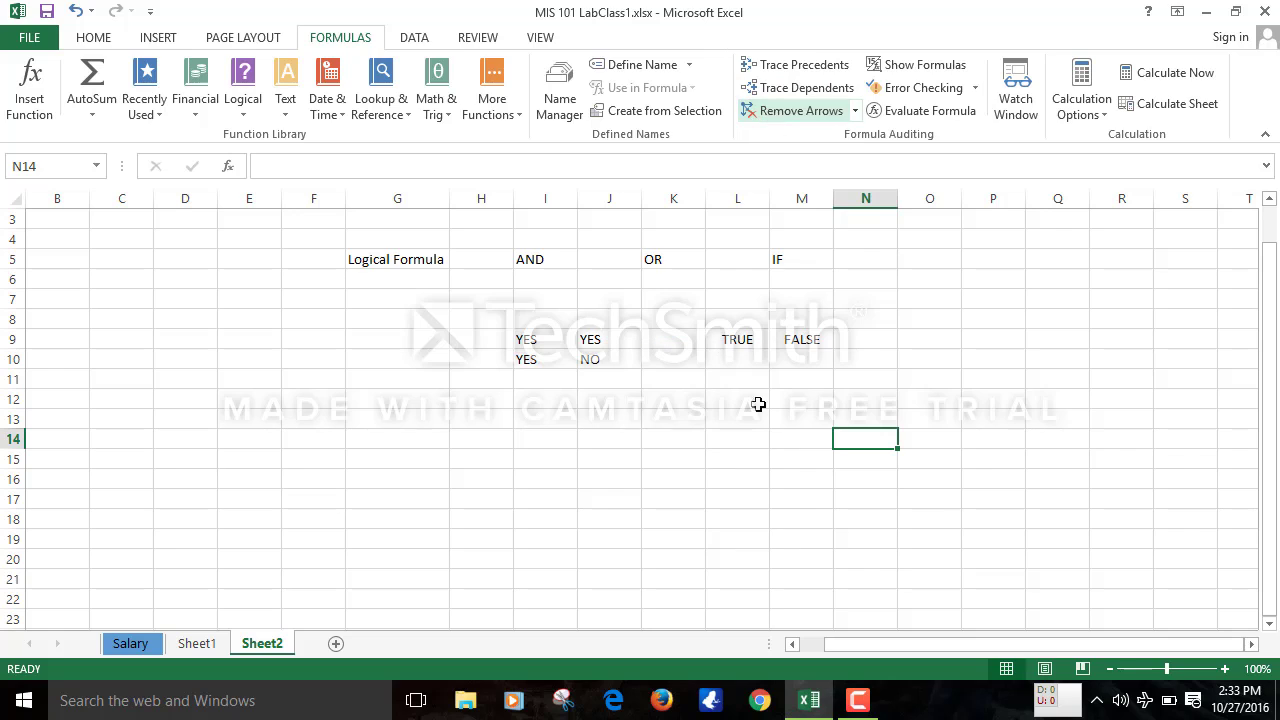
Examine columns I and J and row 9 as the column and row parts of the references in L9's AND formula
{"action": "left_click", "coordinate": [744, 347]}
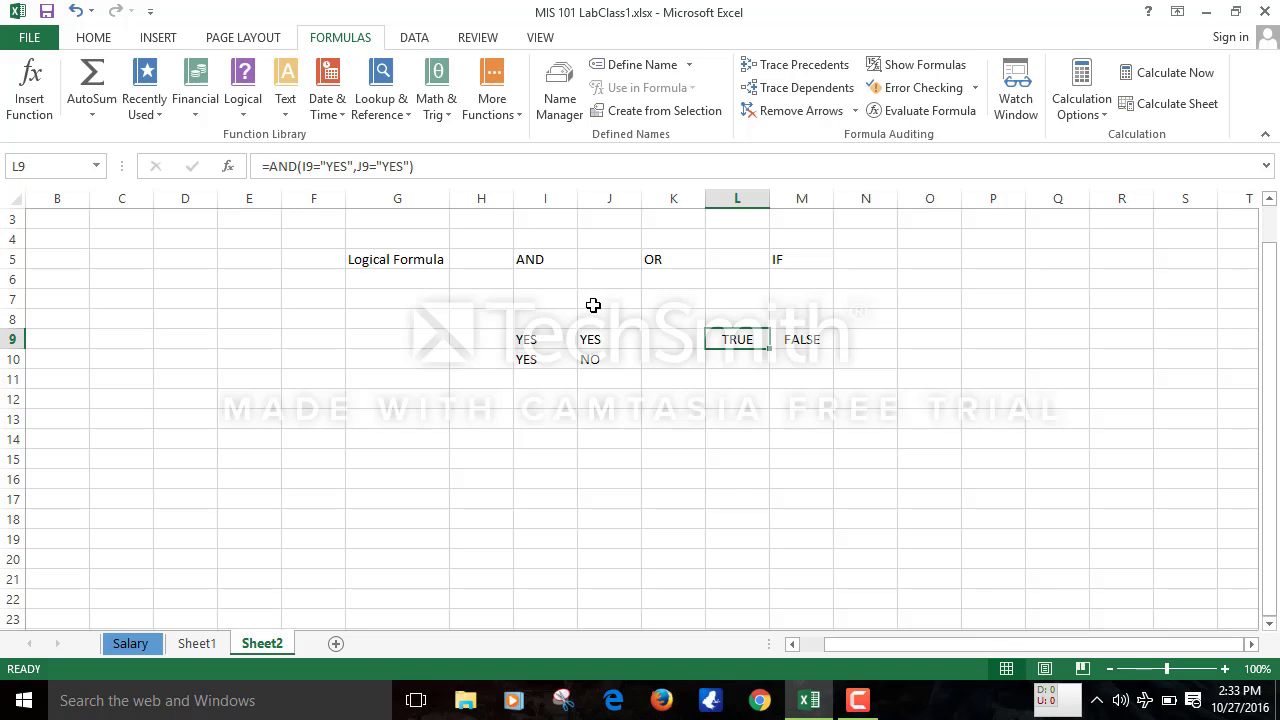
{"action": "left_click", "coordinate": [545, 198]}
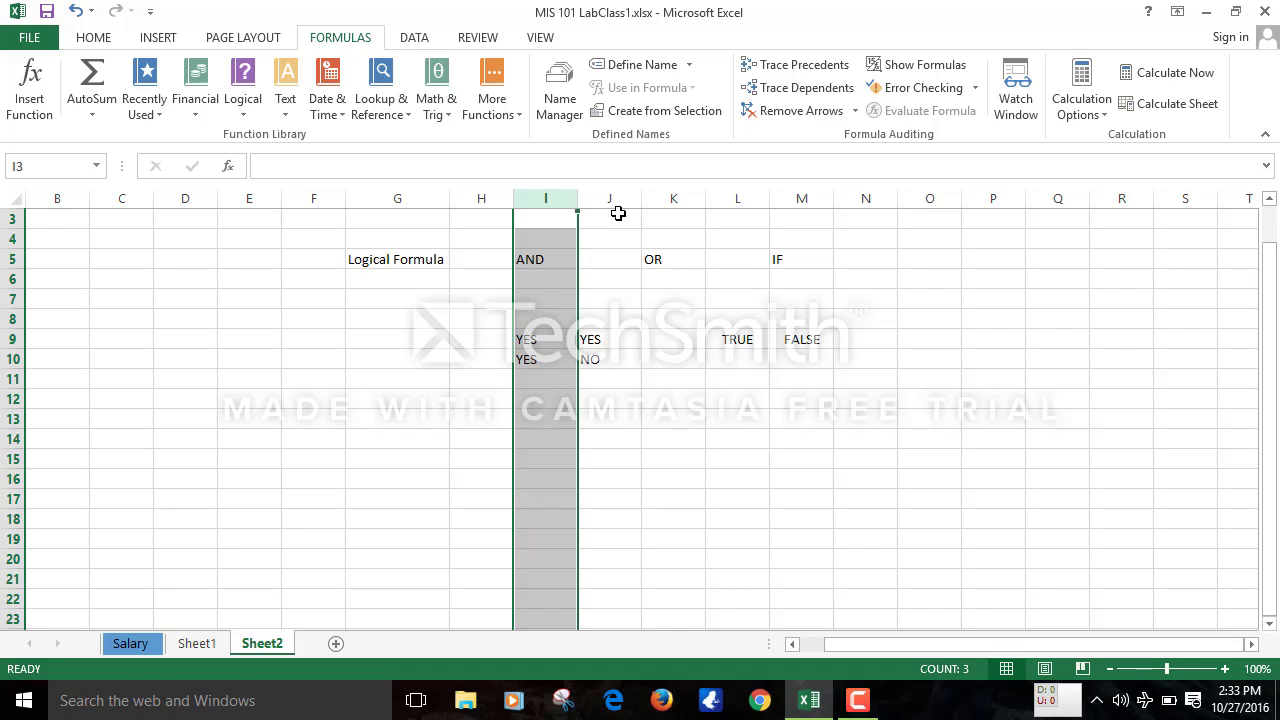
{"action": "left_click", "coordinate": [615, 202]}
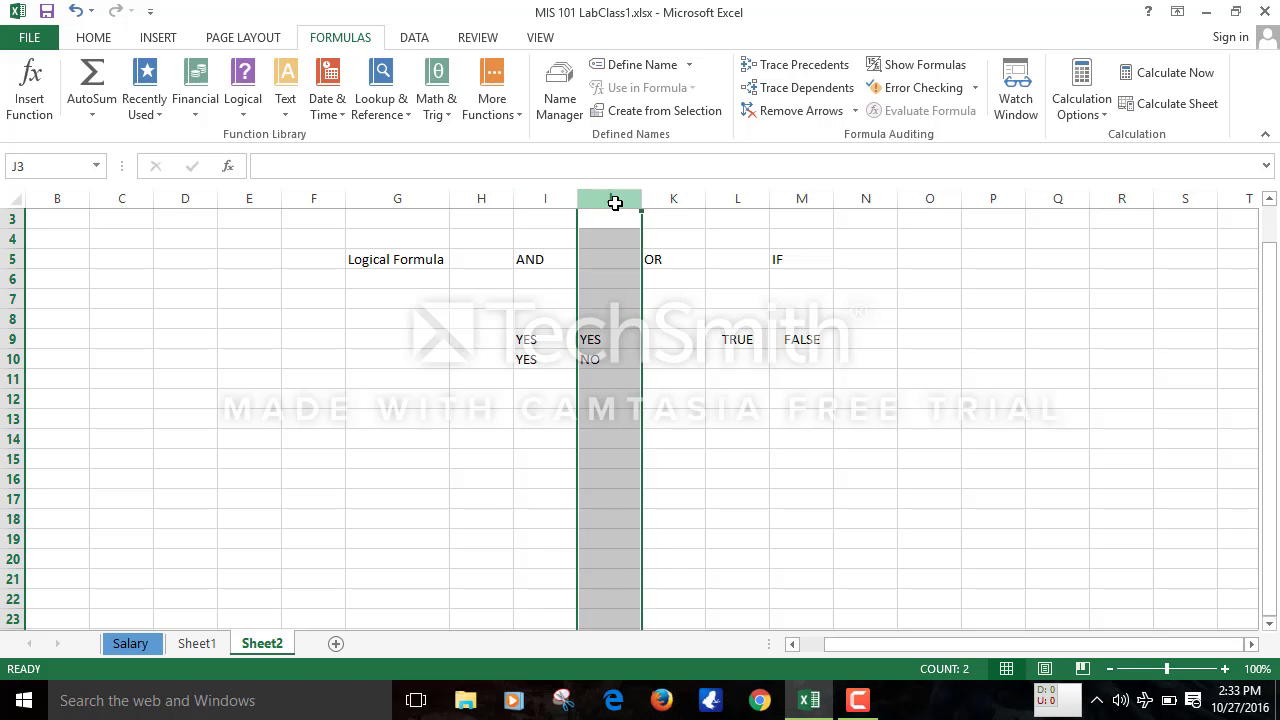
{"action": "mouse_move", "coordinate": [615, 202]}
{"action": "left_mouse_down"}
{"action": "mouse_move", "coordinate": [563, 185]}
{"action": "mouse_move", "coordinate": [552, 196]}
{"action": "mouse_move", "coordinate": [598, 198]}
{"action": "left_mouse_up"}
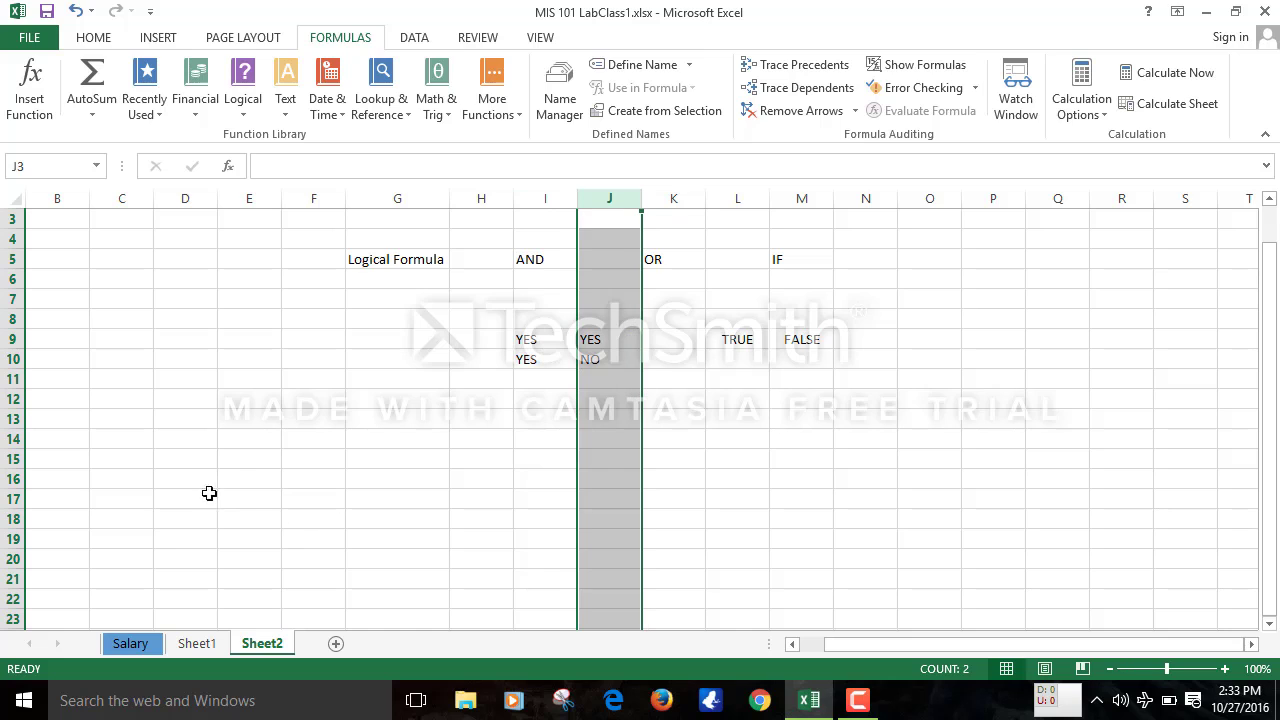
{"action": "left_click", "coordinate": [5, 339]}
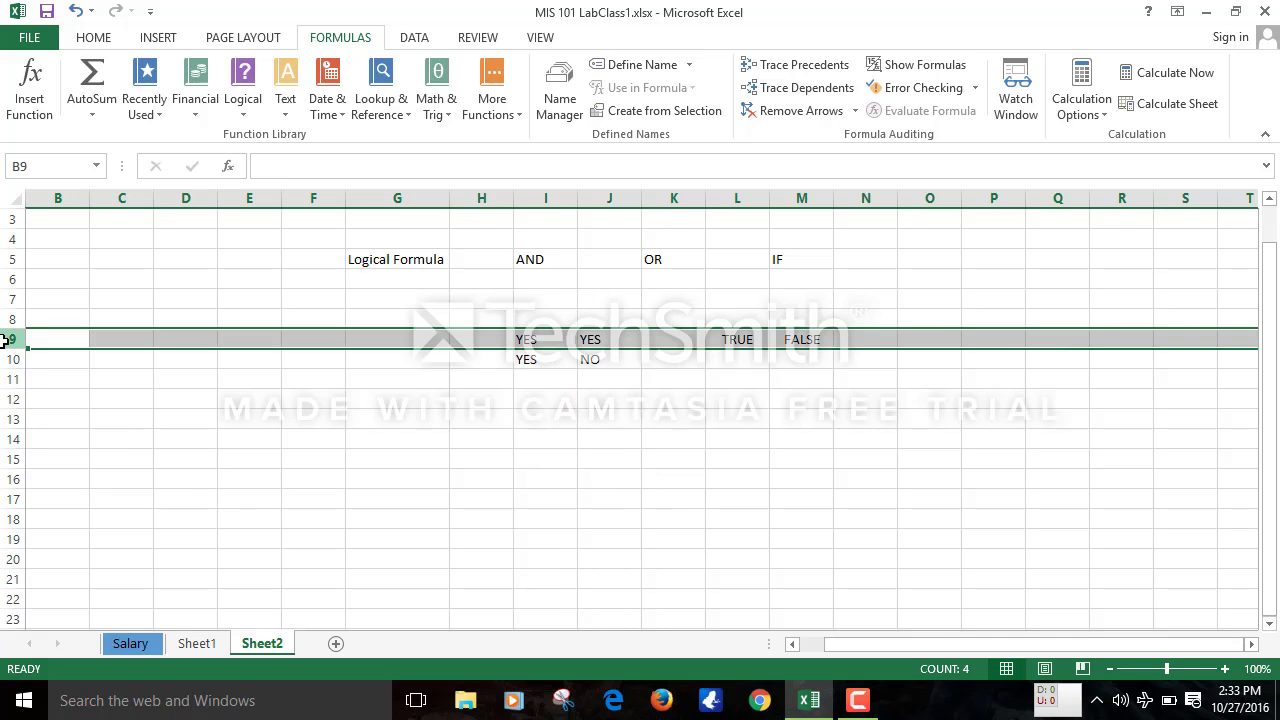
{"action": "left_click", "coordinate": [555, 198]}
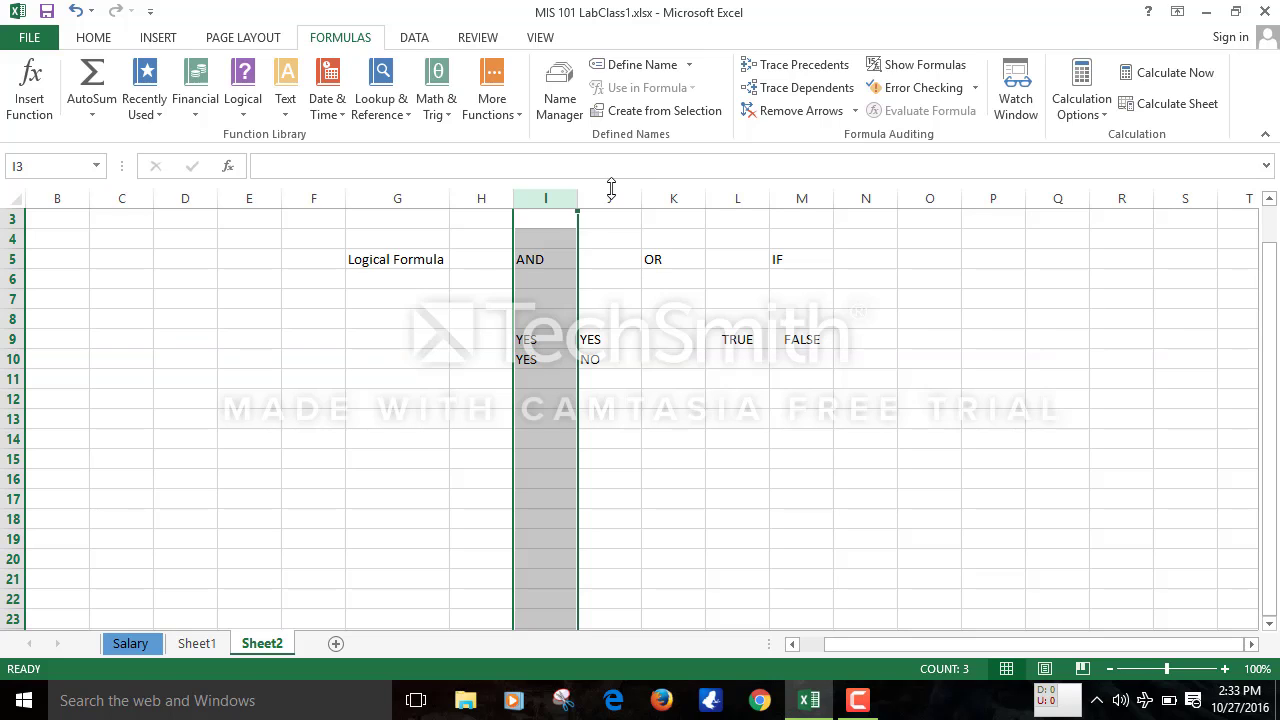
Examine column J, the input cells I9 and J9, and the shifted references in M9's AND formula
{"action": "left_click", "coordinate": [601, 197]}
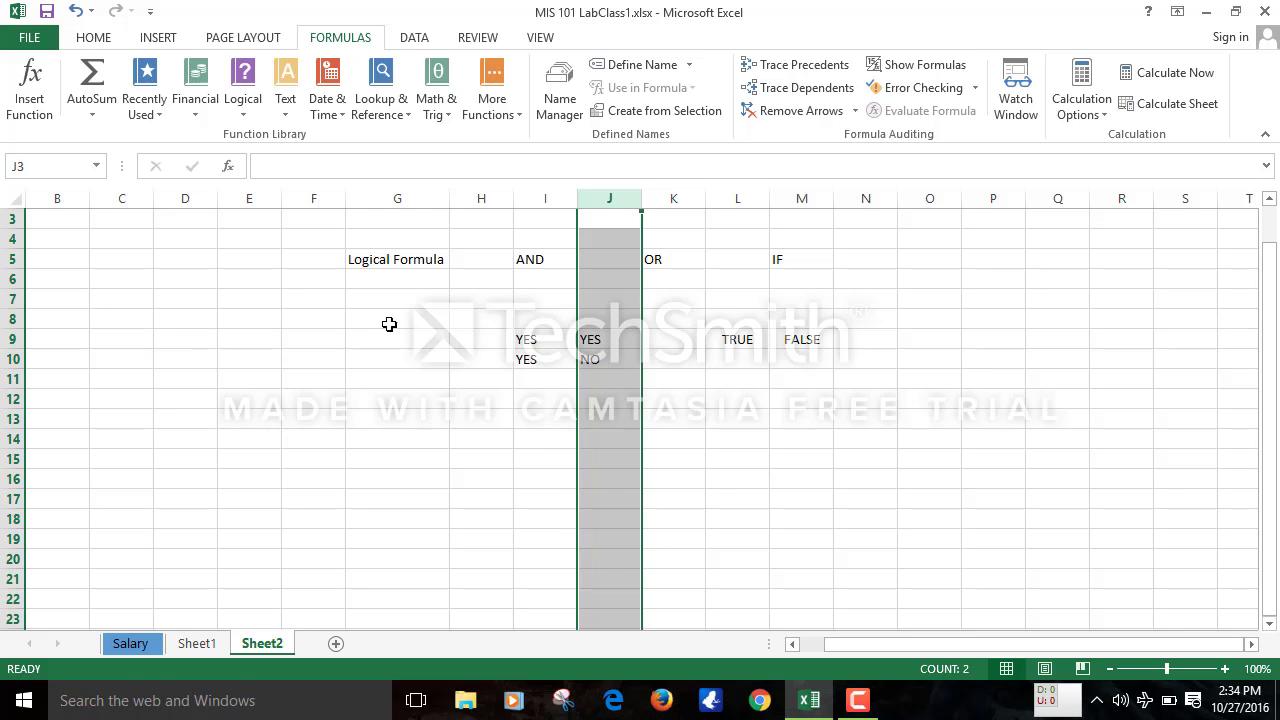
{"action": "left_click", "coordinate": [545, 357]}
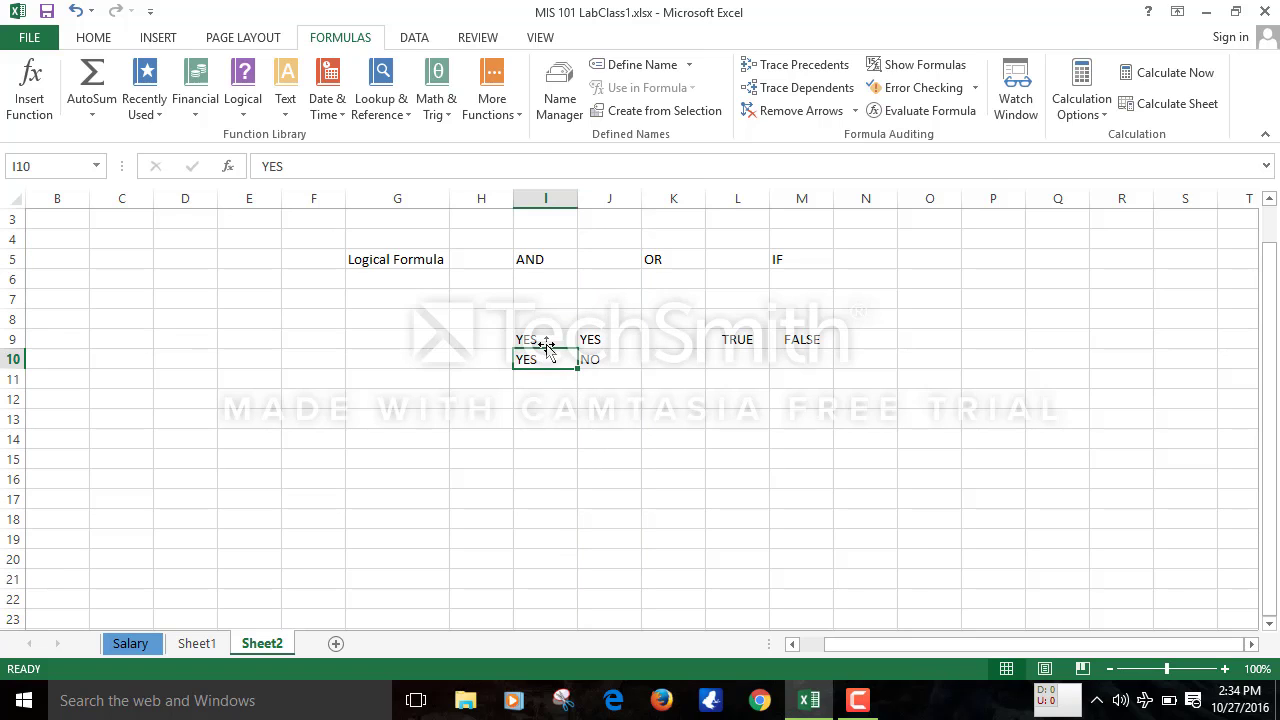
{"action": "left_click", "coordinate": [545, 342]}
{"action": "left_click", "coordinate": [597, 340]}
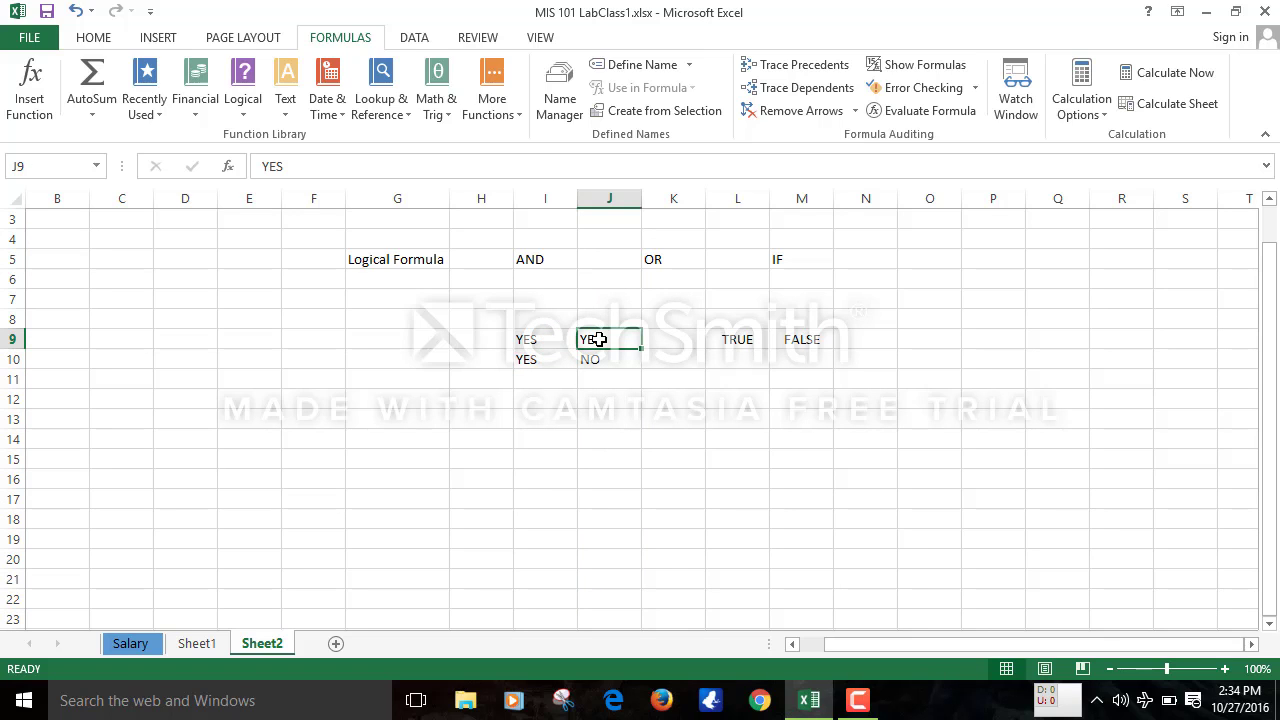
{"action": "left_click", "coordinate": [810, 343]}
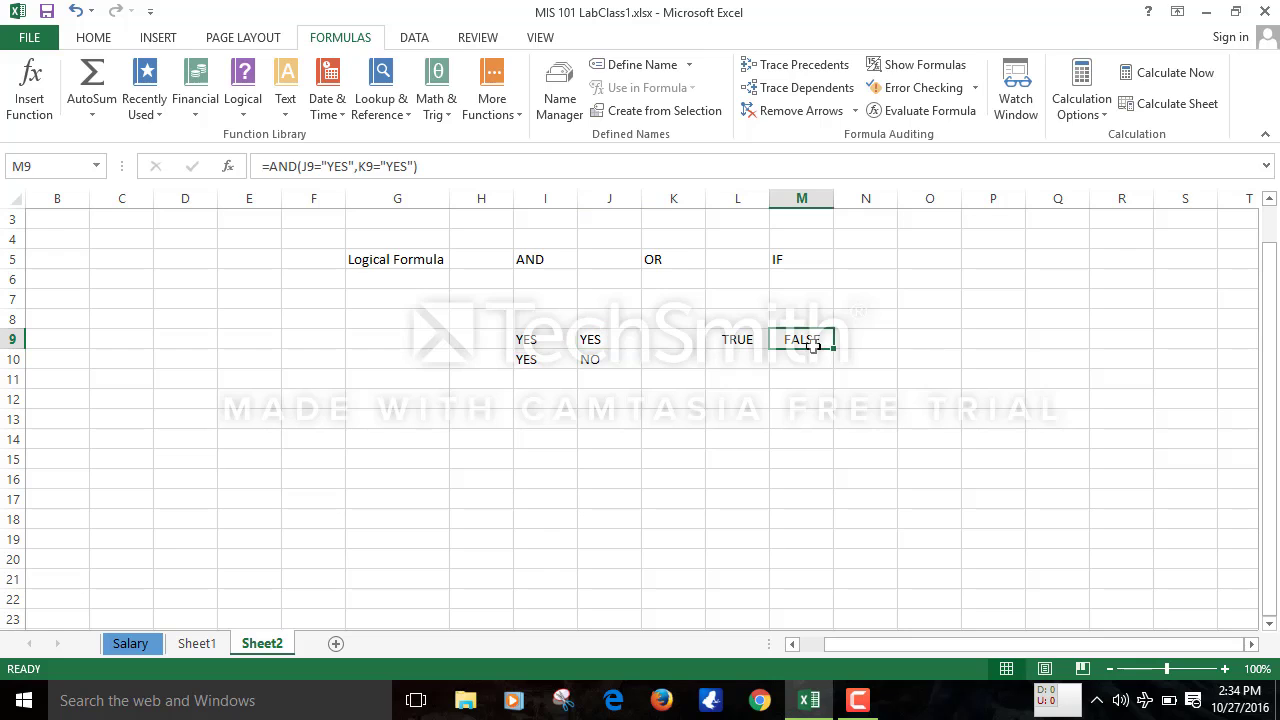
{"action": "double_click", "coordinate": [309, 166]}
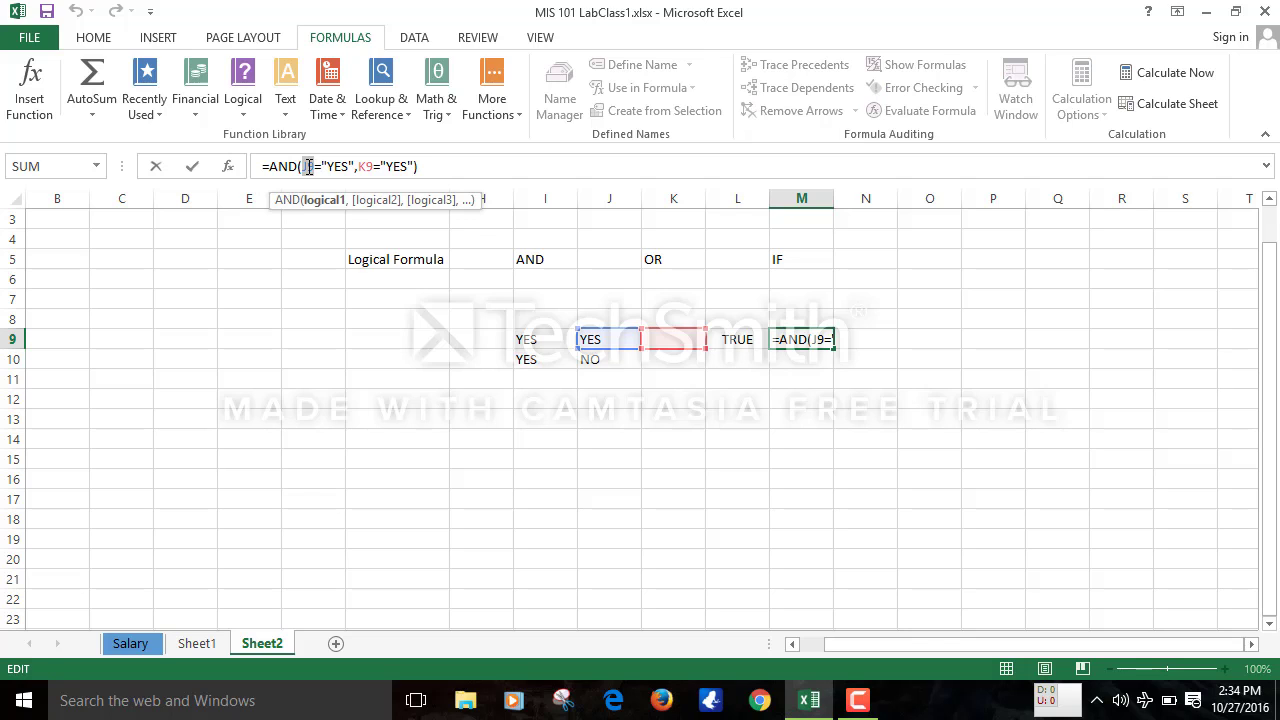
{"action": "left_click", "coordinate": [310, 168]}
{"action": "key", "text": "ctrl+Return"}
{"action": "left_click", "coordinate": [731, 352]}
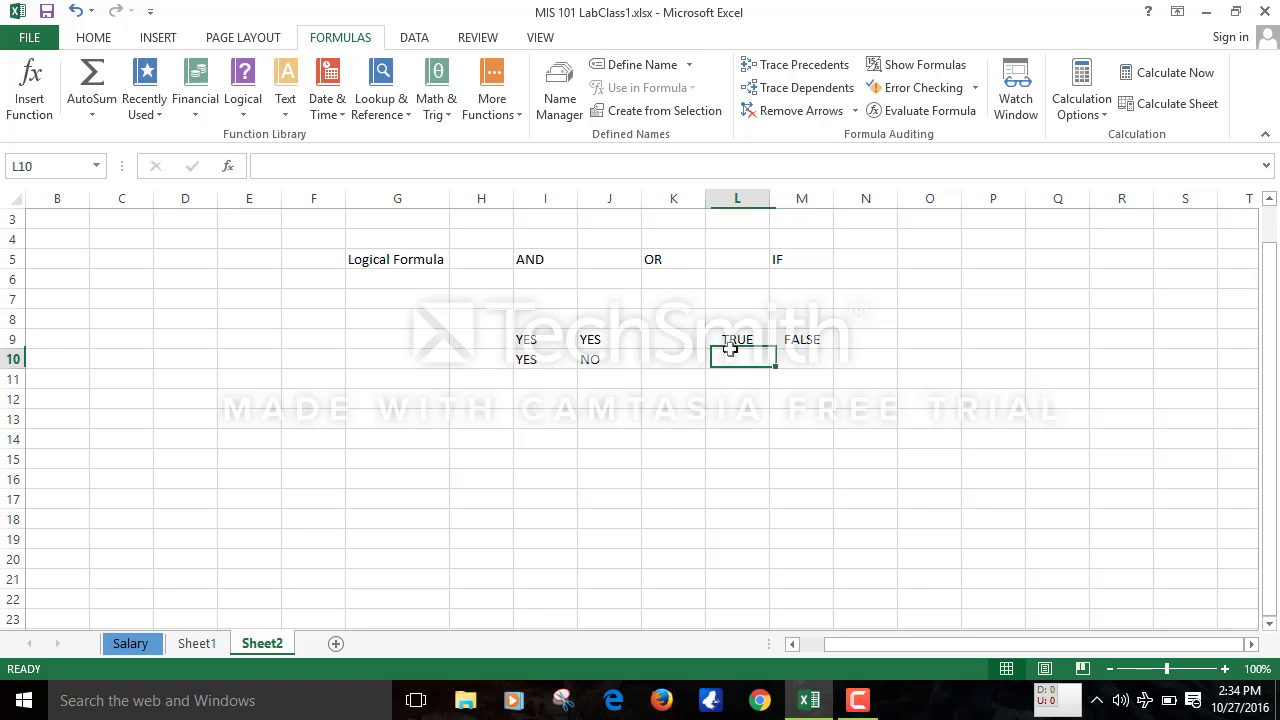
Make both cell references in L9's formula absolute so it reads =AND($I$9="YES",$J$9="YES")
{"action": "left_click", "coordinate": [728, 339]}
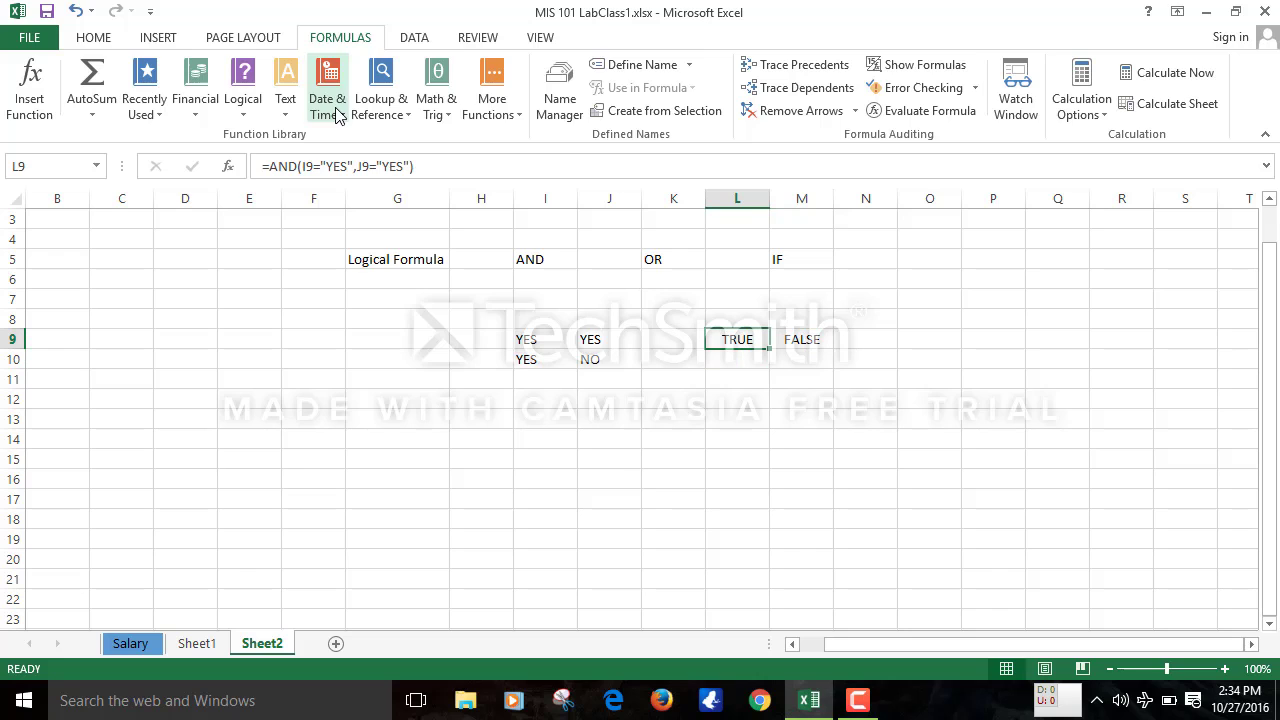
{"action": "left_click", "coordinate": [310, 165]}
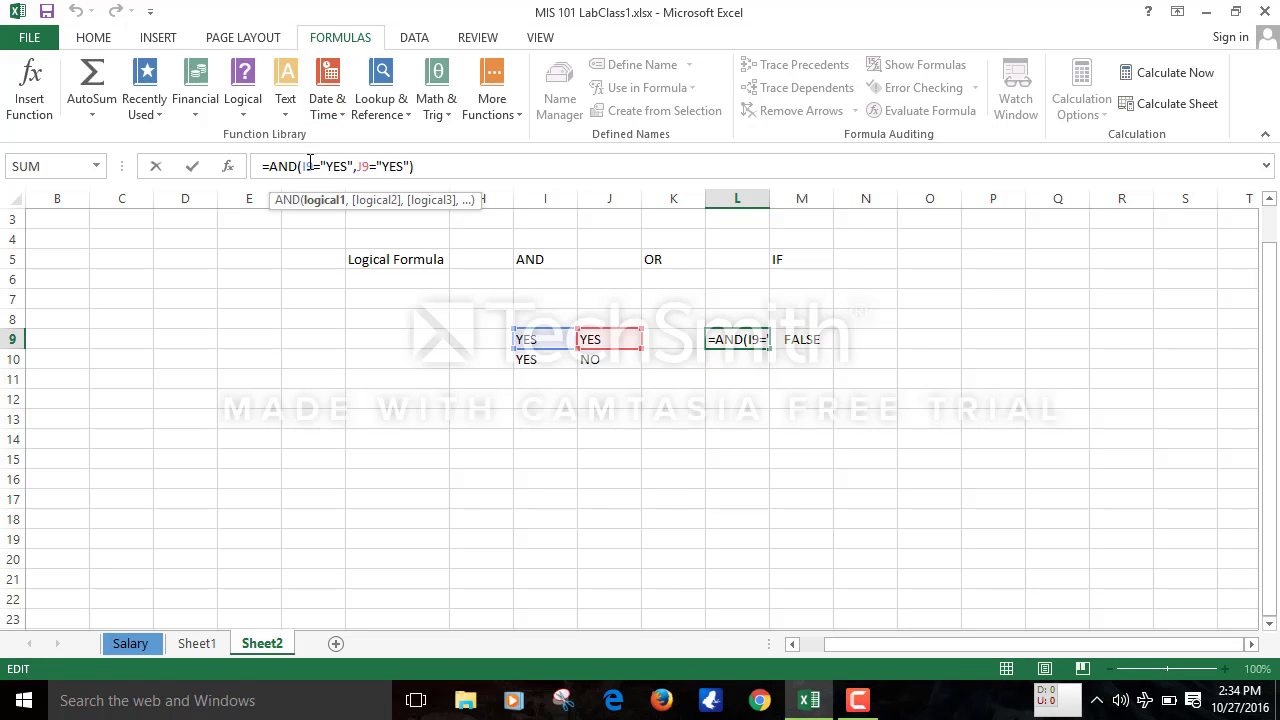
{"action": "key", "text": "XF86MonBrightnessUp"}
{"action": "left_click", "coordinate": [305, 166]}
{"action": "type", "text": "4"}
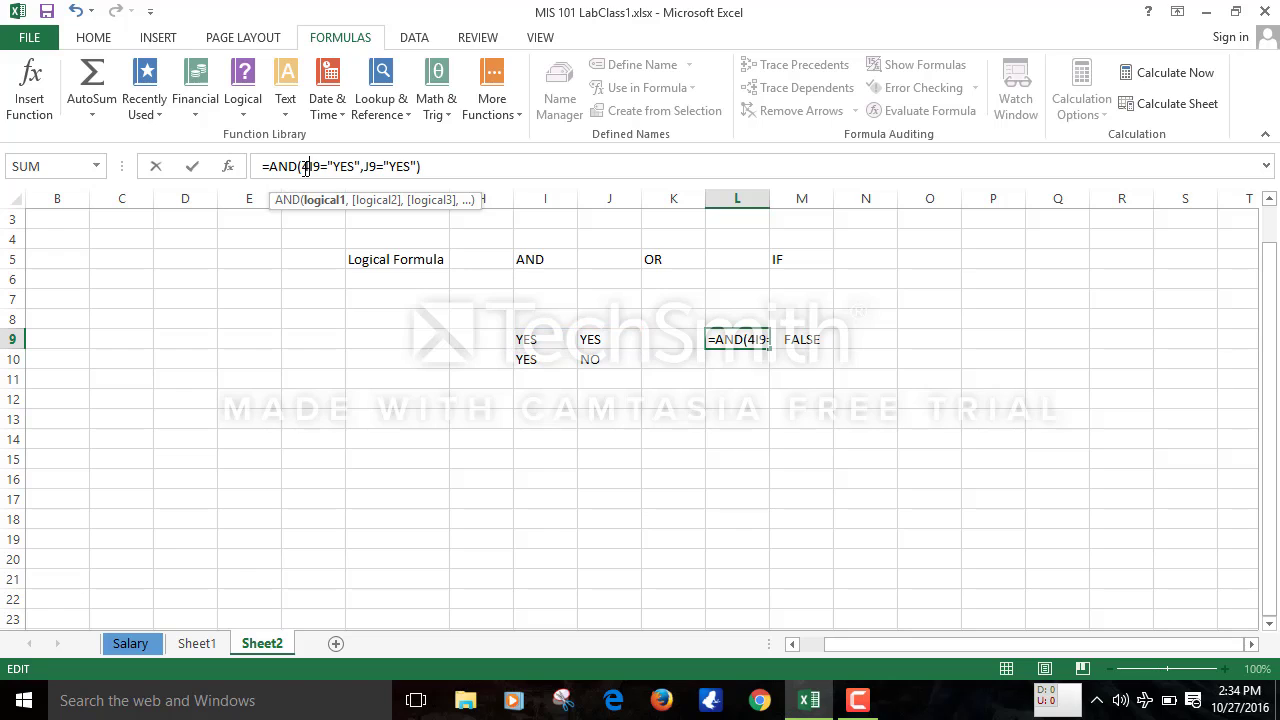
{"action": "key", "text": "BackSpace"}
{"action": "type", "text": "$"}
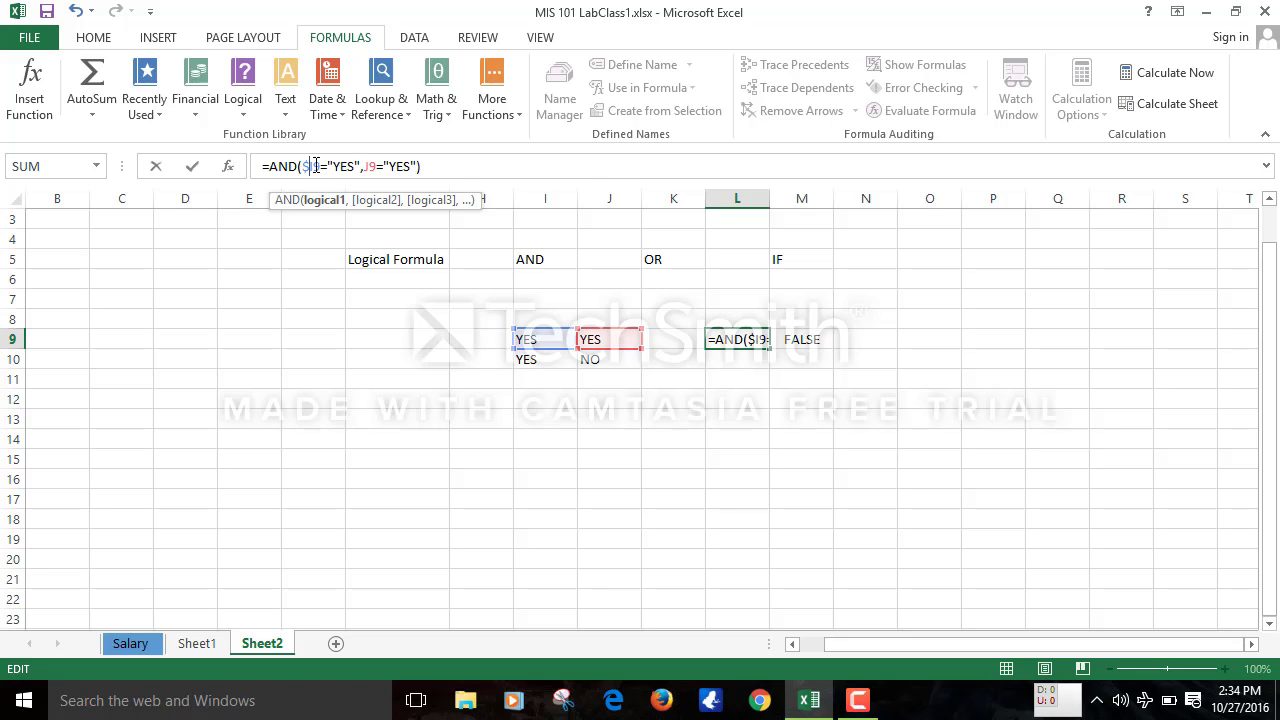
{"action": "left_click", "coordinate": [315, 166]}
{"action": "type", "text": "$"}
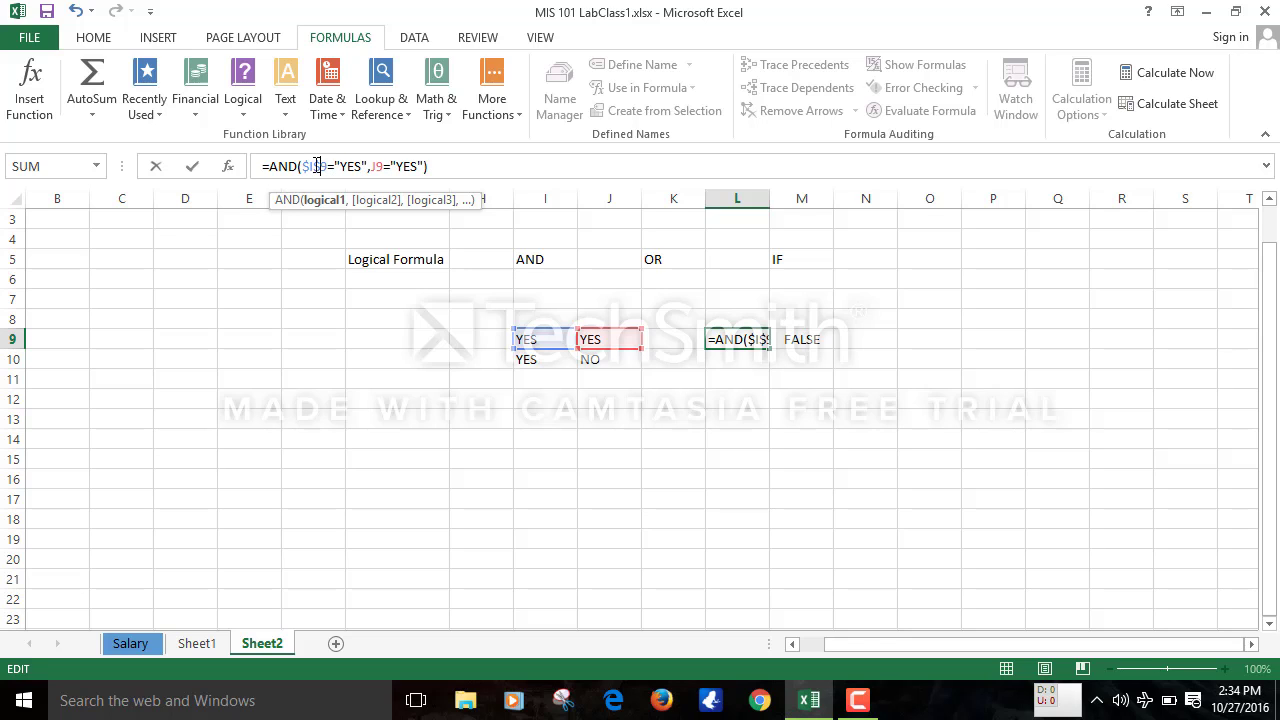
{"action": "left_click", "coordinate": [382, 166]}
{"action": "type", "text": "$"}
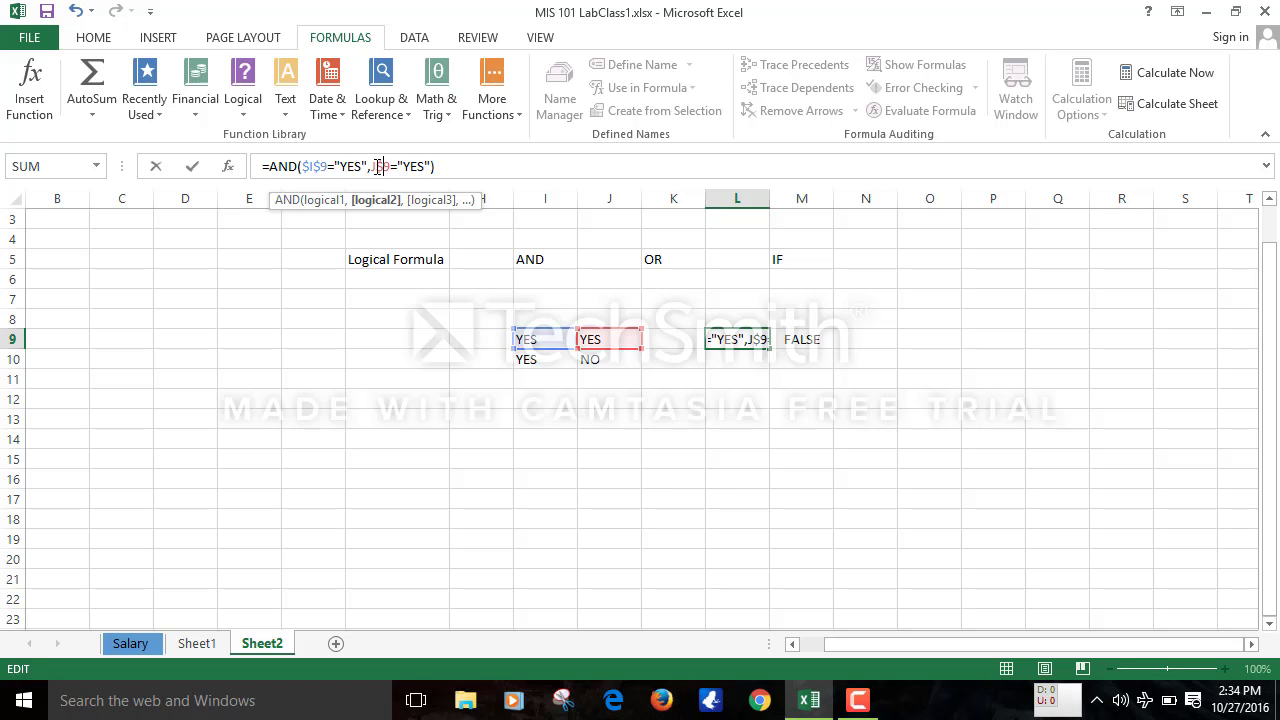
{"action": "left_click", "coordinate": [372, 166]}
{"action": "type", "text": "$"}
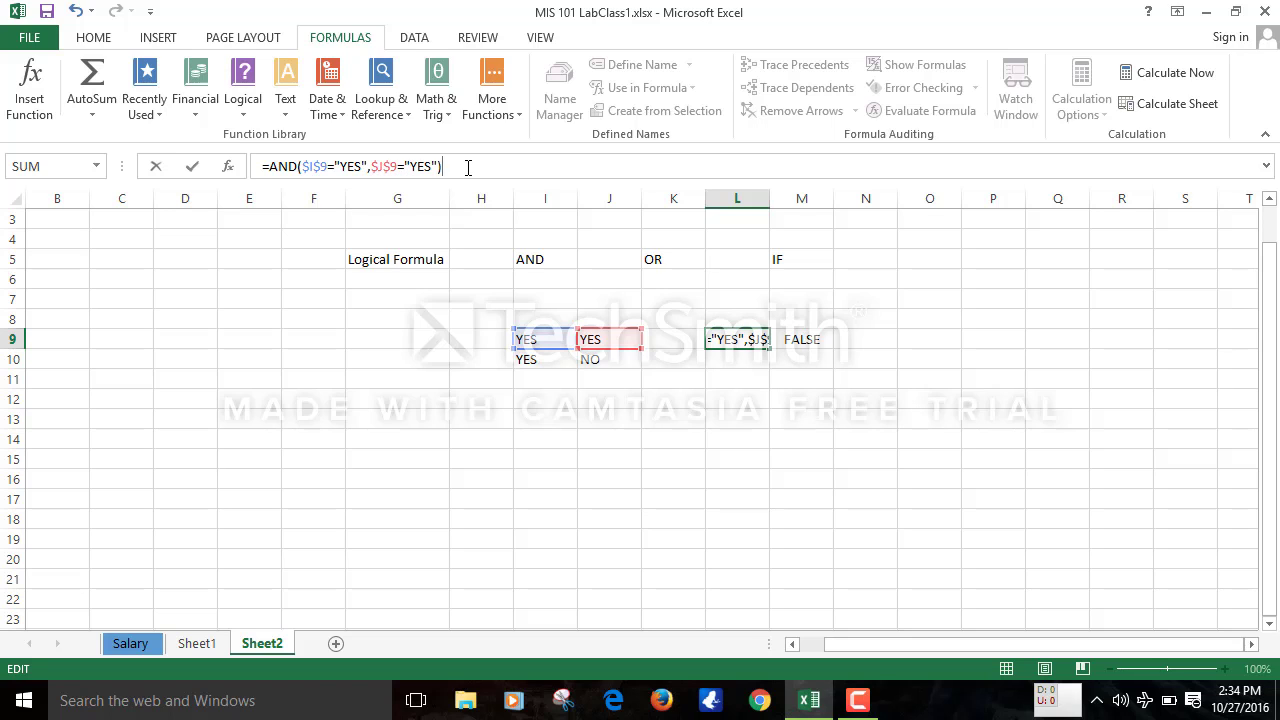
{"action": "key", "text": "Return"}
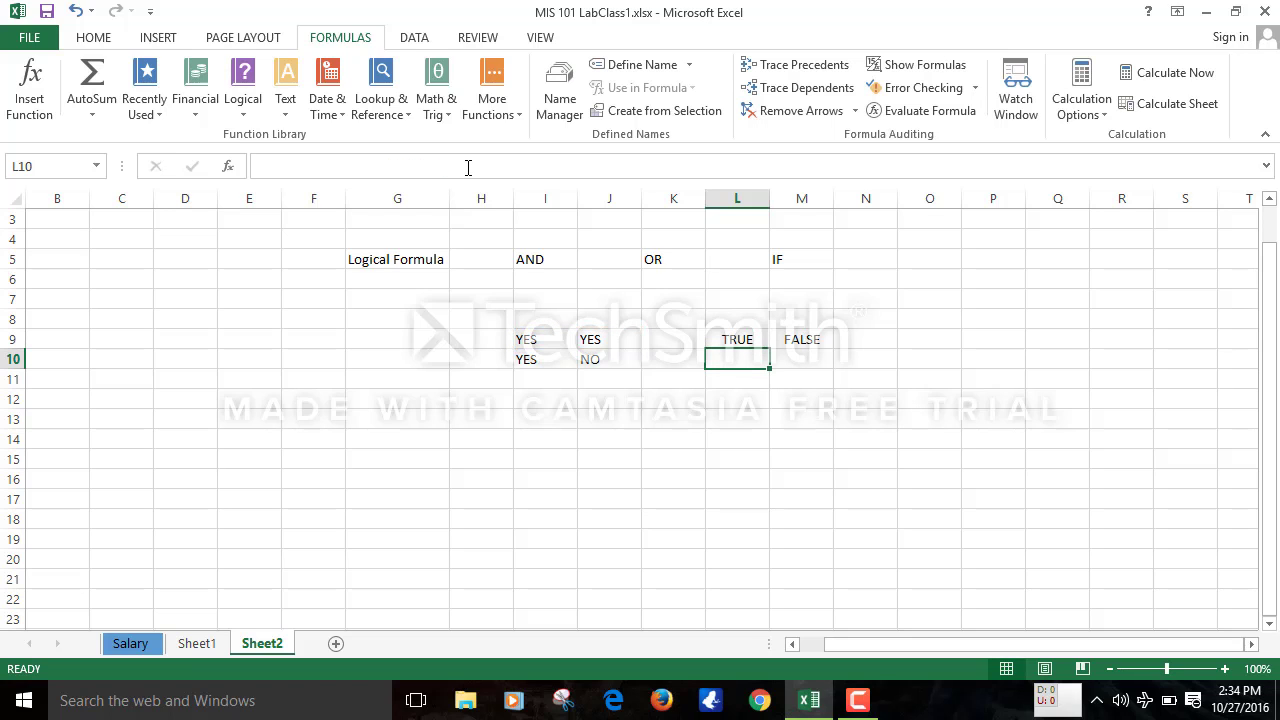
Fill the absolute-reference AND formula from L9 across into M9
{"action": "left_click", "coordinate": [755, 342]}
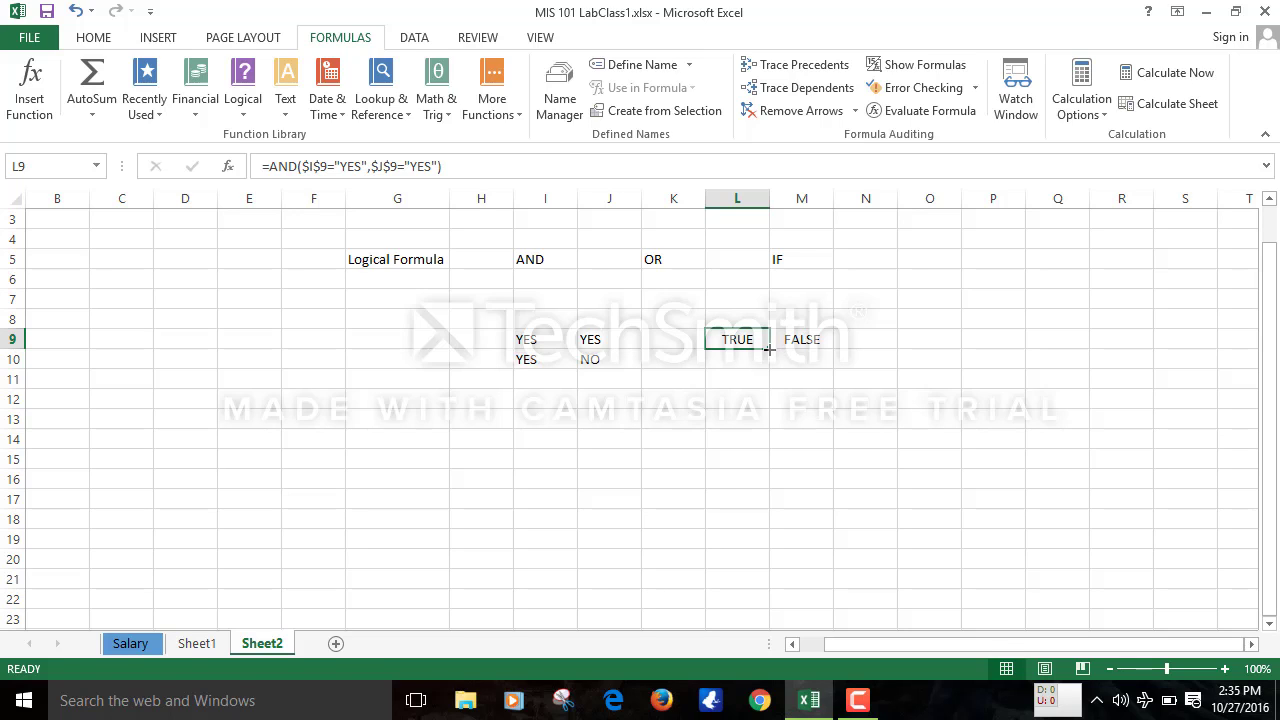
{"action": "left_click_drag", "start_coordinate": [769, 349], "coordinate": [826, 349]}
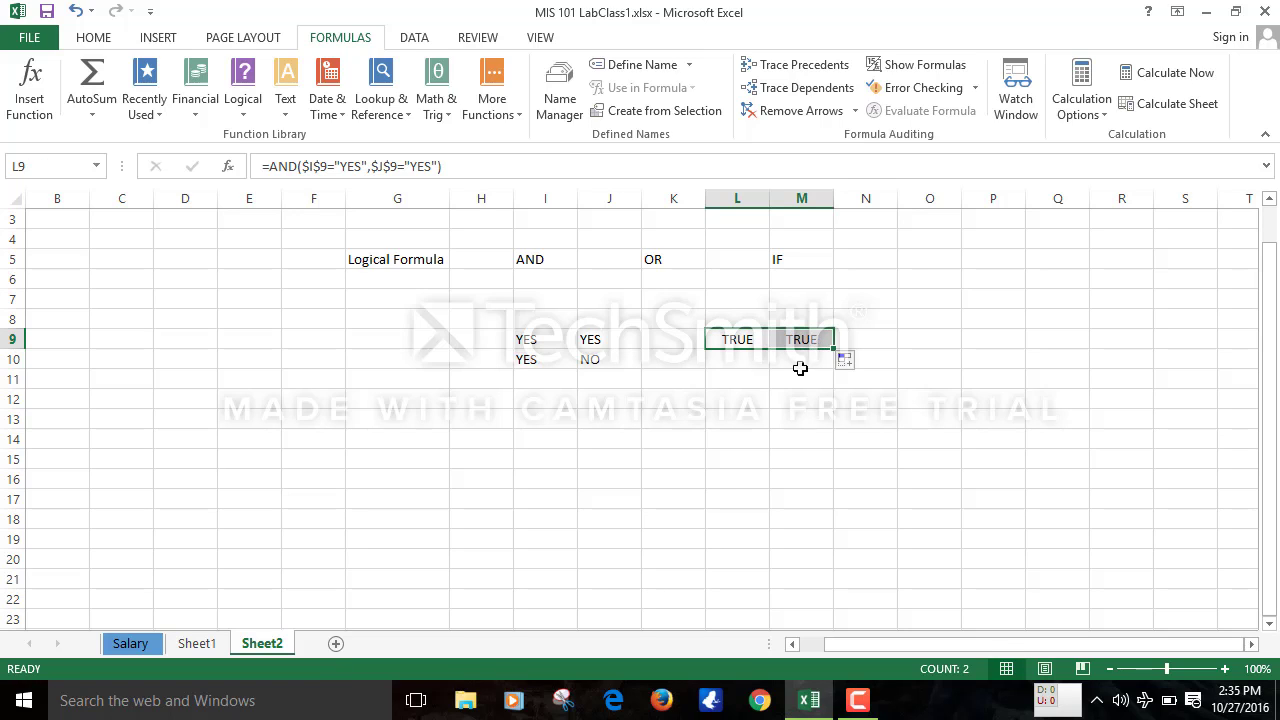
{"action": "left_click", "coordinate": [781, 401]}
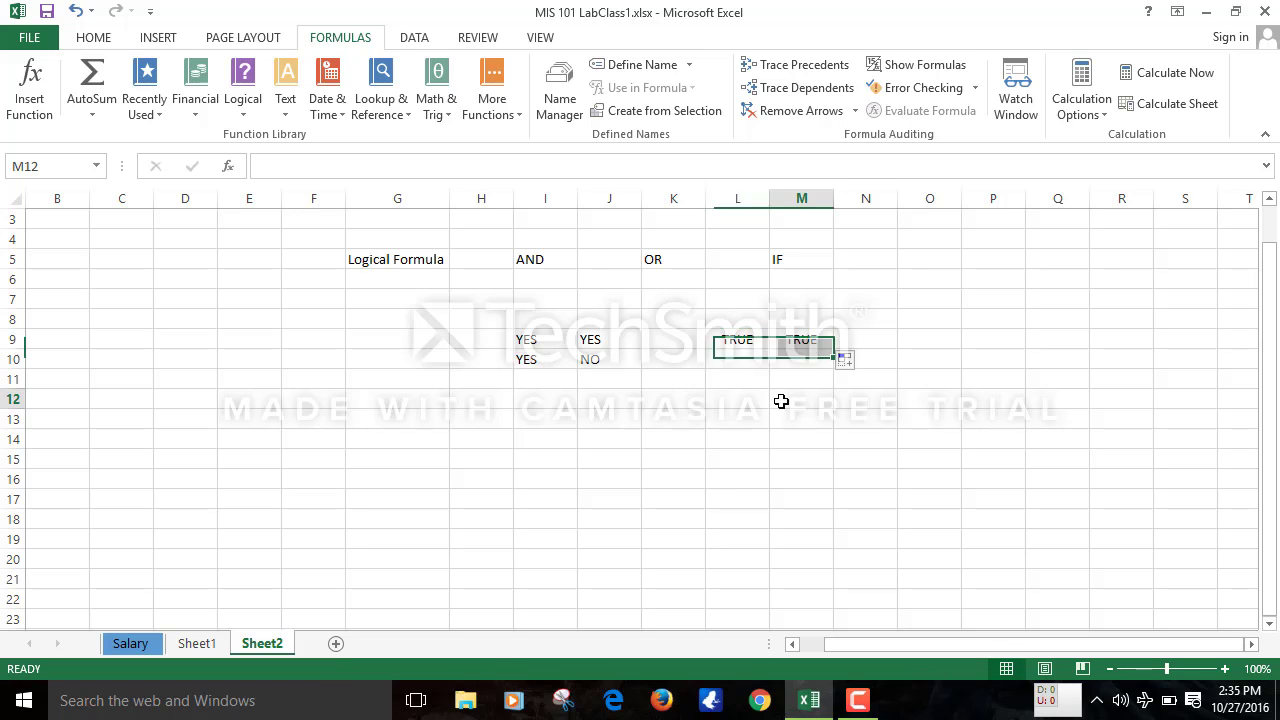
{"action": "left_click", "coordinate": [550, 346]}
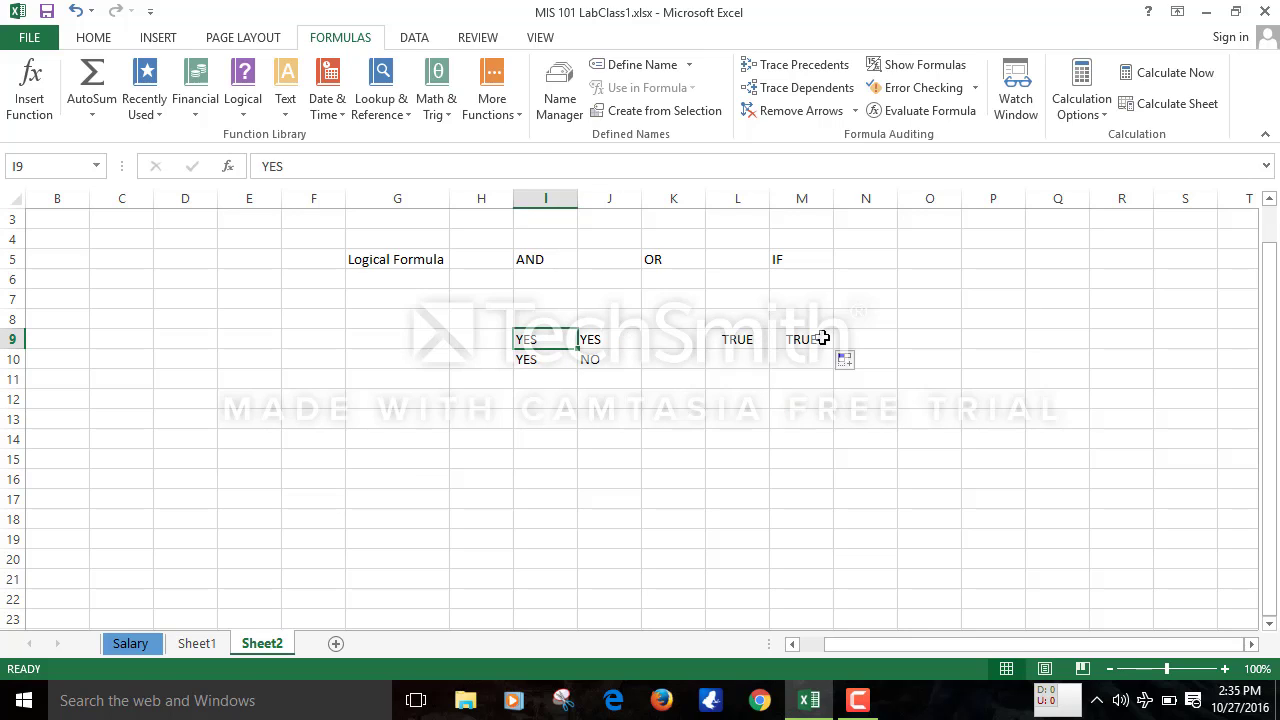
{"action": "left_click", "coordinate": [734, 340]}
{"action": "left_click_drag", "start_coordinate": [771, 347], "coordinate": [809, 349]}
{"action": "left_click", "coordinate": [712, 398]}
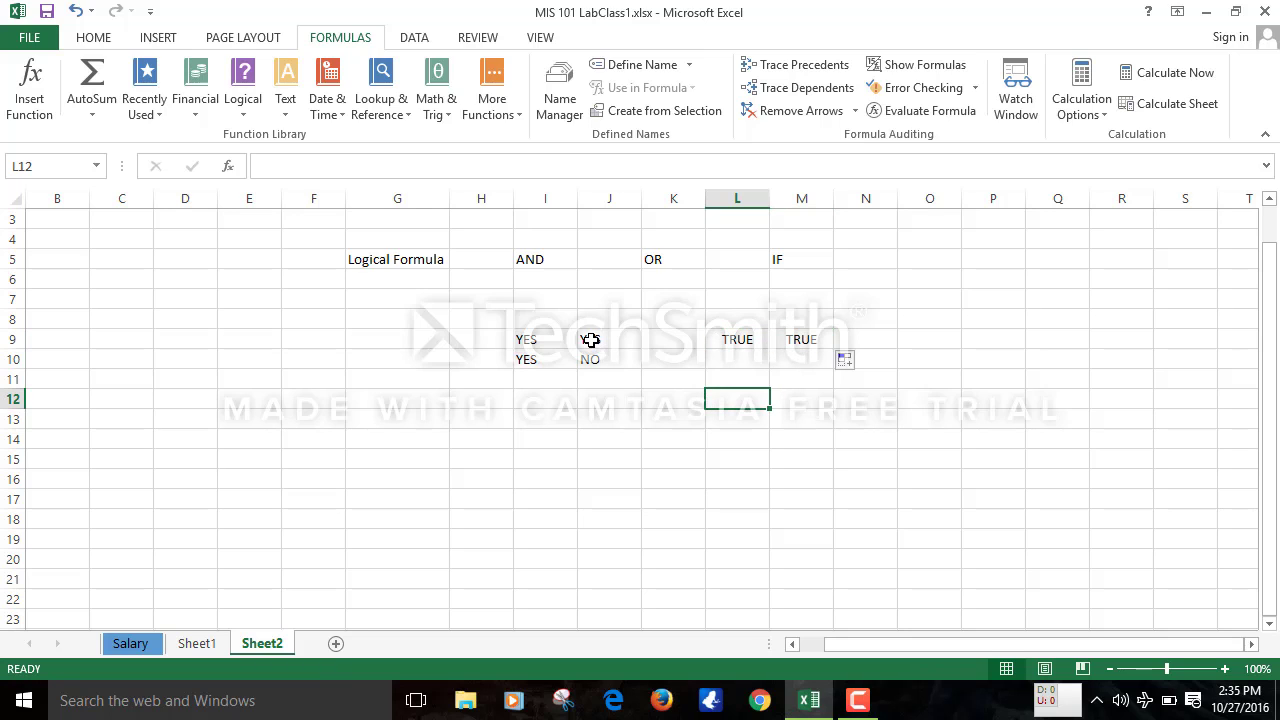
Compare the locked references in the AND formulas of L9 and M9 with the cells they point to
{"action": "left_click", "coordinate": [588, 338]}
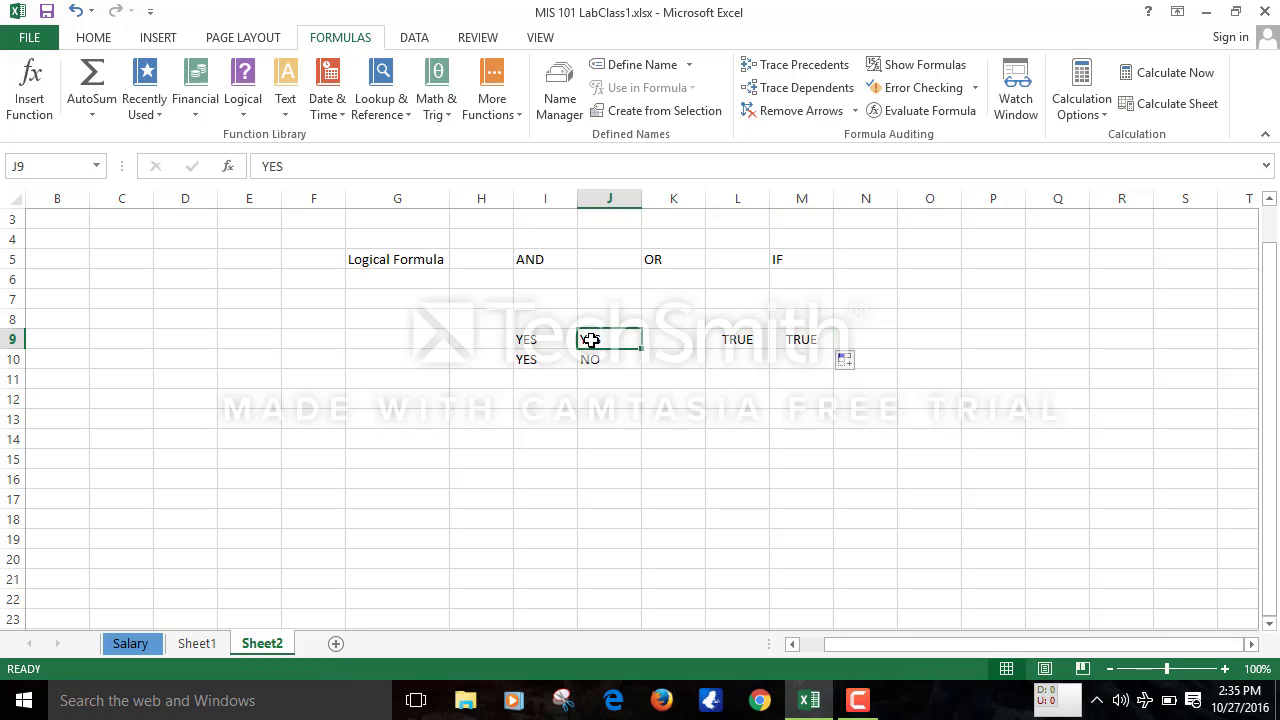
{"action": "left_click", "coordinate": [745, 338]}
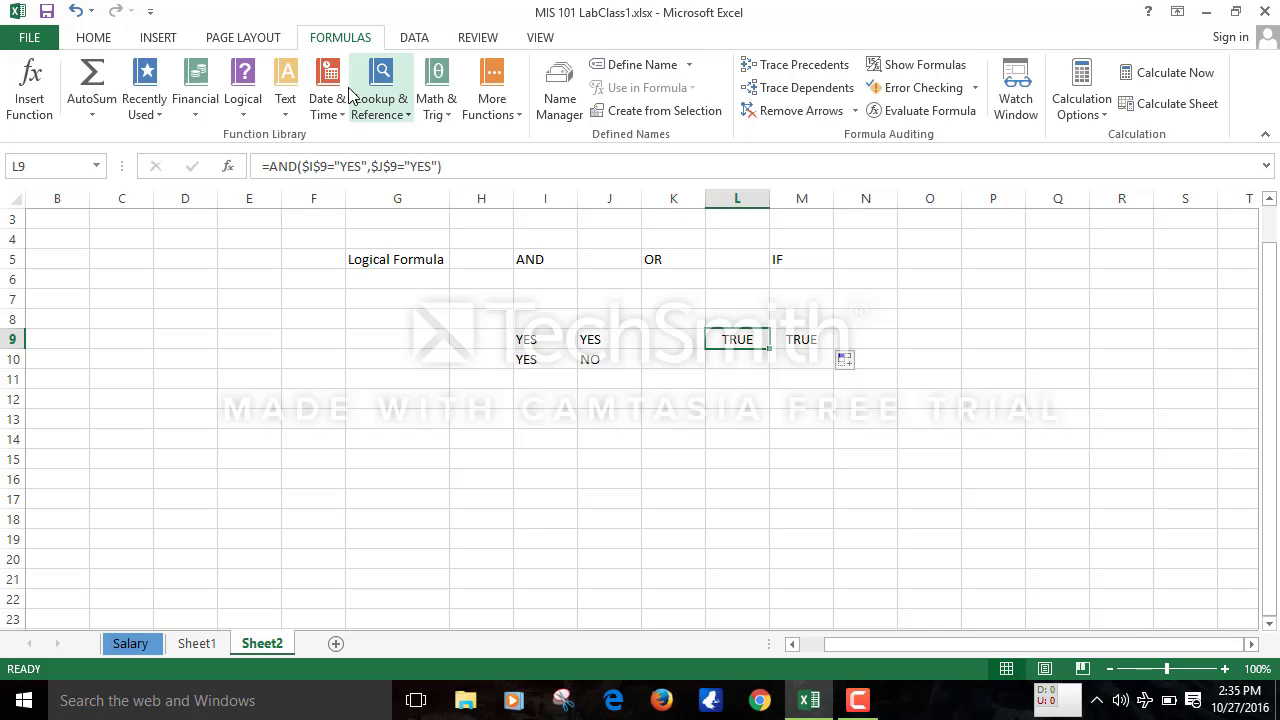
{"action": "left_click", "coordinate": [342, 166]}
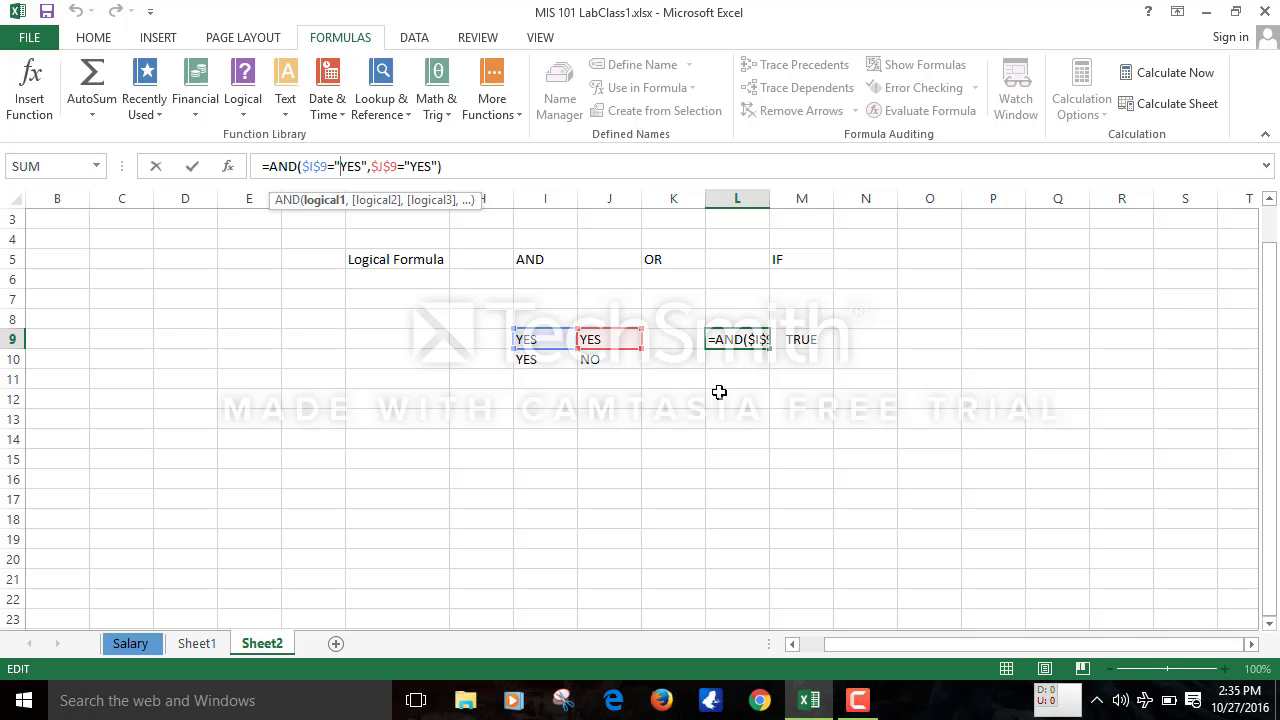
{"action": "left_click", "coordinate": [822, 392]}
{"action": "left_click", "coordinate": [800, 343]}
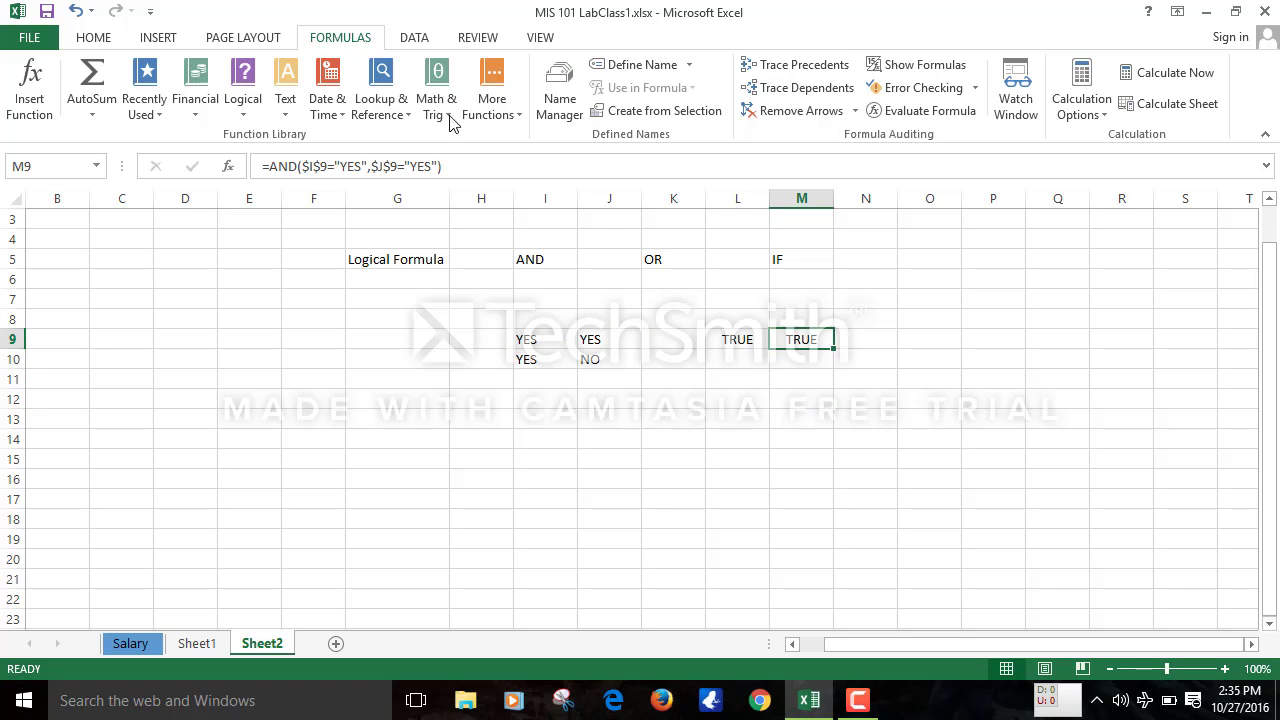
{"action": "left_click", "coordinate": [399, 167]}
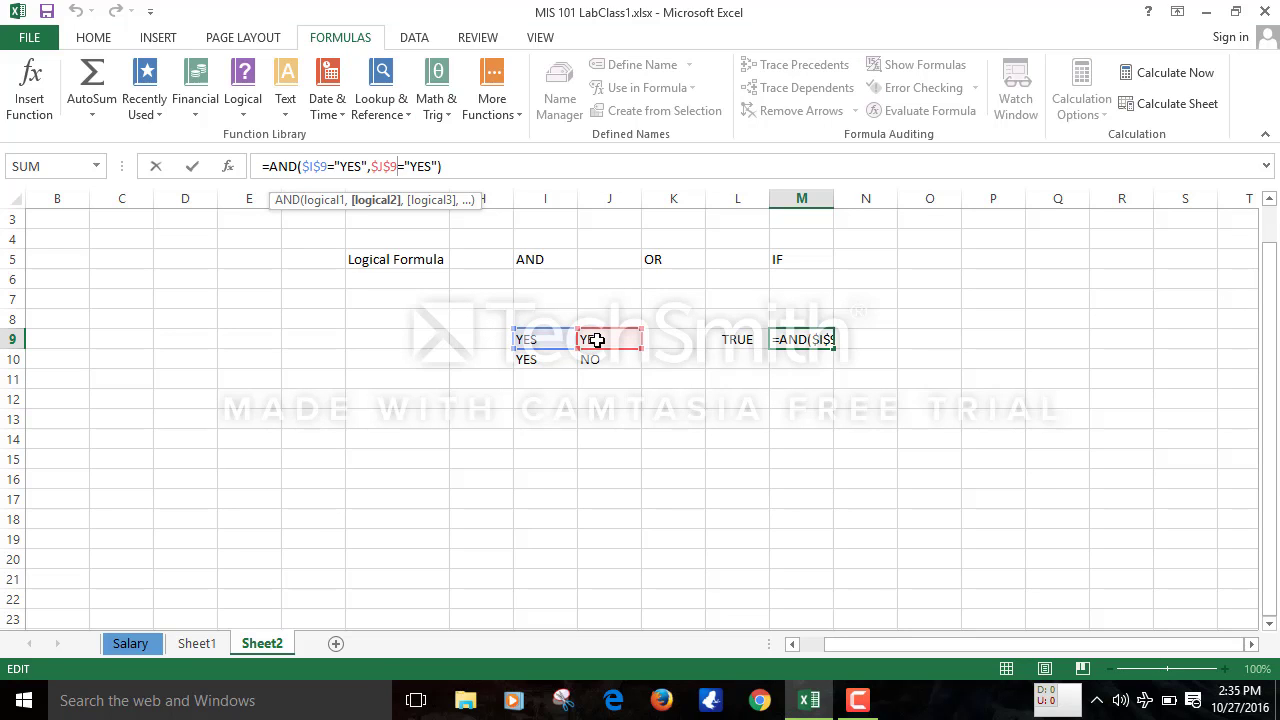
{"action": "left_click", "coordinate": [634, 400]}
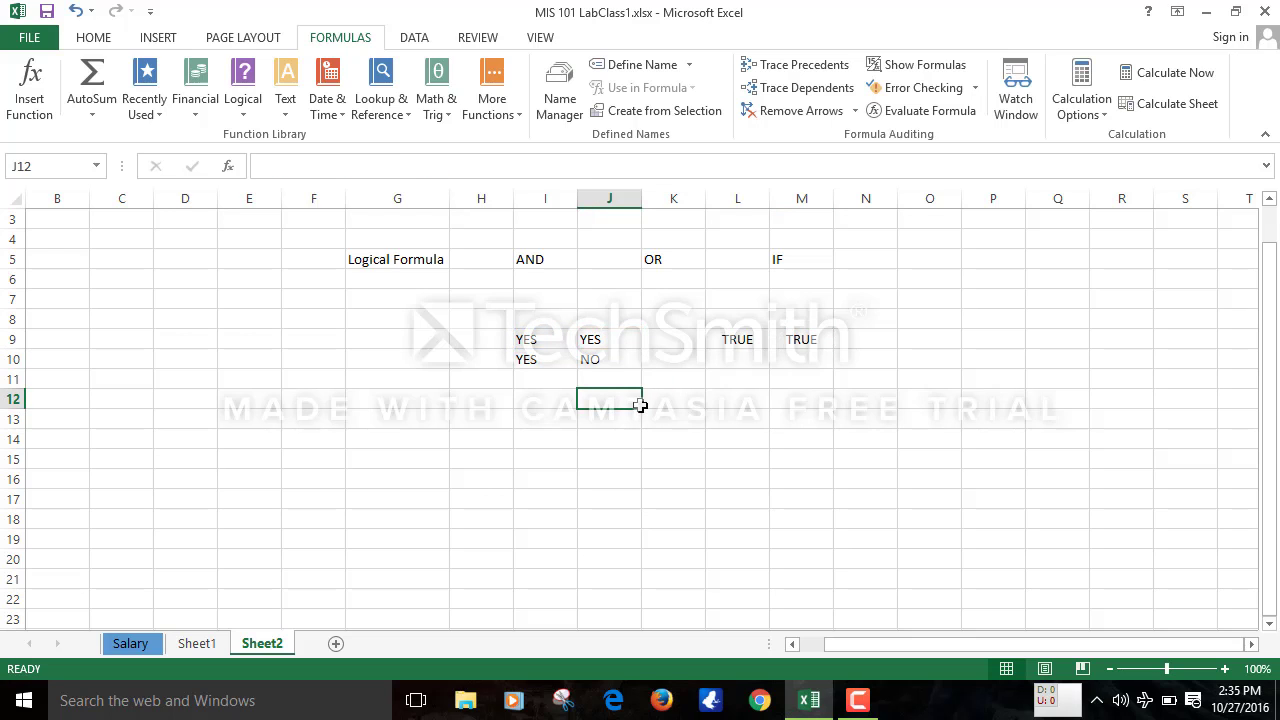
Change the second condition of M9's AND formula to test $J$9 against "NO"
{"action": "left_click", "coordinate": [796, 348]}
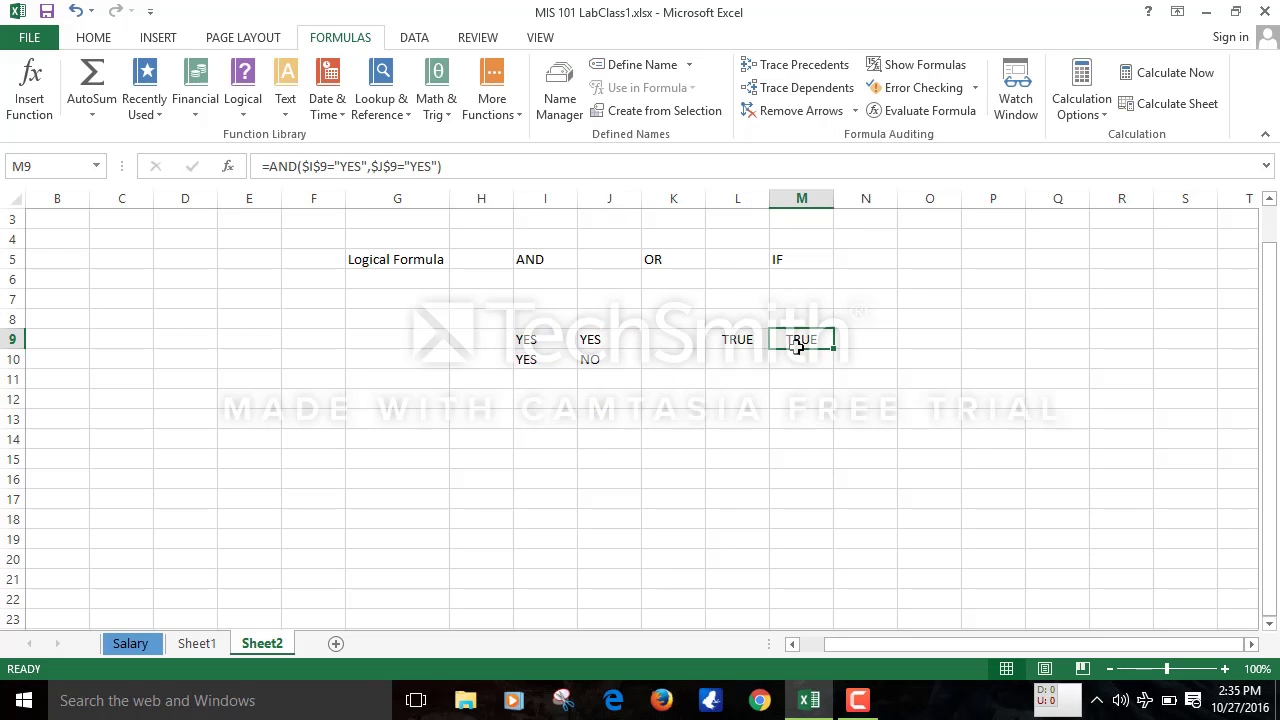
{"action": "left_click", "coordinate": [432, 166]}
{"action": "key", "text": "BackSpace"}
{"action": "key", "text": "BackSpace"}
{"action": "key", "text": "BackSpace"}
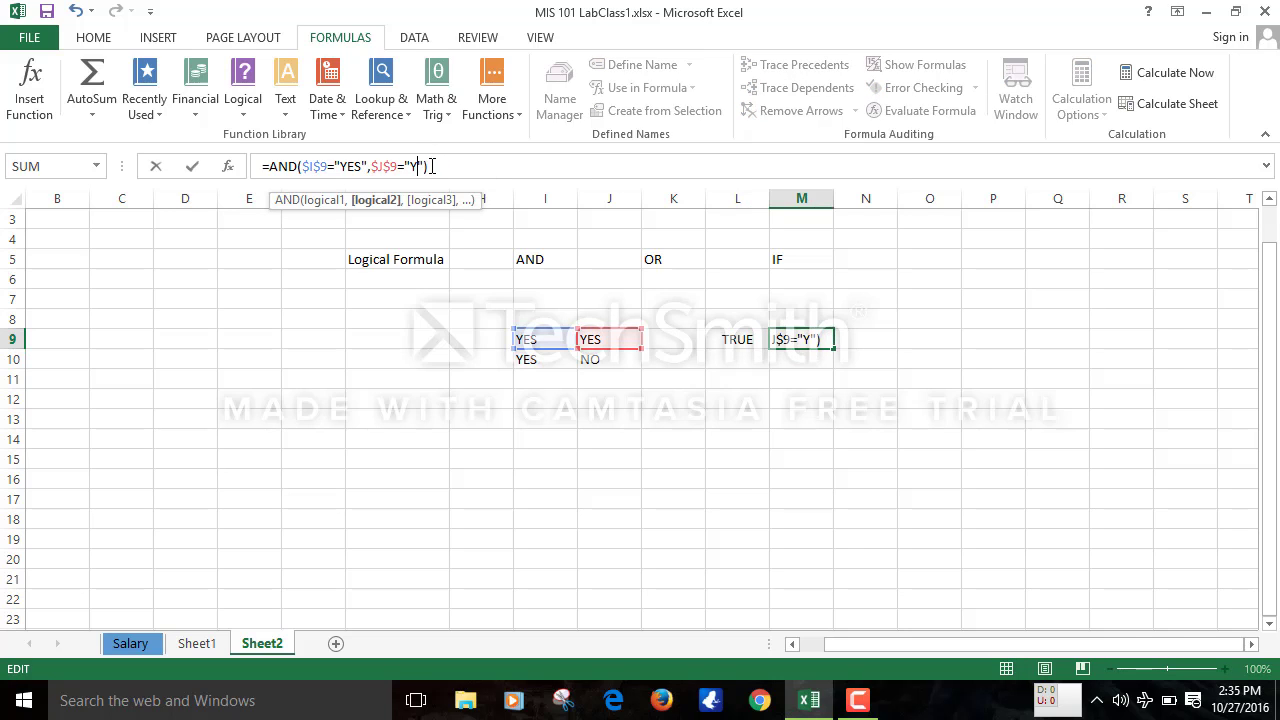
{"action": "type", "text": "NO"}
{"action": "key", "text": "Return"}
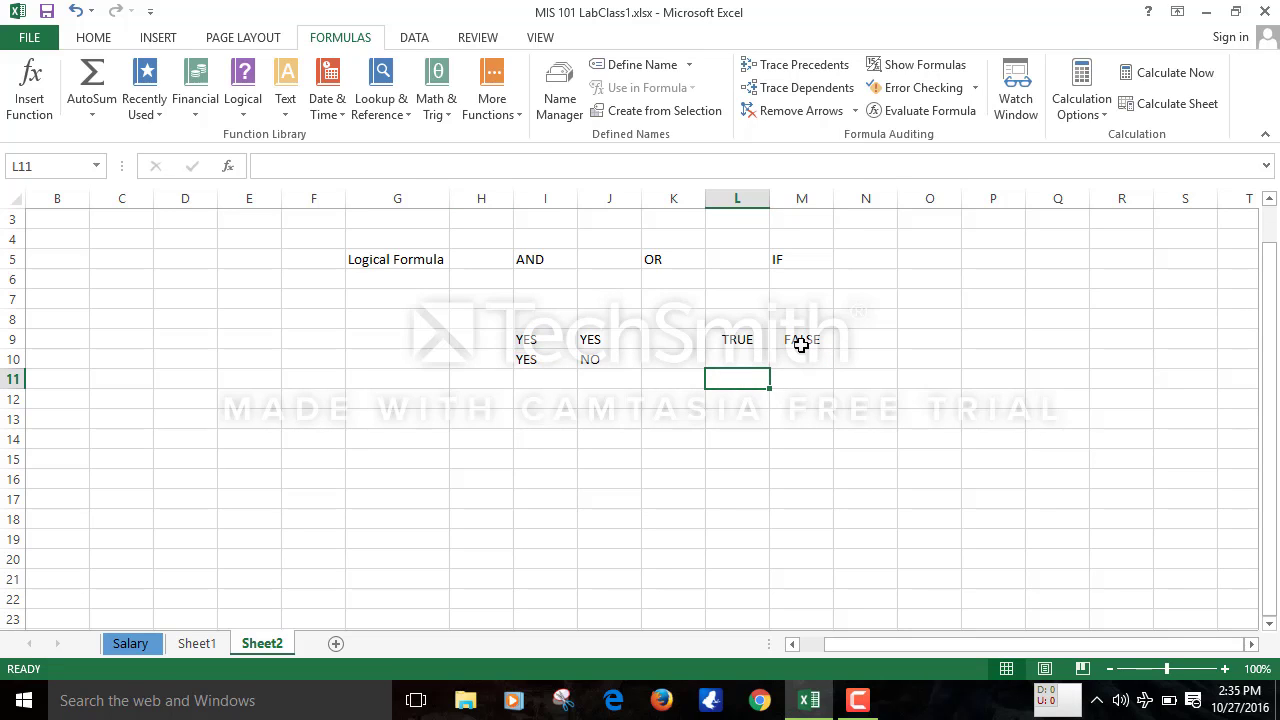
{"action": "left_click", "coordinate": [801, 343]}
Enter an OR formula in L10 that tests whether I10 equals "YES" or J10 equals "NO"
{"action": "left_click", "coordinate": [728, 361]}
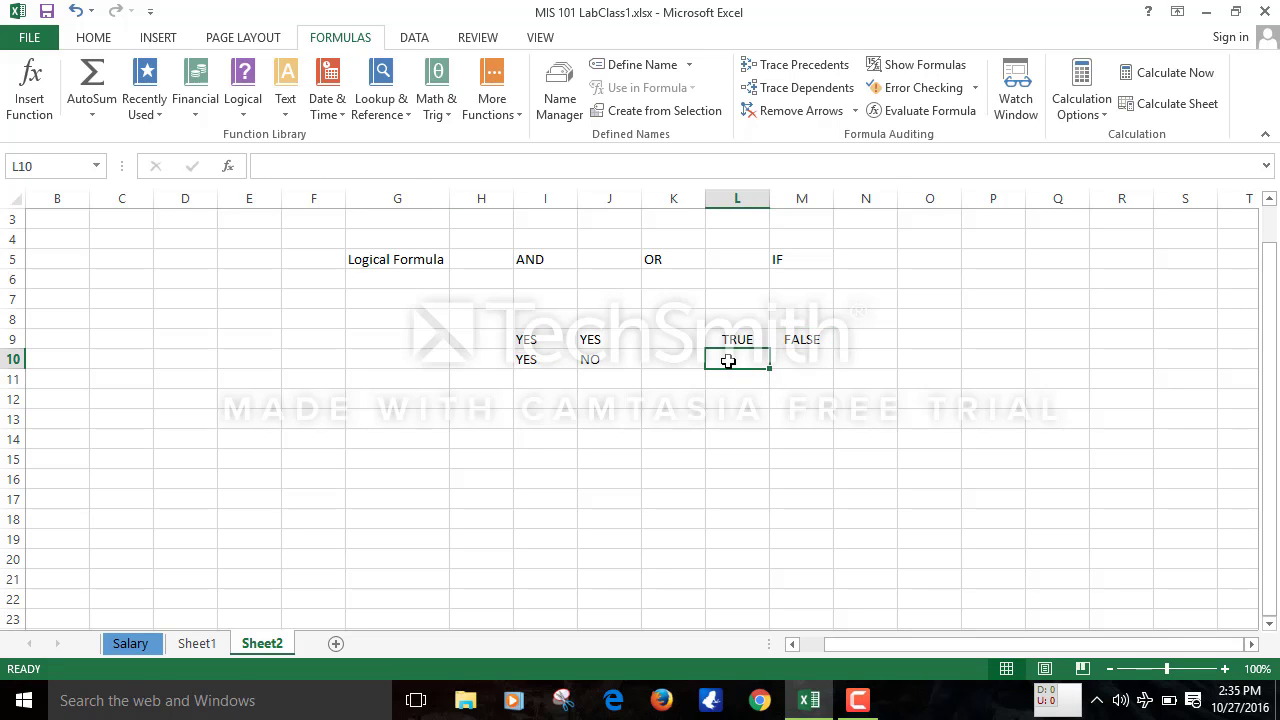
{"action": "type", "text": "=or"}
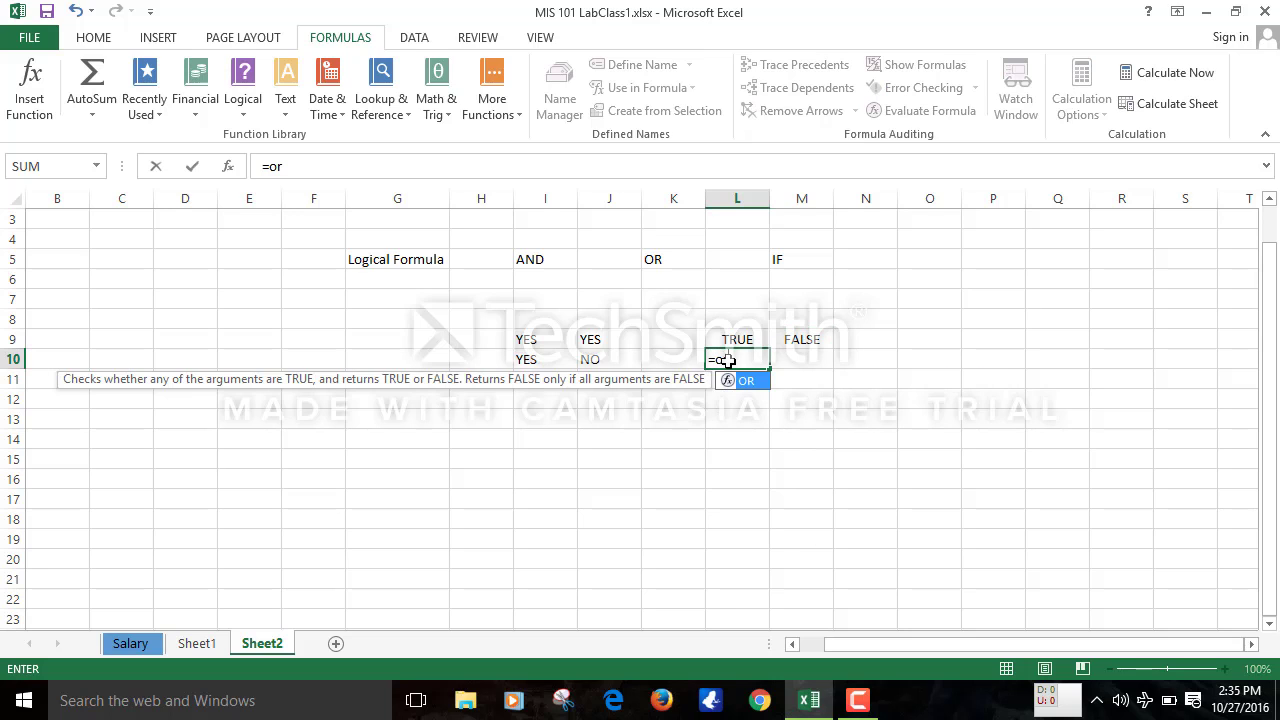
{"action": "key", "text": "Tab"}
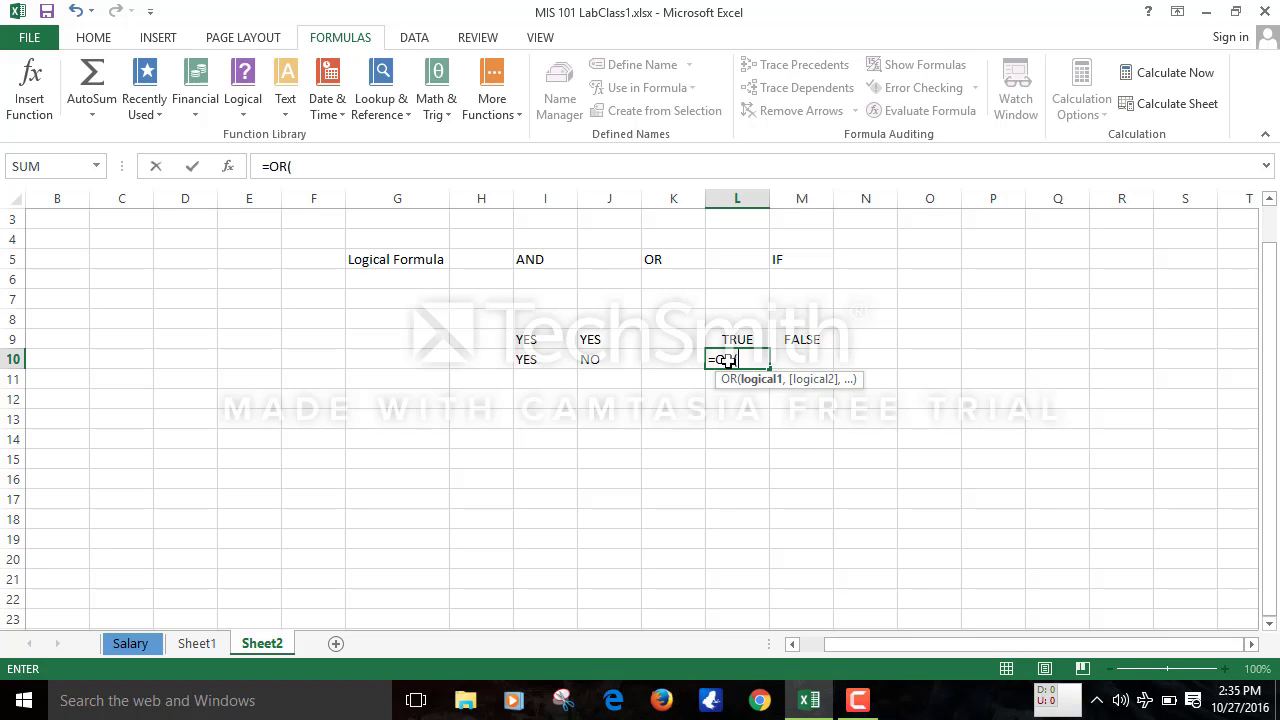
{"action": "left_click", "coordinate": [539, 361]}
{"action": "type", "text": "="}
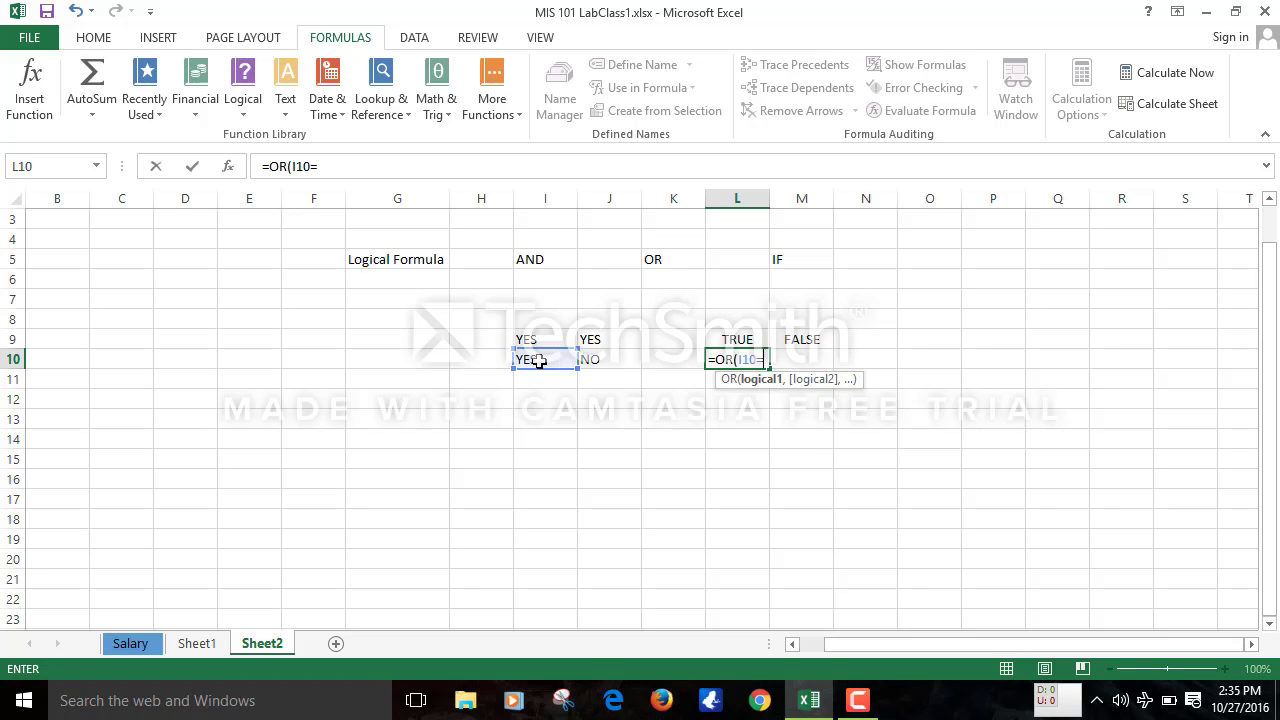
{"action": "type", "text": "\"YES\","}
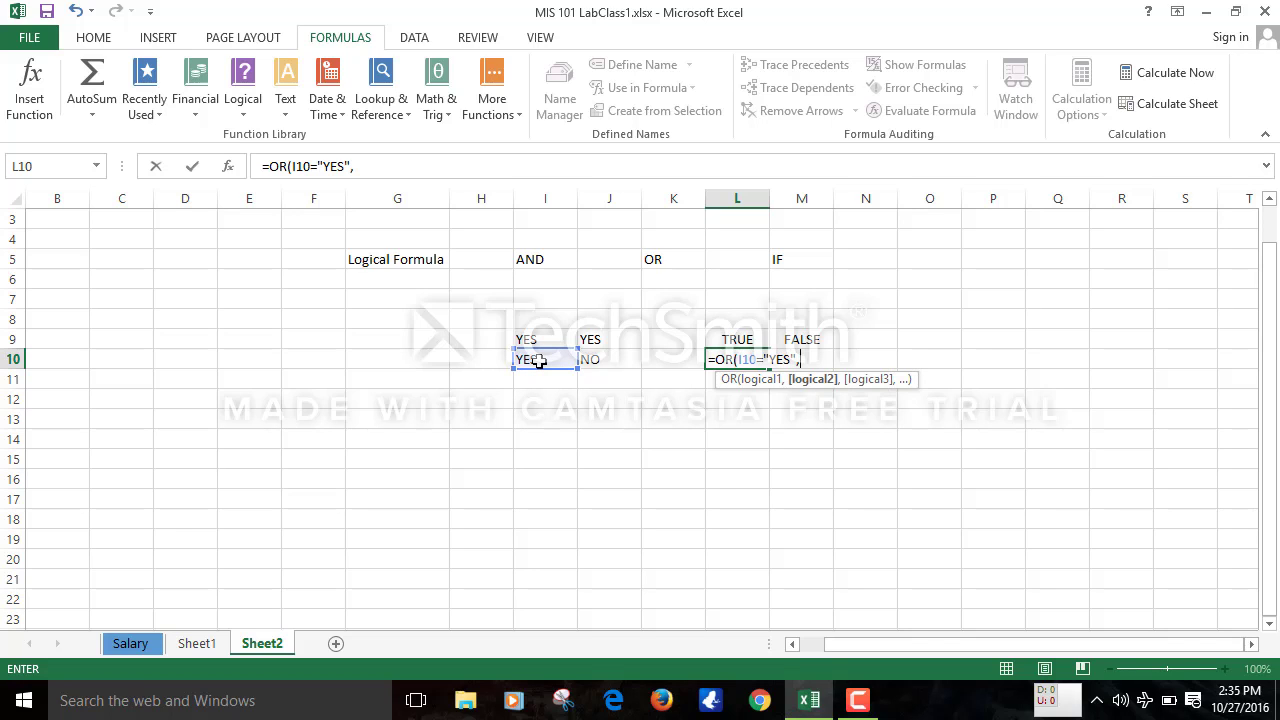
{"action": "left_click", "coordinate": [605, 356]}
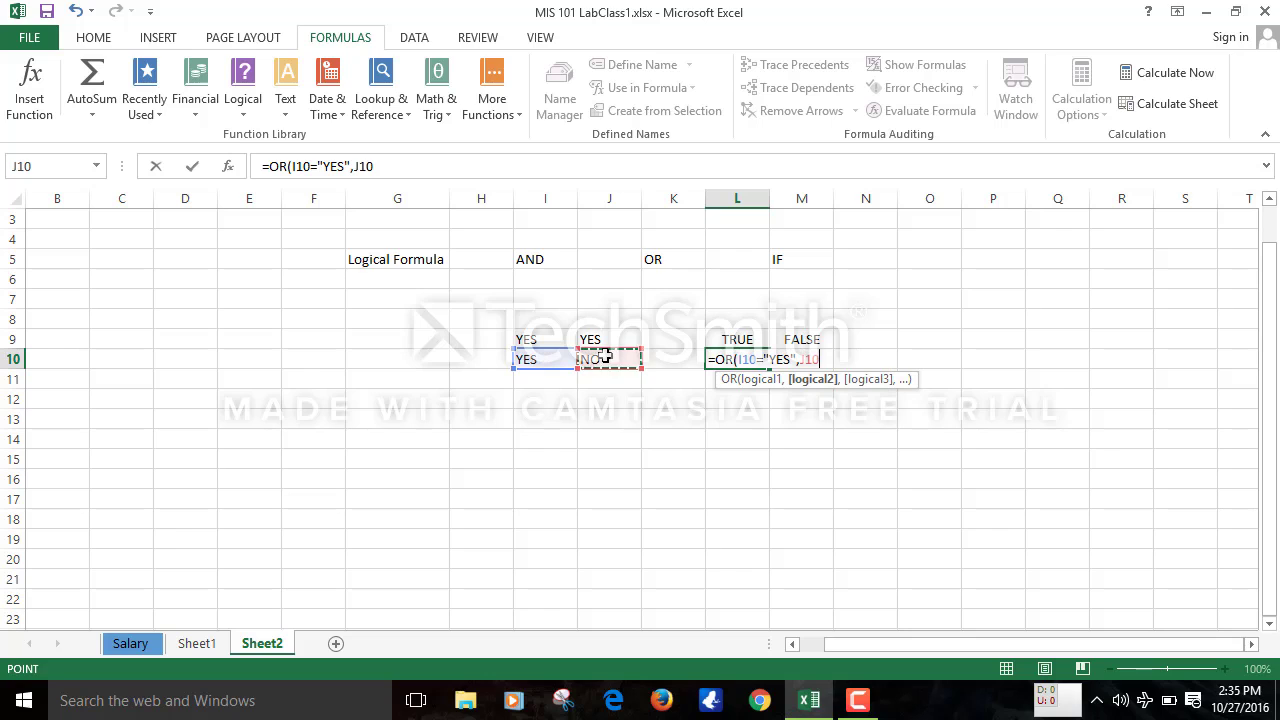
{"action": "type", "text": "=\"NO"}
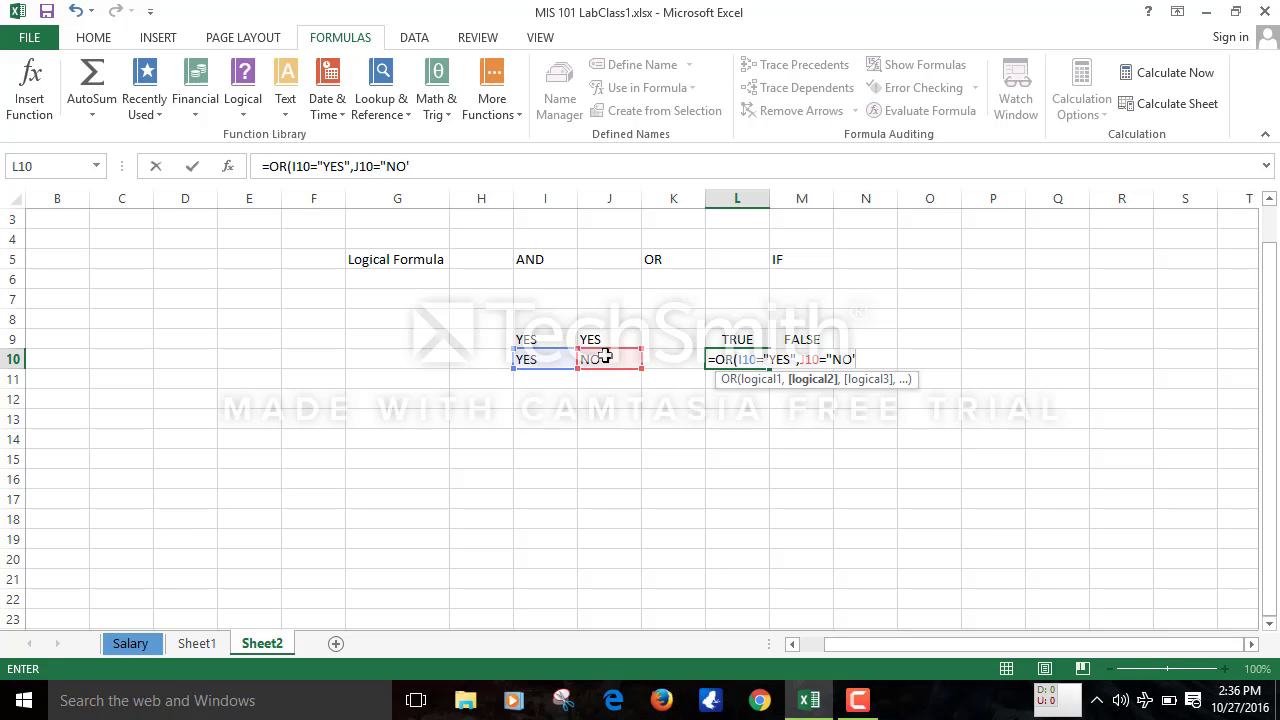
{"action": "type", "text": "\")"}
{"action": "key", "text": "Return"}
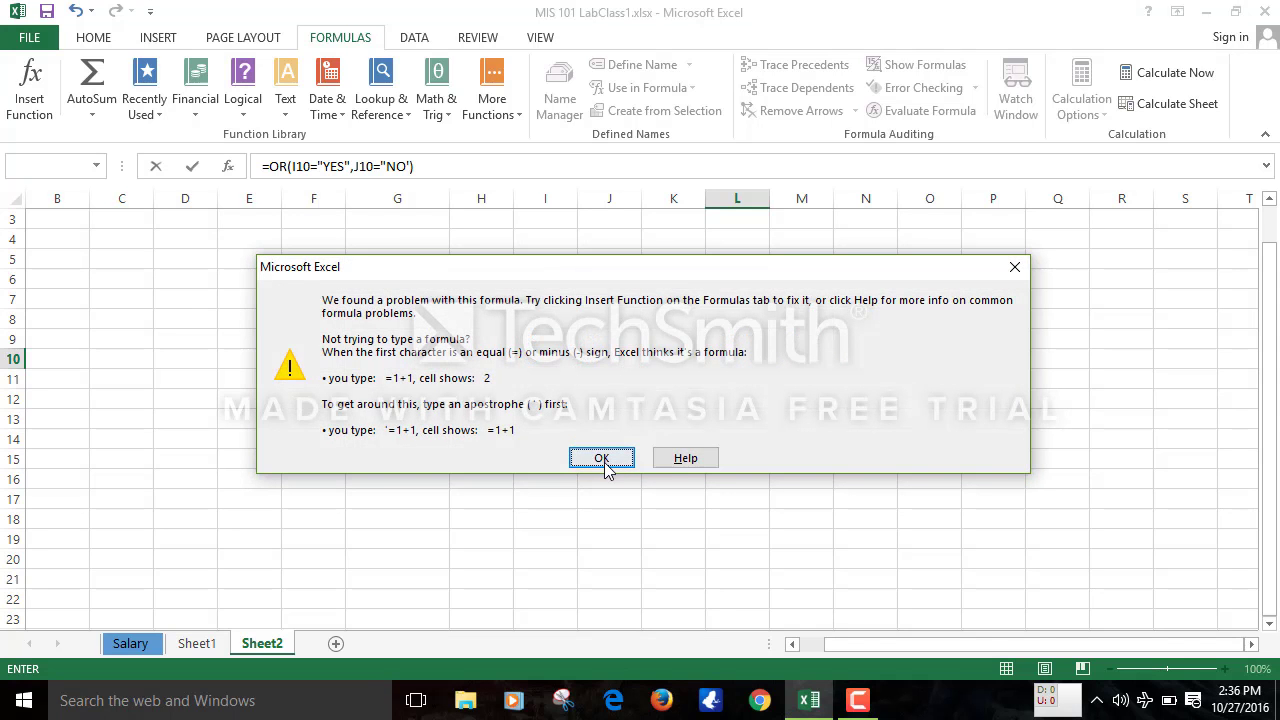
Correct the closing quotation mark after NO in L10 so the formula reads =OR(I10="YES",J10="NO")
{"action": "left_click", "coordinate": [603, 462]}
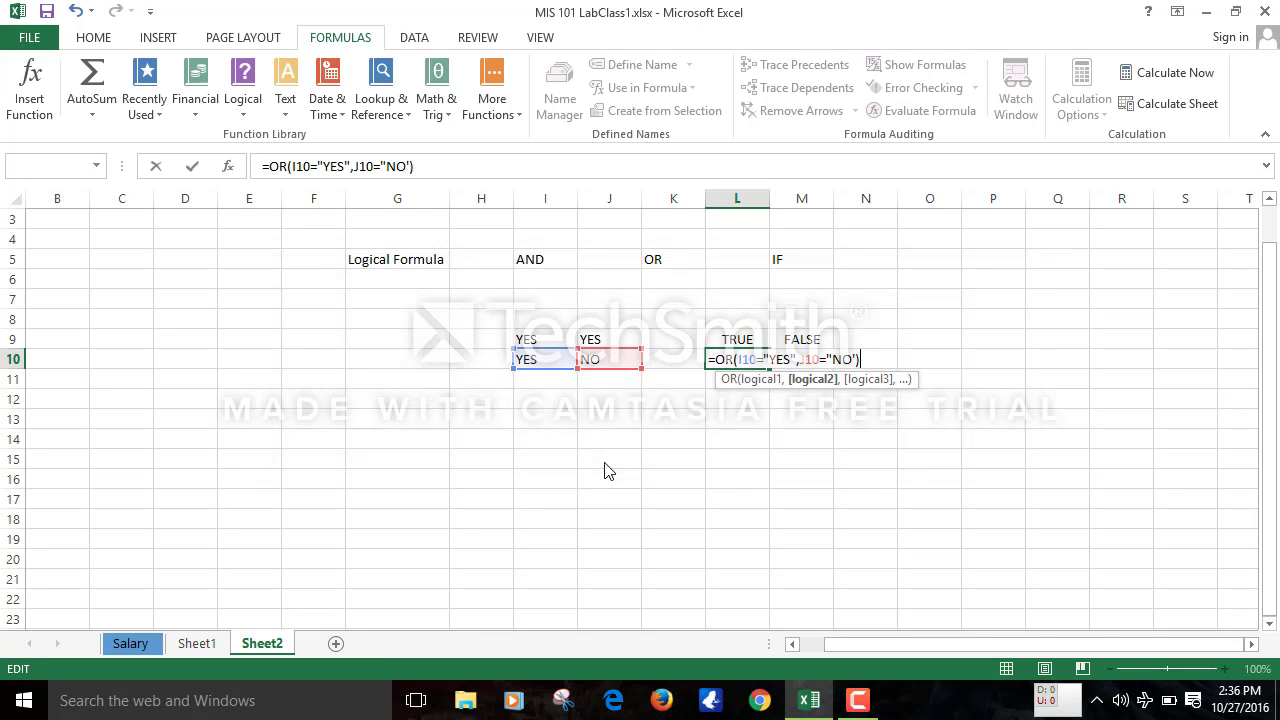
{"action": "left_click", "coordinate": [411, 165]}
{"action": "key", "text": "BackSpace"}
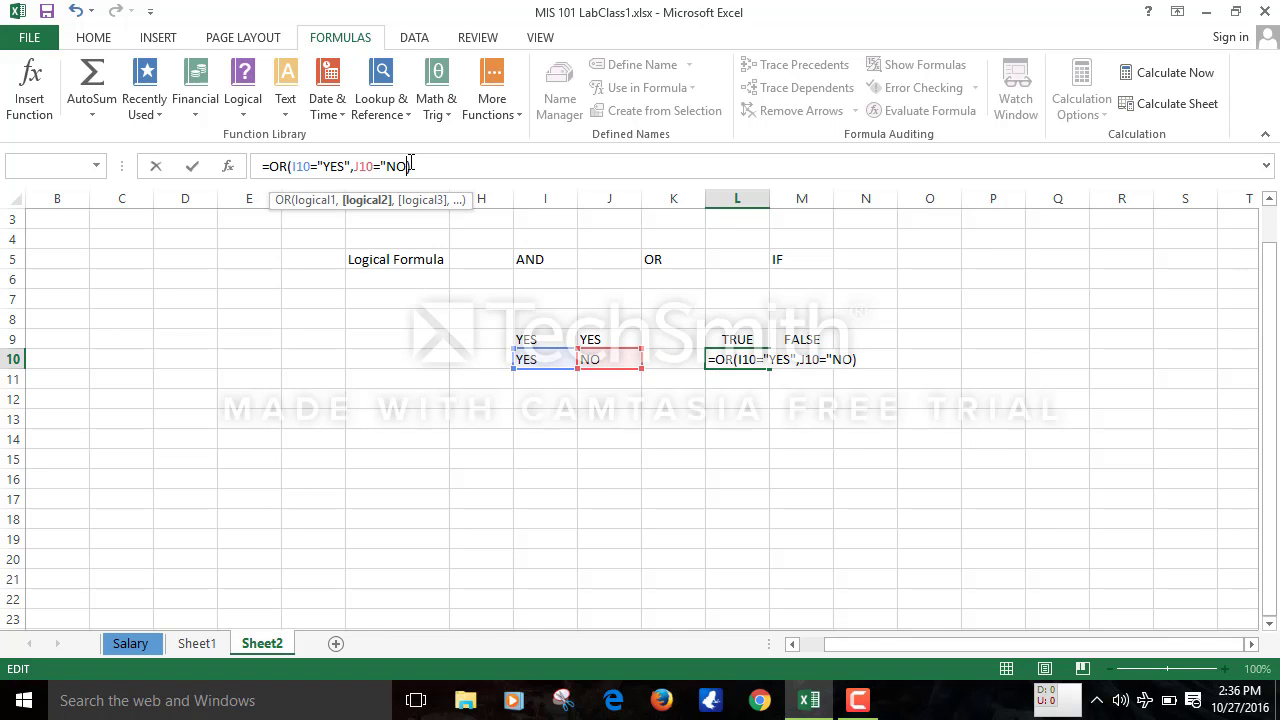
{"action": "type", "text": "\""}
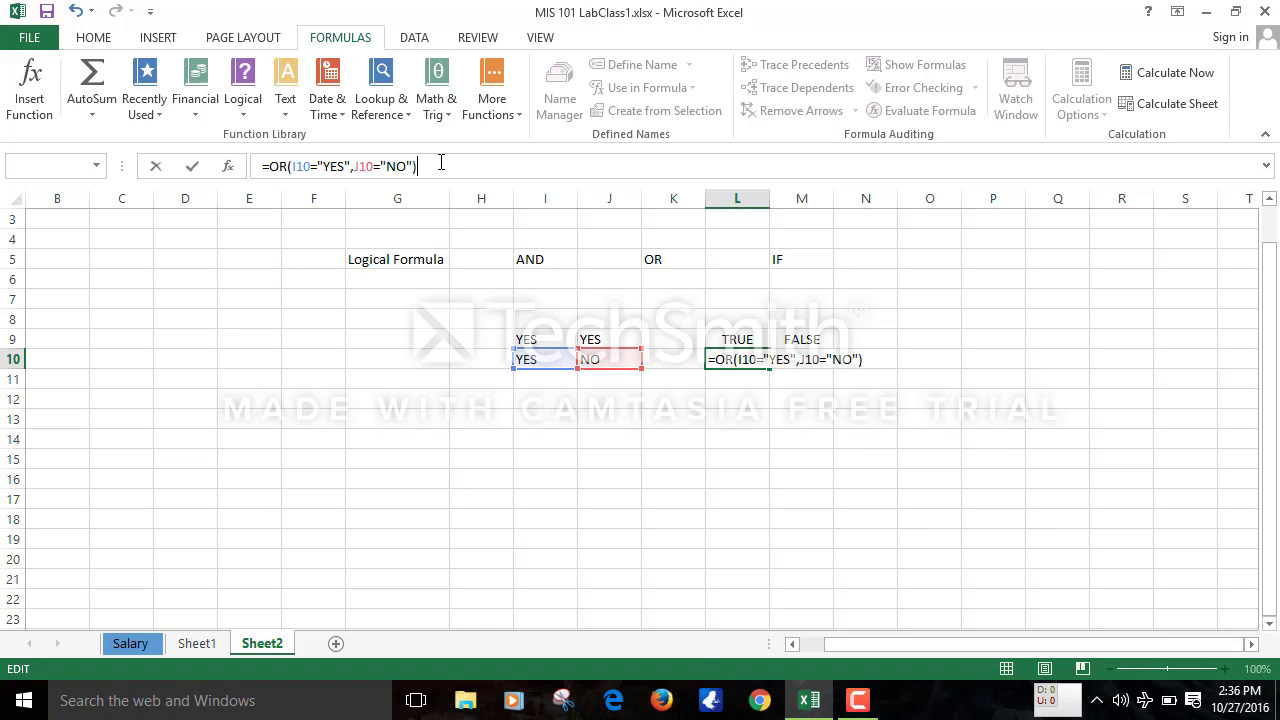
{"action": "key", "text": "Return"}
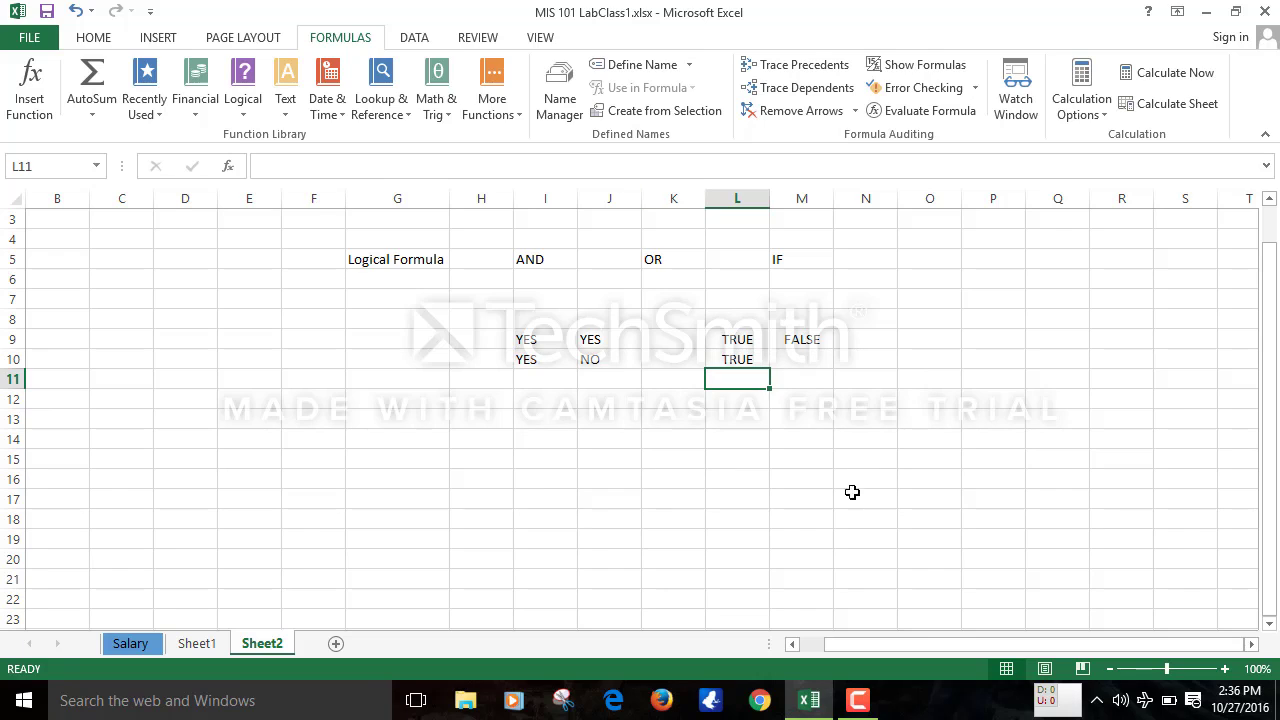
Change the second condition of L10's OR formula to test J10 against "YES"
{"action": "left_click", "coordinate": [737, 356]}
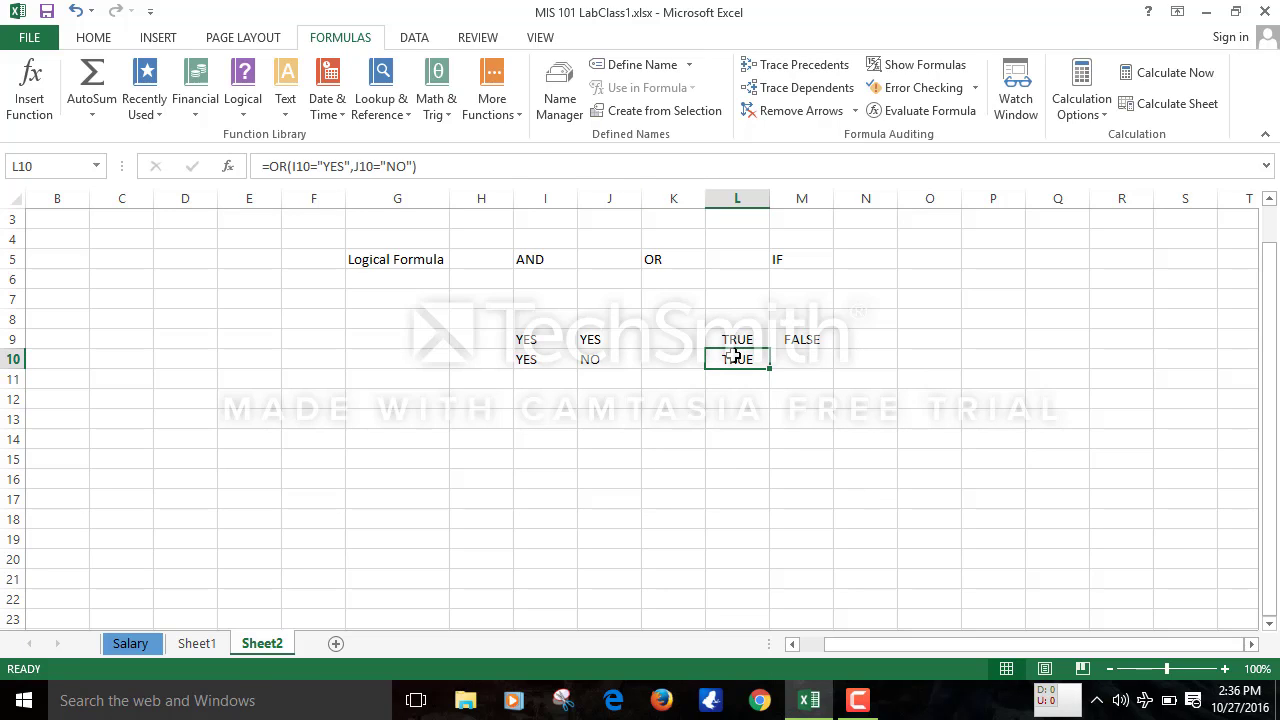
{"action": "left_click", "coordinate": [405, 171]}
{"action": "key", "text": "BackSpace"}
{"action": "key", "text": "BackSpace"}
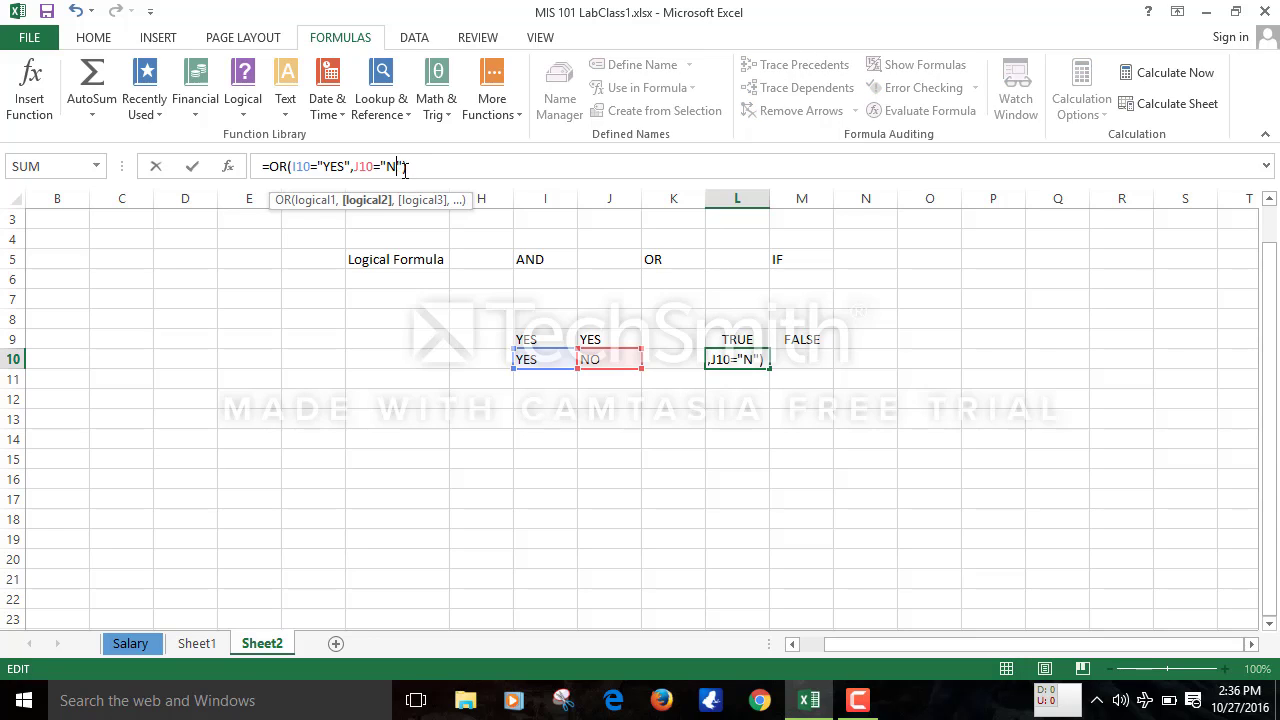
{"action": "type", "text": "YES"}
{"action": "left_click", "coordinate": [432, 170]}
{"action": "key", "text": "Return"}
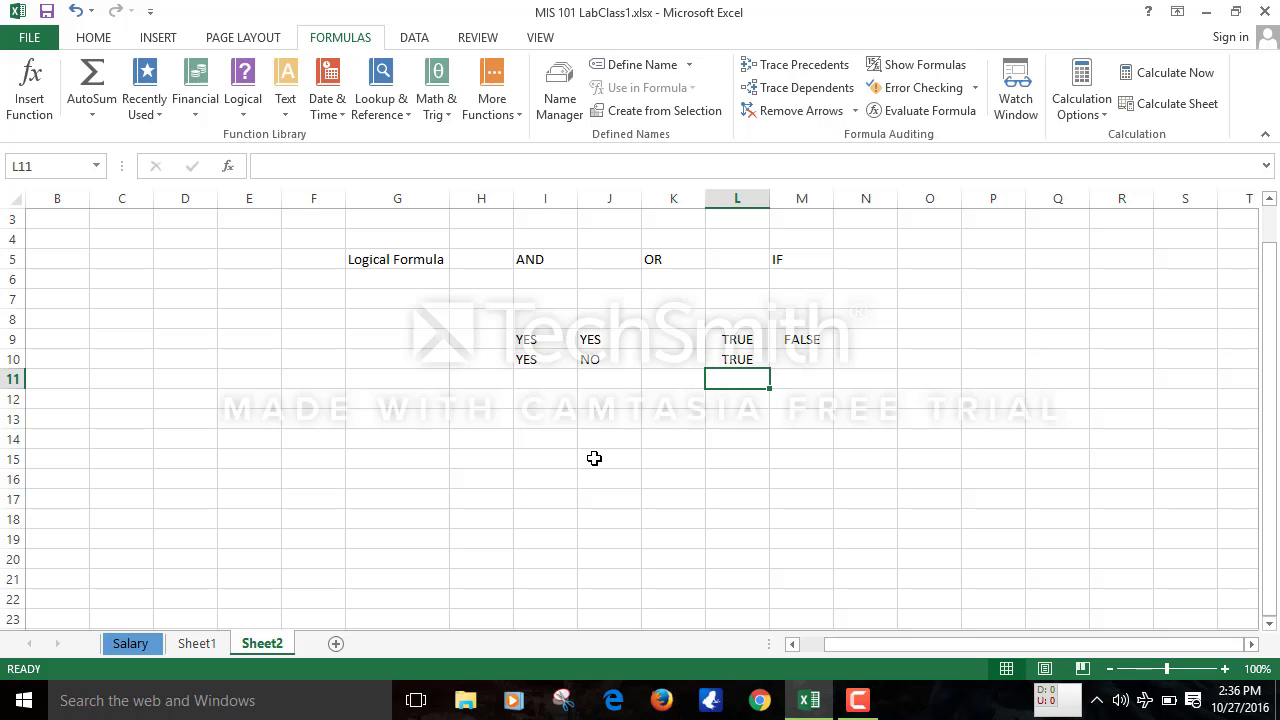
Begin an IF formula in H13 with the logical test I9="YES"
{"action": "left_click", "coordinate": [491, 416]}
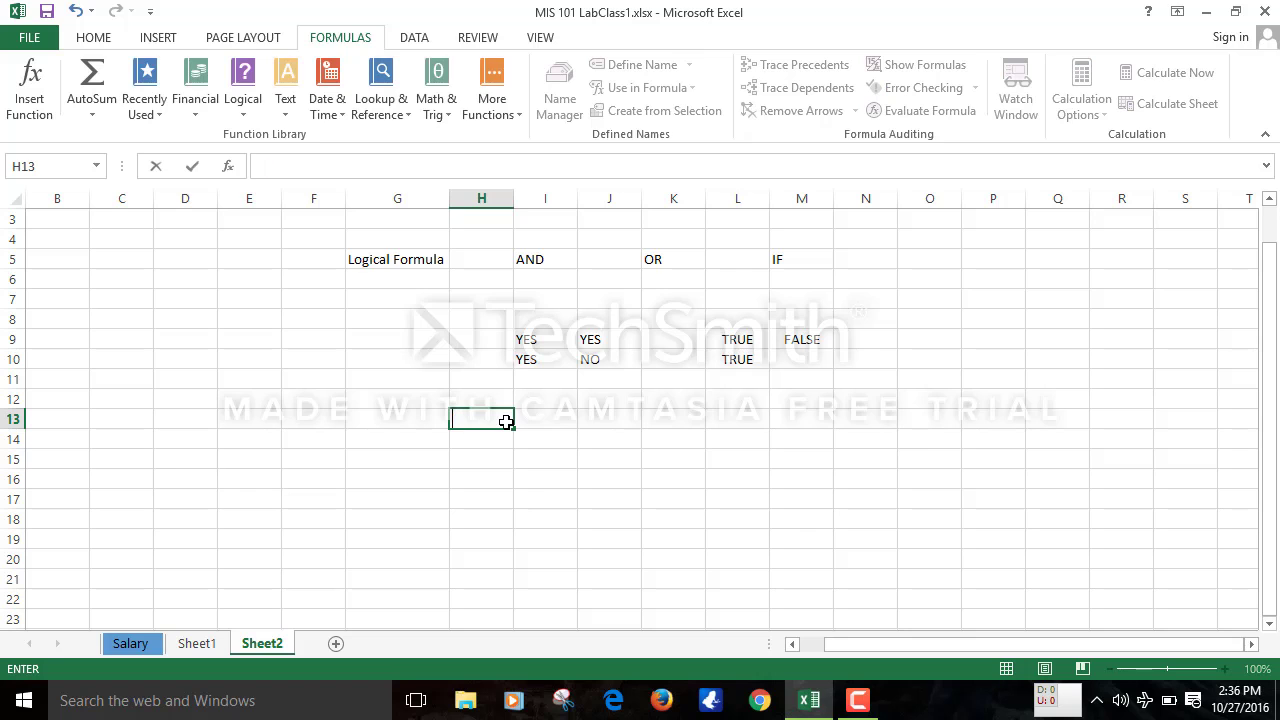
{"action": "type", "text": "=u"}
{"action": "key", "text": "BackSpace"}
{"action": "type", "text": "if"}
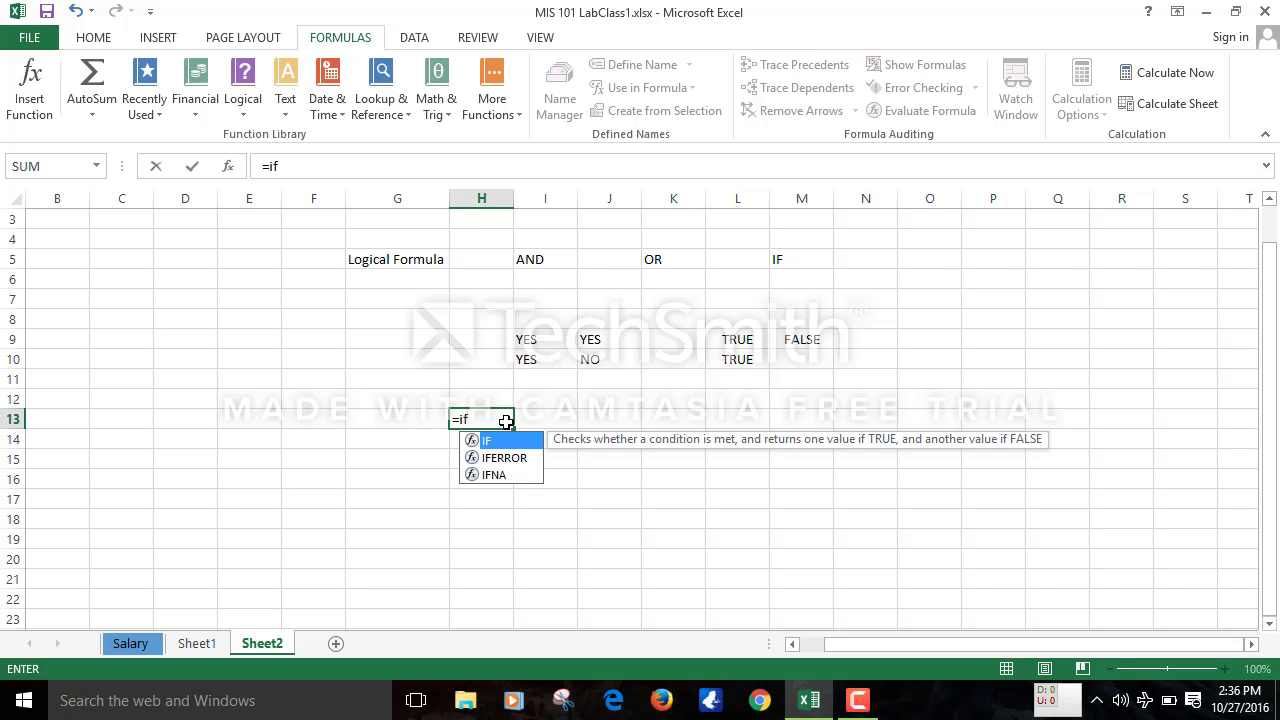
{"action": "key", "text": "Tab"}
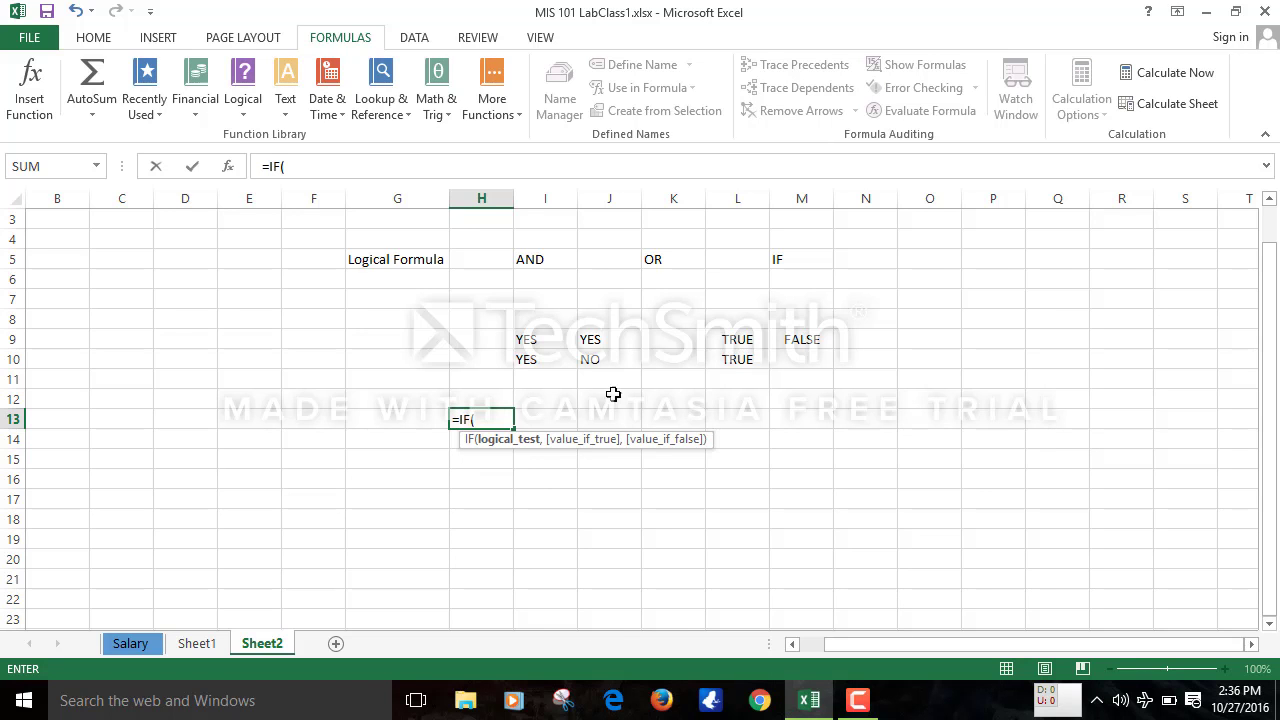
{"action": "left_click", "coordinate": [558, 339]}
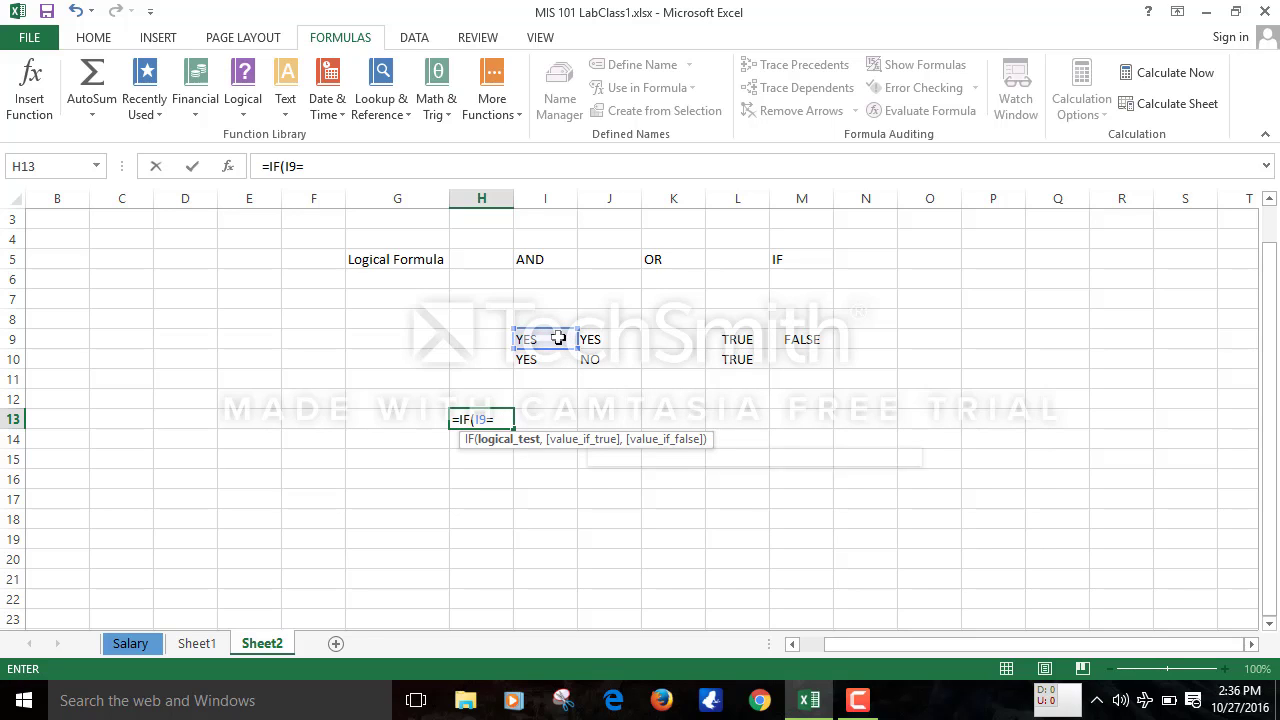
{"action": "type", "text": "=\""}
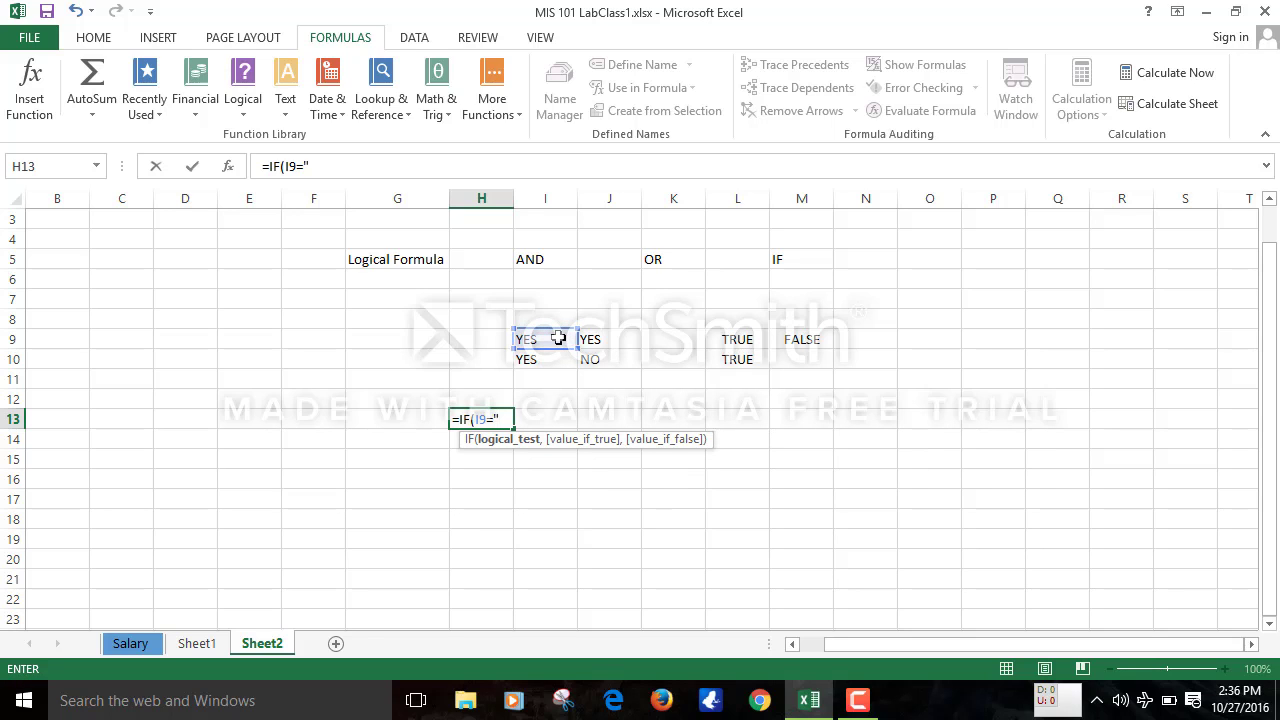
{"action": "type", "text": "YES\""}
{"action": "left_click", "coordinate": [558, 339]}
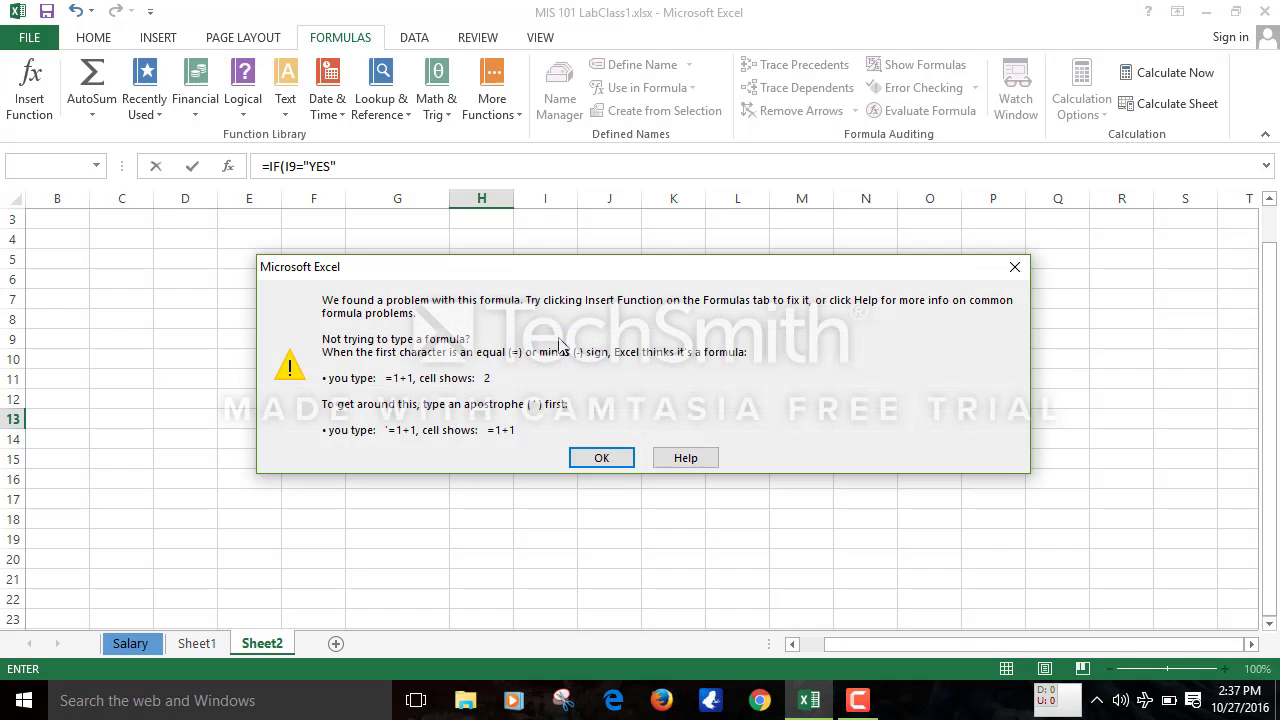
{"action": "left_click", "coordinate": [592, 457]}
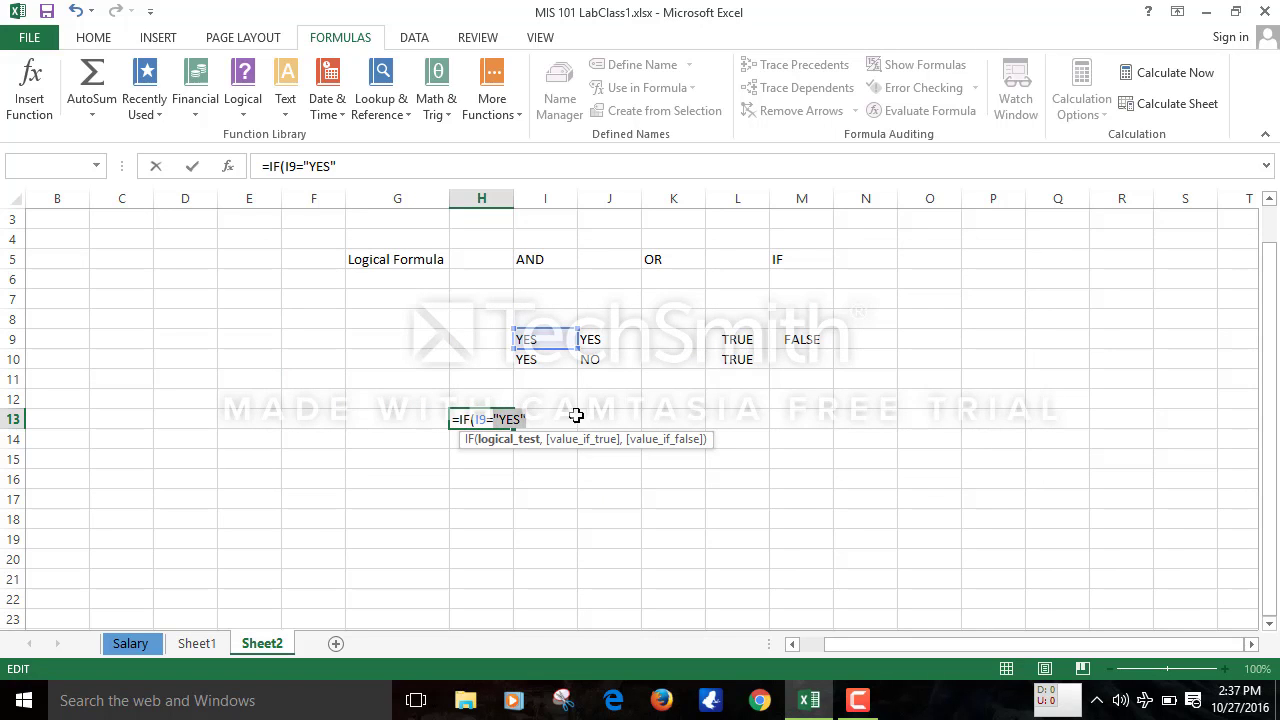
{"action": "key", "text": "End"}
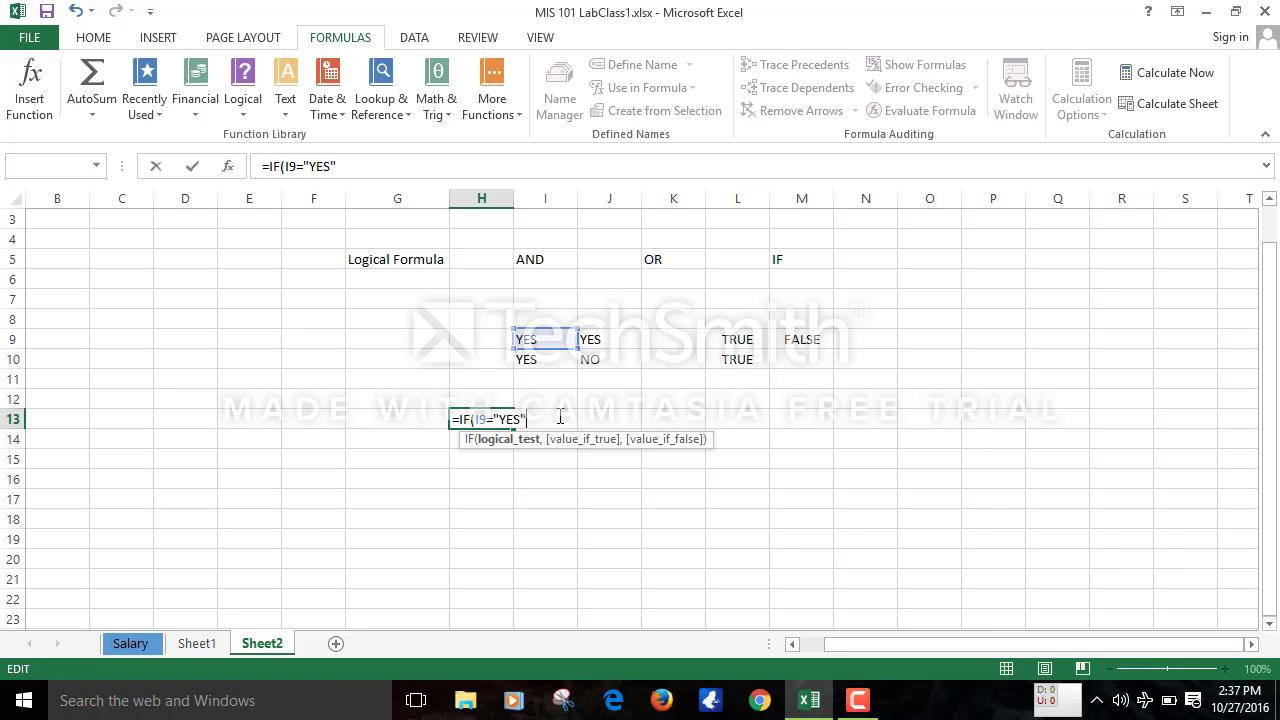
Complete H13's IF formula to return "Good Man" when the test is true and "Poor Man" when it is false
{"action": "type", "text": ","}
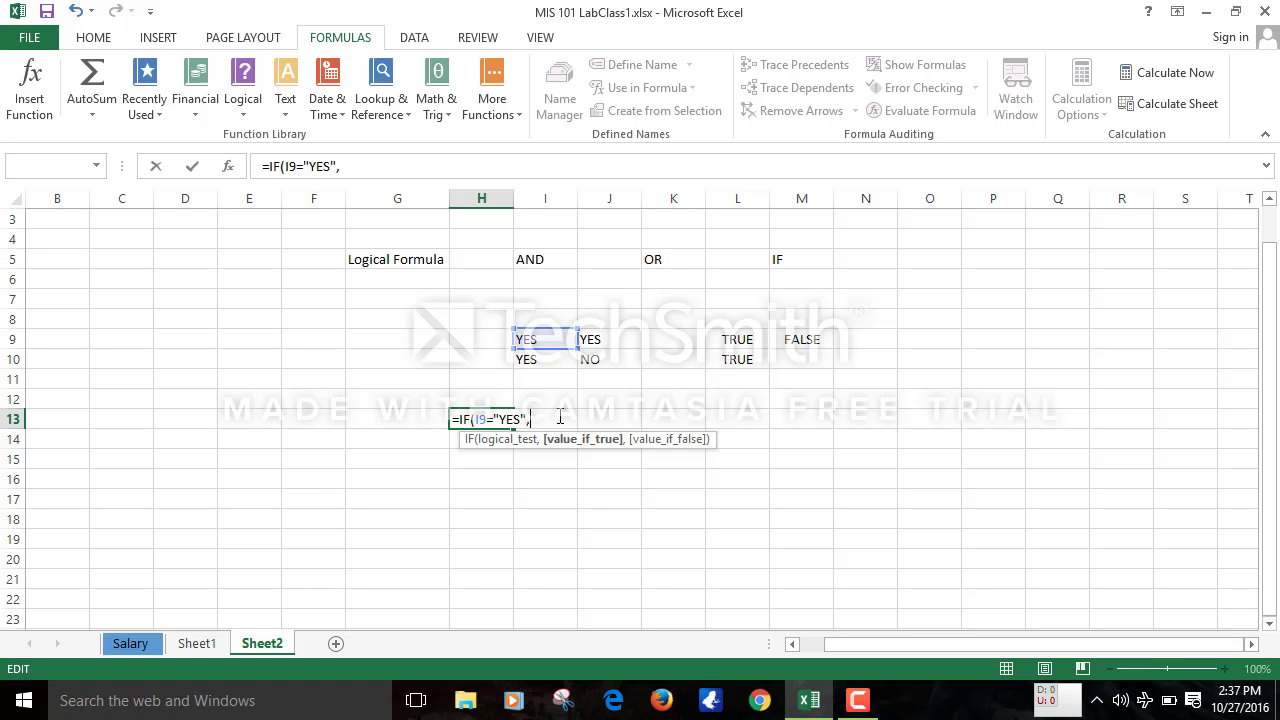
{"action": "type", "text": "\"Good Man"}
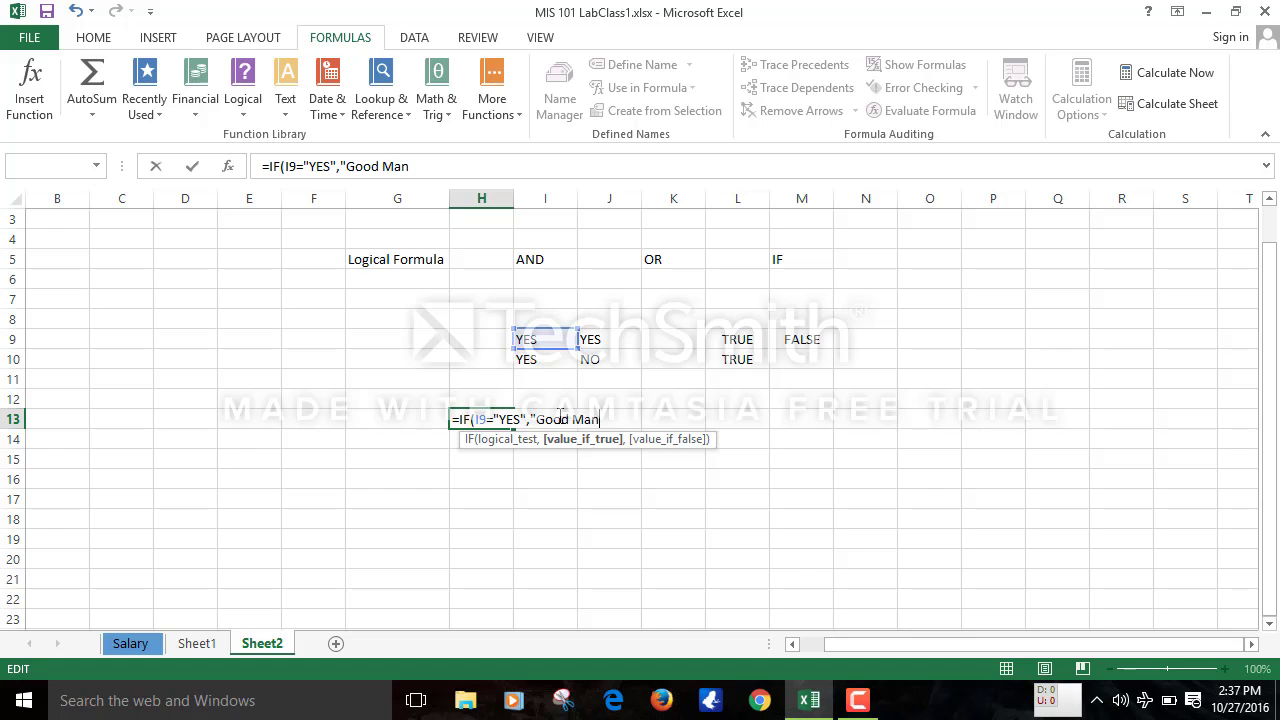
{"action": "type", "text": "\","}
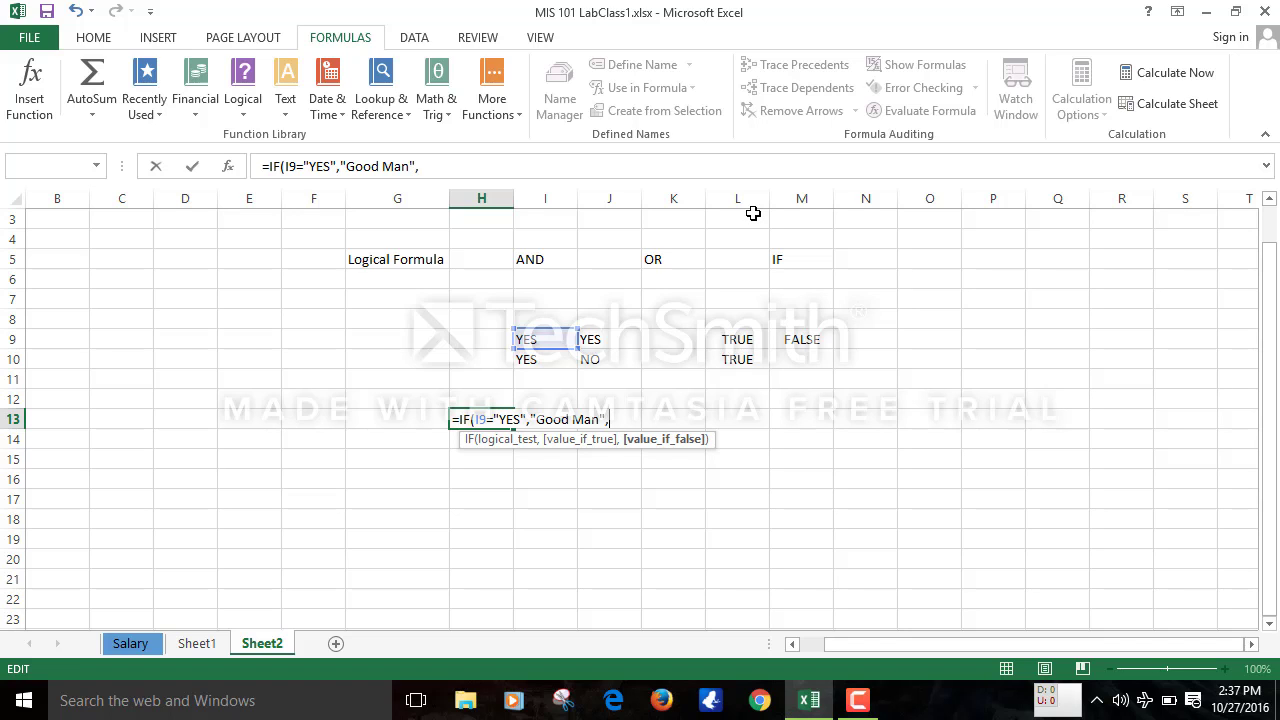
{"action": "type", "text": "\"Poor Man\")"}
{"action": "key", "text": "Return"}
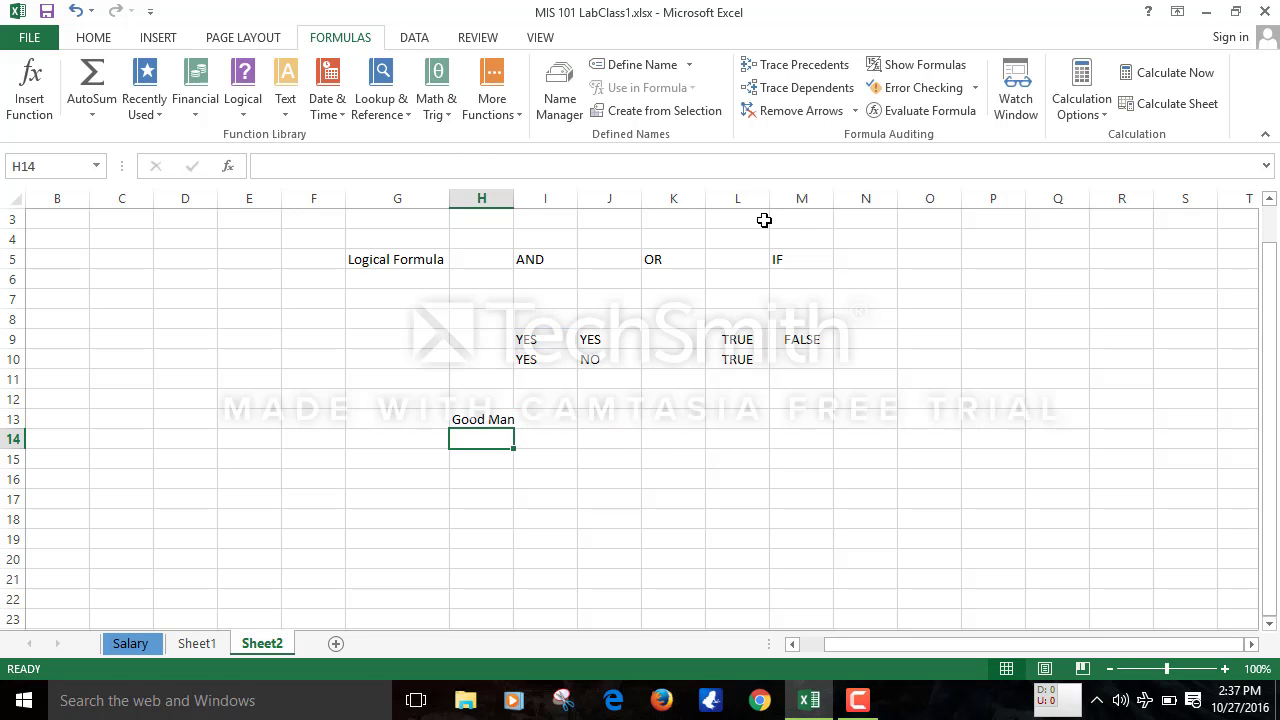
Review H13's IF formula and the cell its logical test points to
{"action": "left_click", "coordinate": [479, 420]}
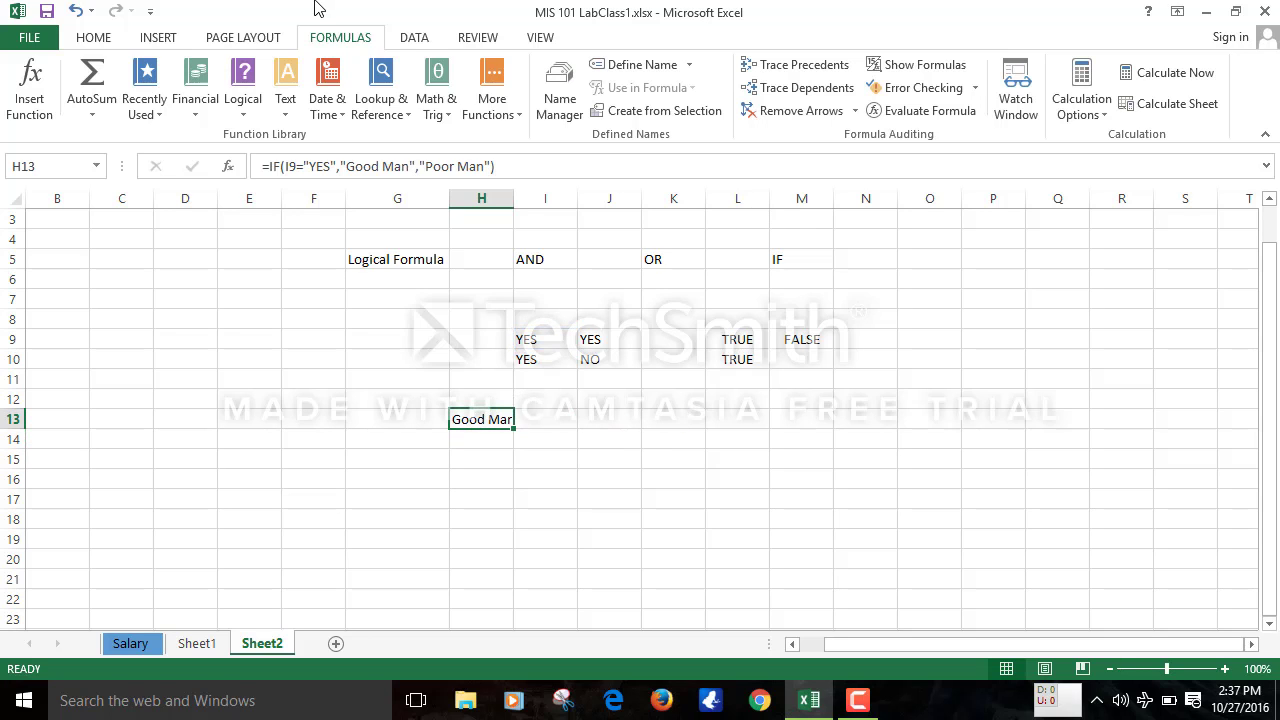
{"action": "left_click", "coordinate": [331, 166]}
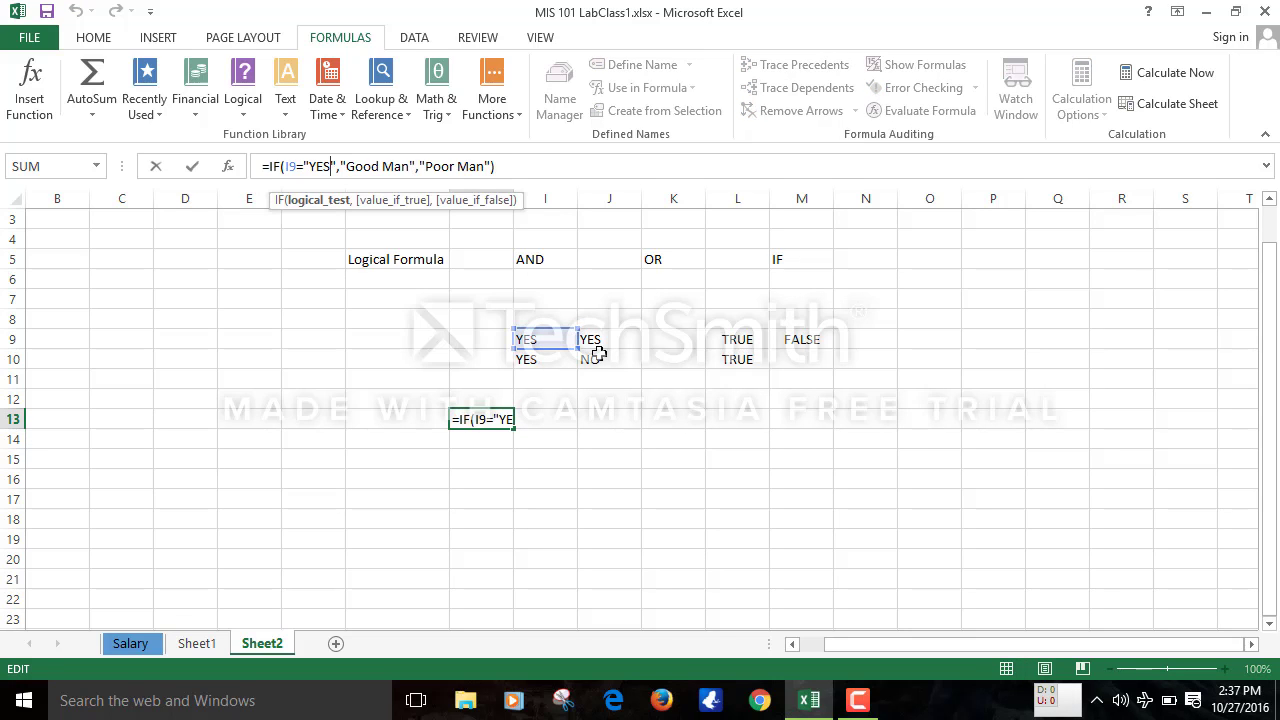
{"action": "key", "text": "ctrl+Return"}
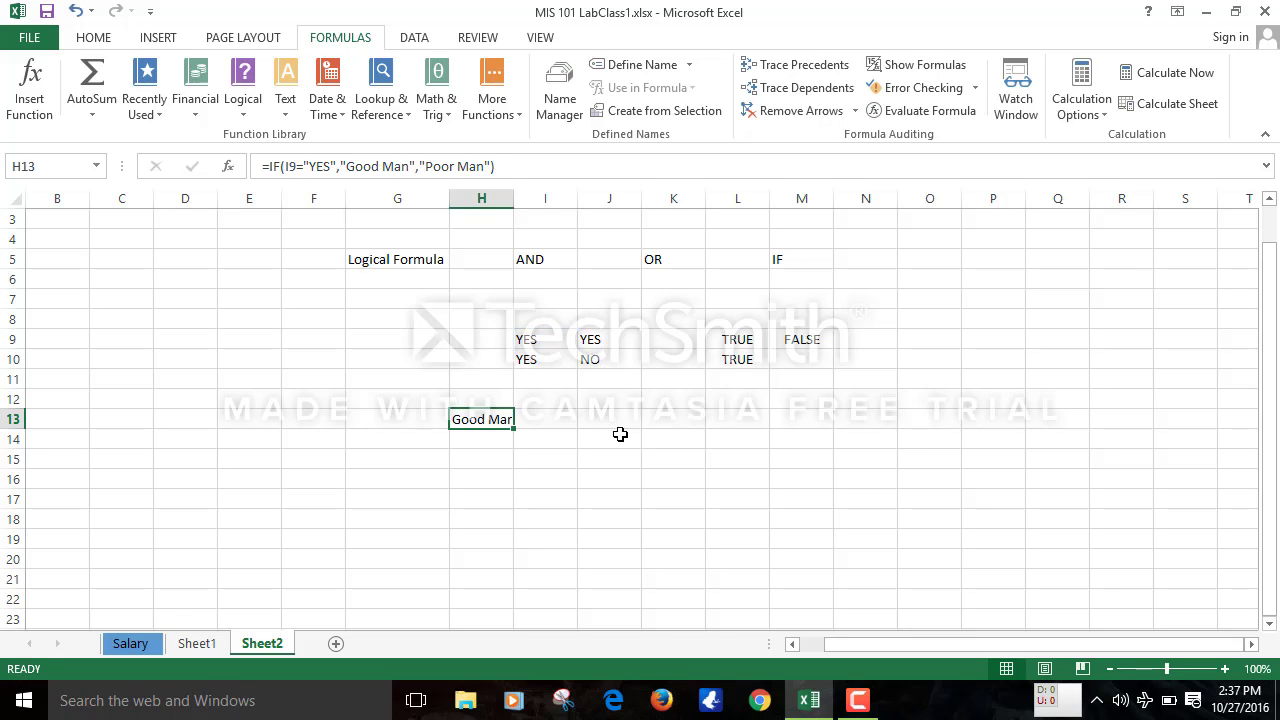
Replace the entry in I9 with No and check the IF result in H13
{"action": "left_click", "coordinate": [557, 345]}
{"action": "type", "text": "No"}
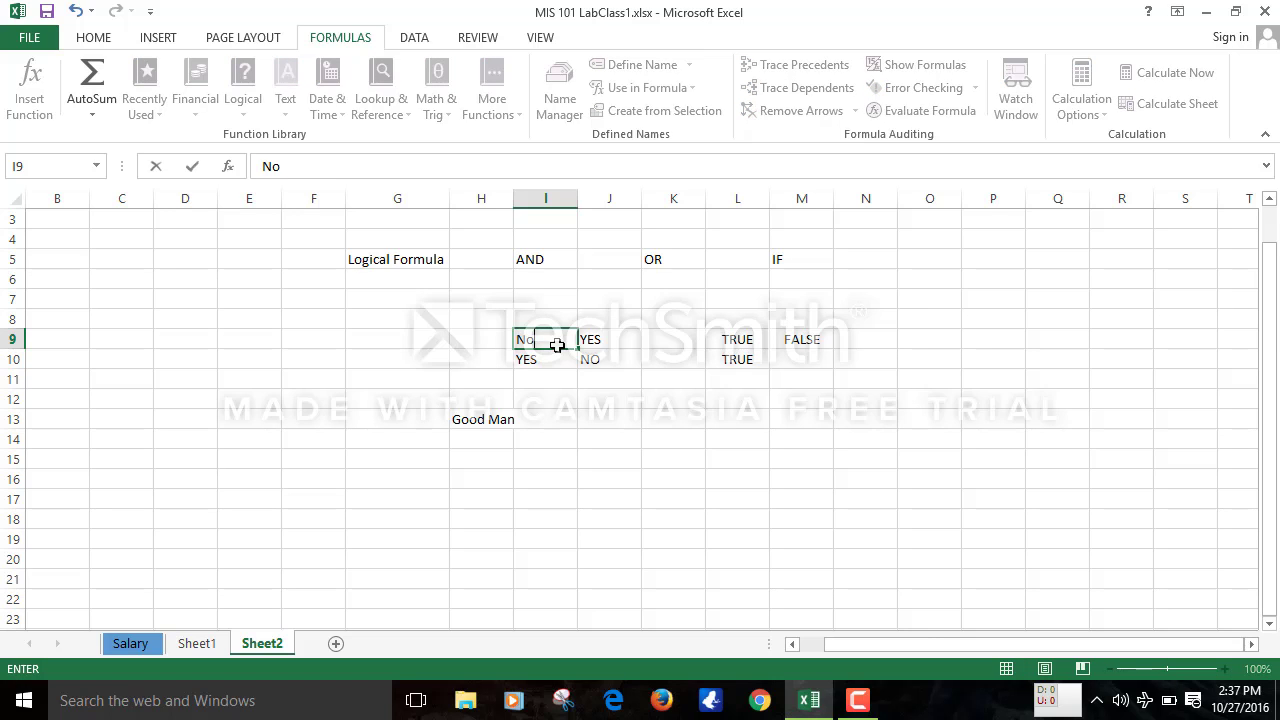
{"action": "key", "text": "Return"}
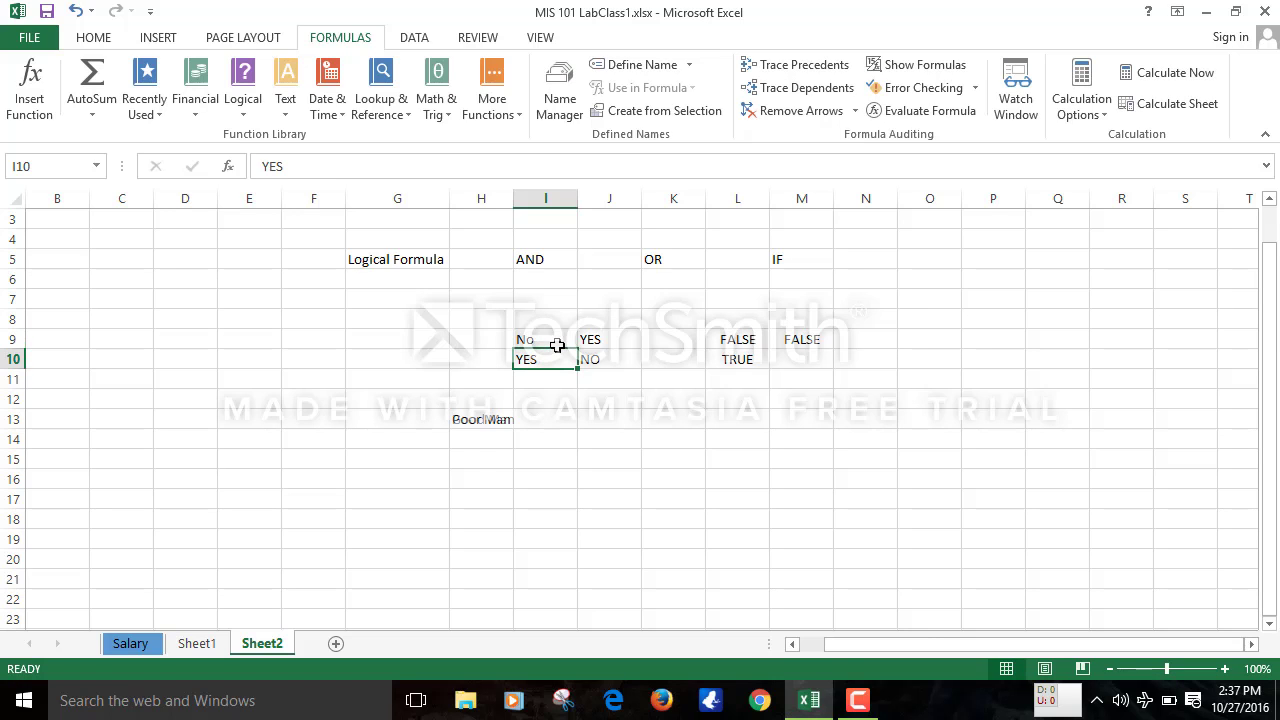
{"action": "left_click", "coordinate": [482, 418]}
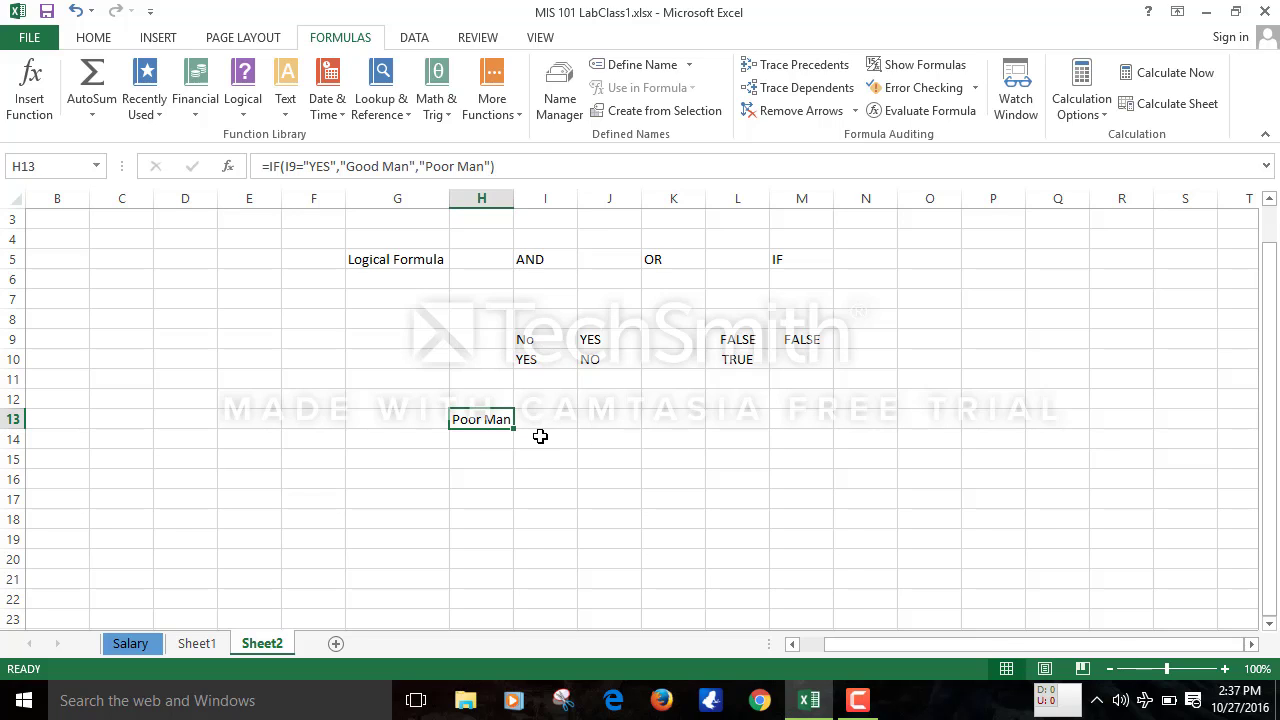
Begin an IF formula in cell I15
{"action": "left_click", "coordinate": [600, 421]}
{"action": "left_click", "coordinate": [531, 467]}
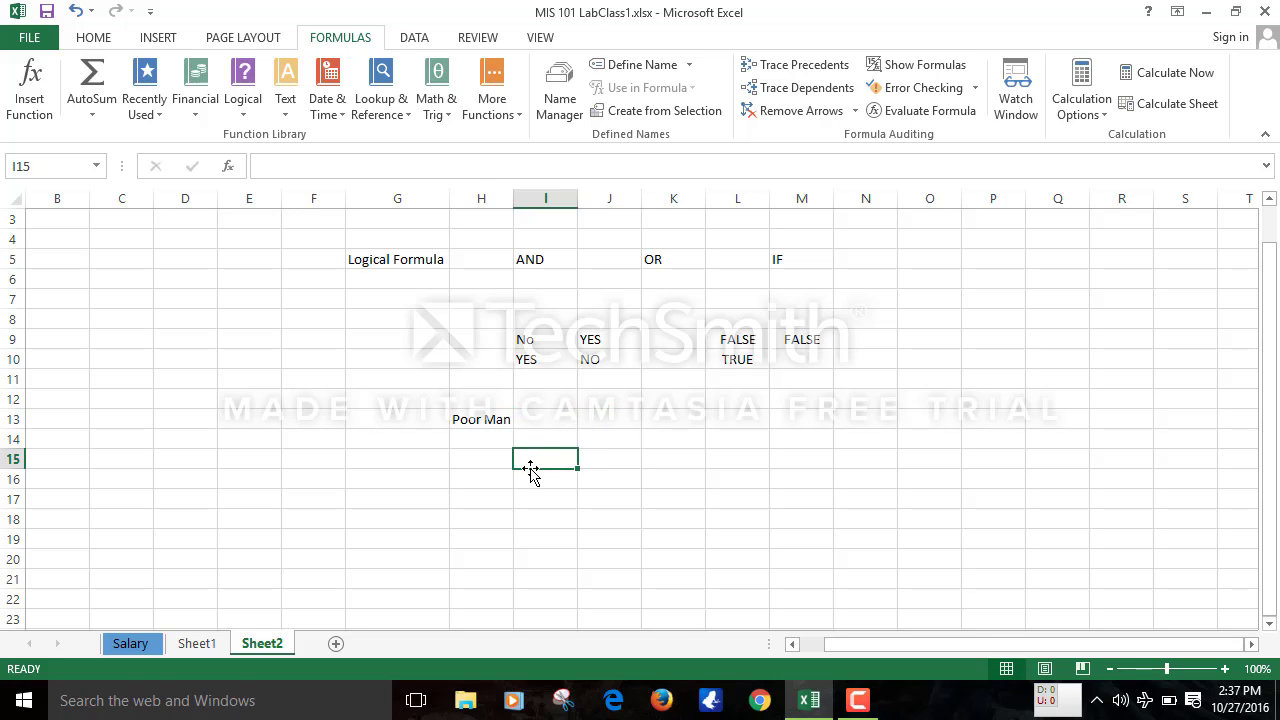
{"action": "type", "text": "=if"}
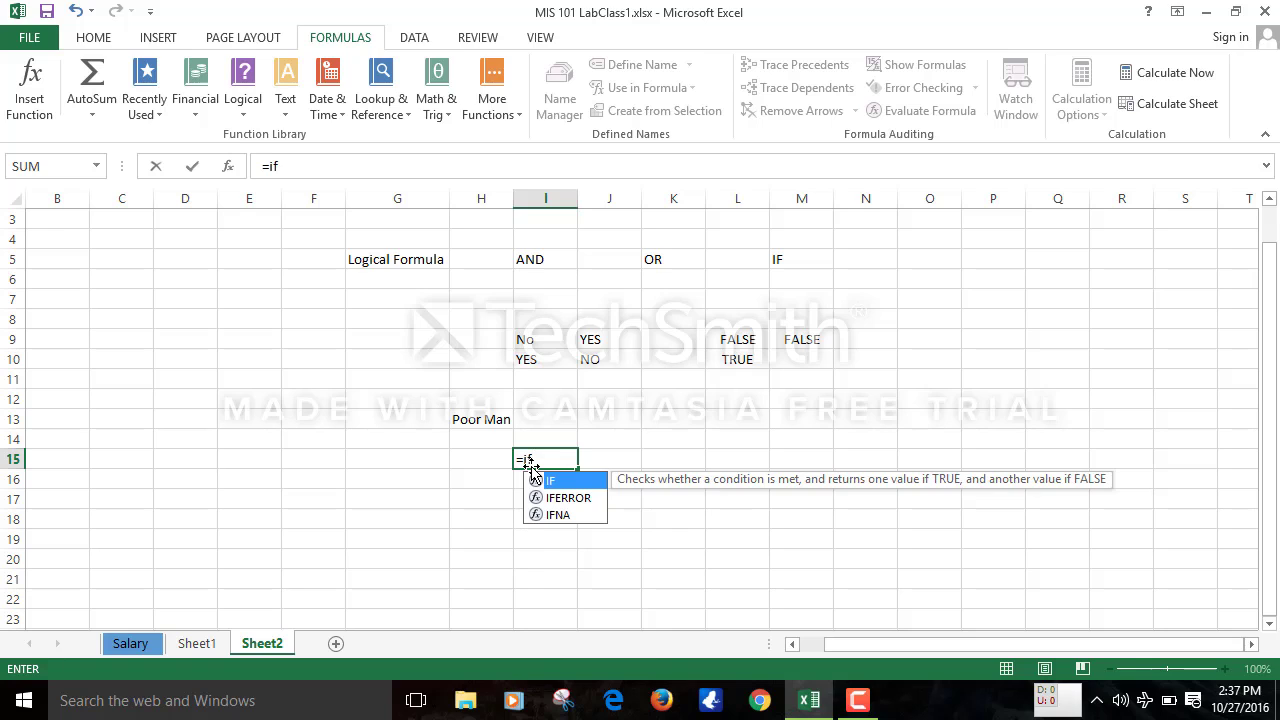
{"action": "key", "text": "Tab"}
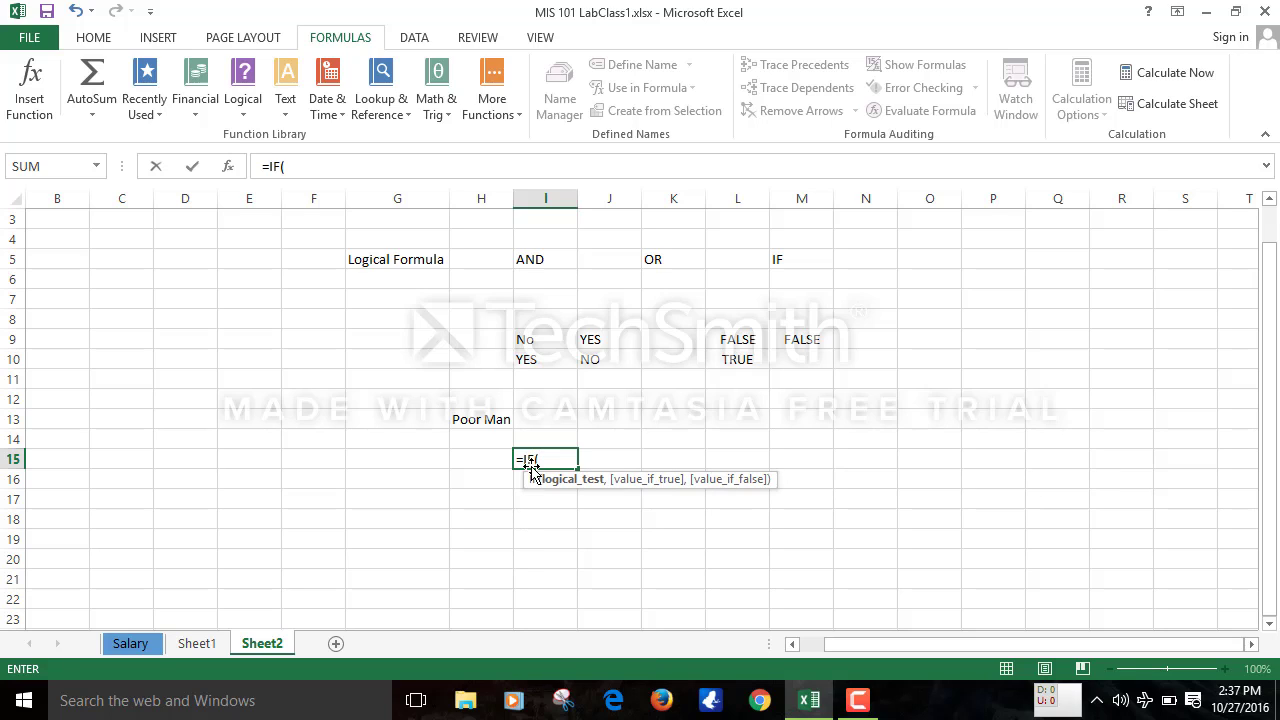
{"action": "left_click", "coordinate": [535, 344]}
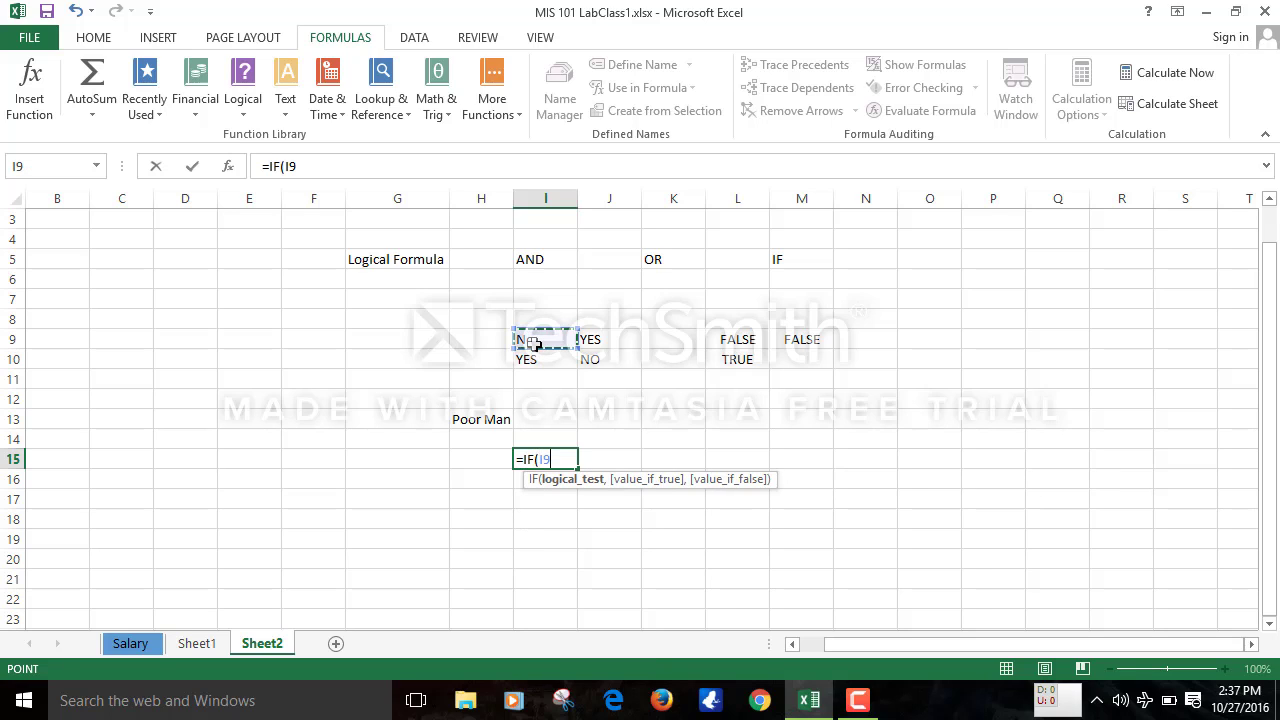
{"action": "type", "text": "=\"Yes"}
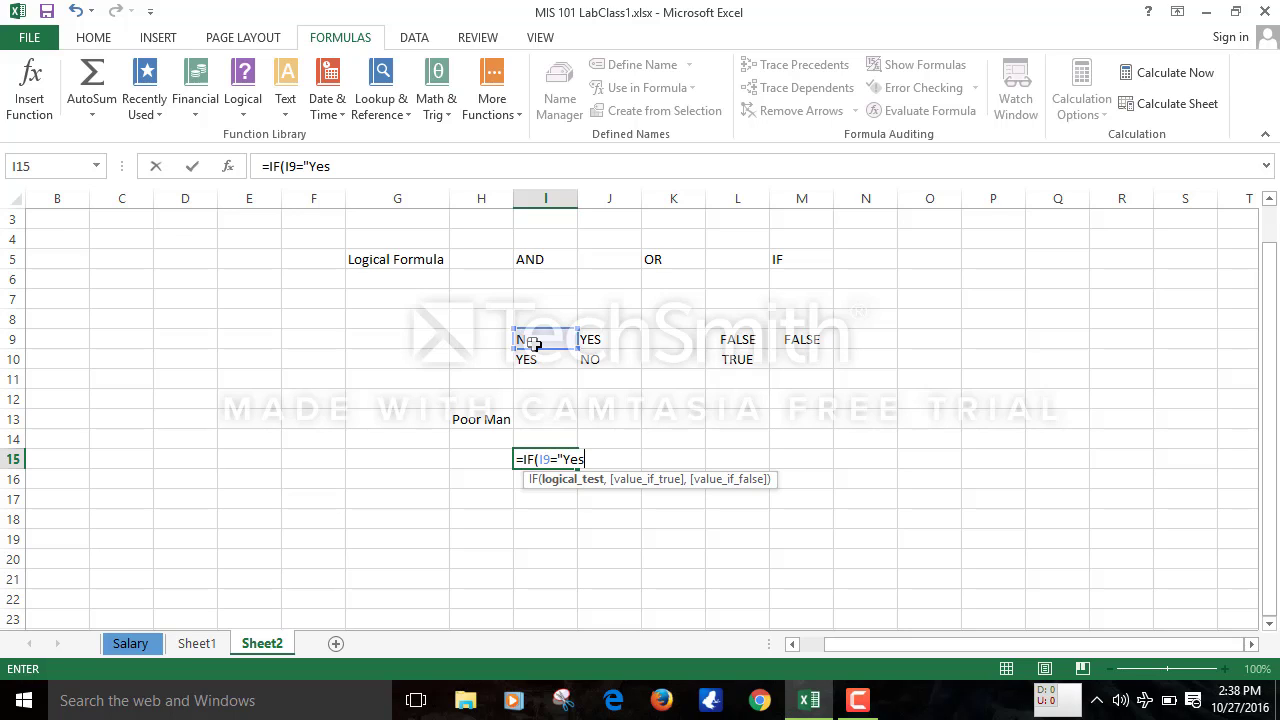
{"action": "type", "text": "\""}
{"action": "key", "text": "BackSpace"}
{"action": "key", "text": "BackSpace"}
{"action": "key", "text": "BackSpace"}
{"action": "key", "text": "BackSpace"}
{"action": "key", "text": "BackSpace"}
{"action": "key", "text": "BackSpace"}
{"action": "key", "text": "BackSpace"}
{"action": "key", "text": "BackSpace"}
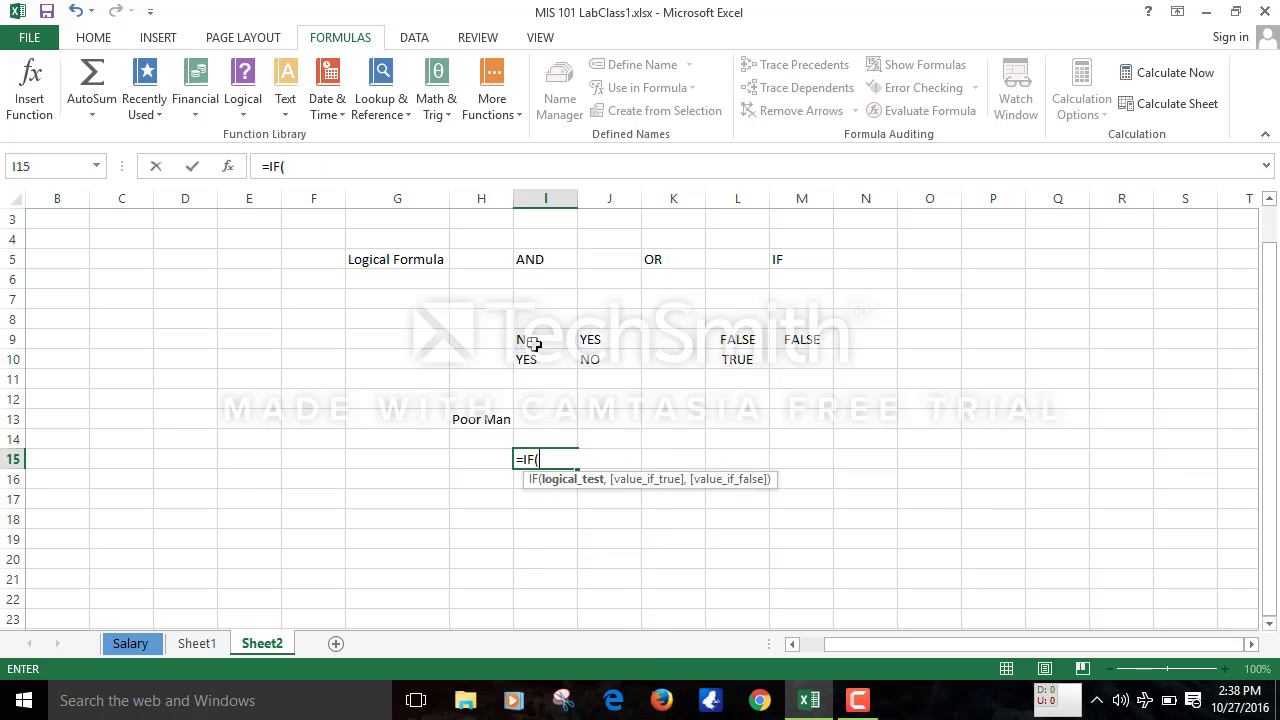
Nest an AND function as the logical test of I15's IF formula, with I9="Yes" as its first condition
{"action": "type", "text": "and"}
{"action": "key", "text": "Tab"}
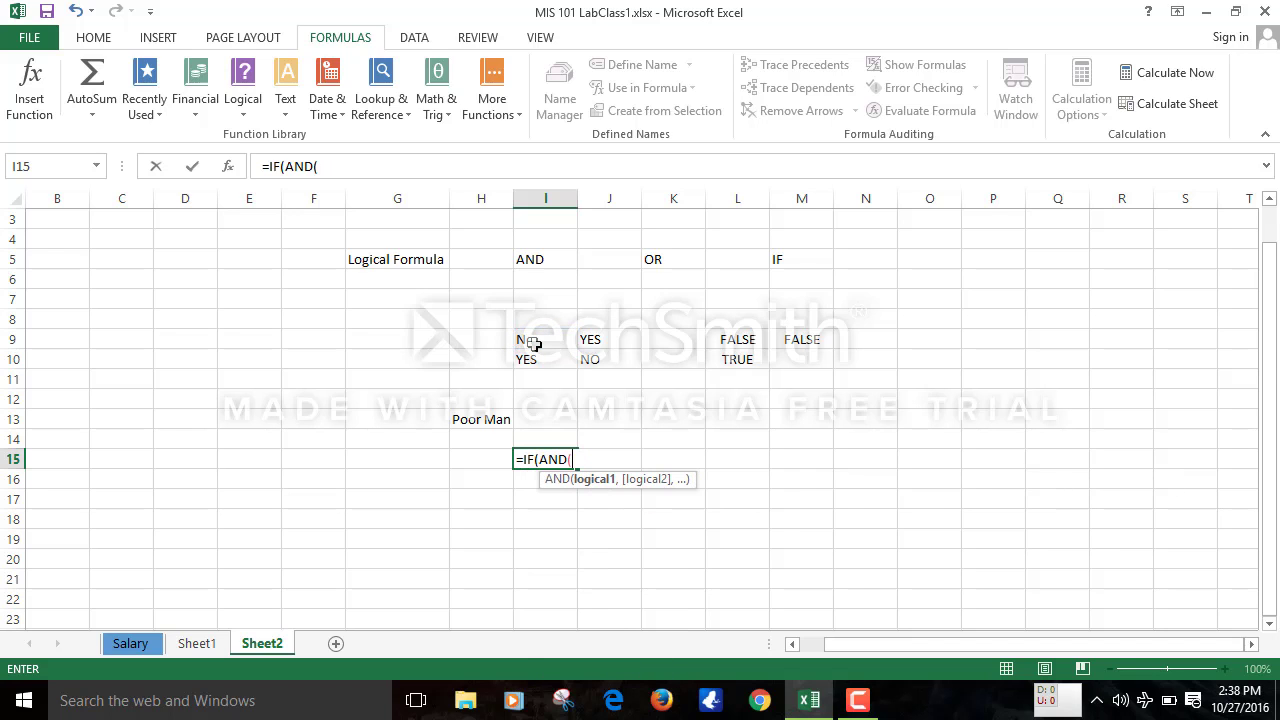
{"action": "left_click", "coordinate": [537, 339]}
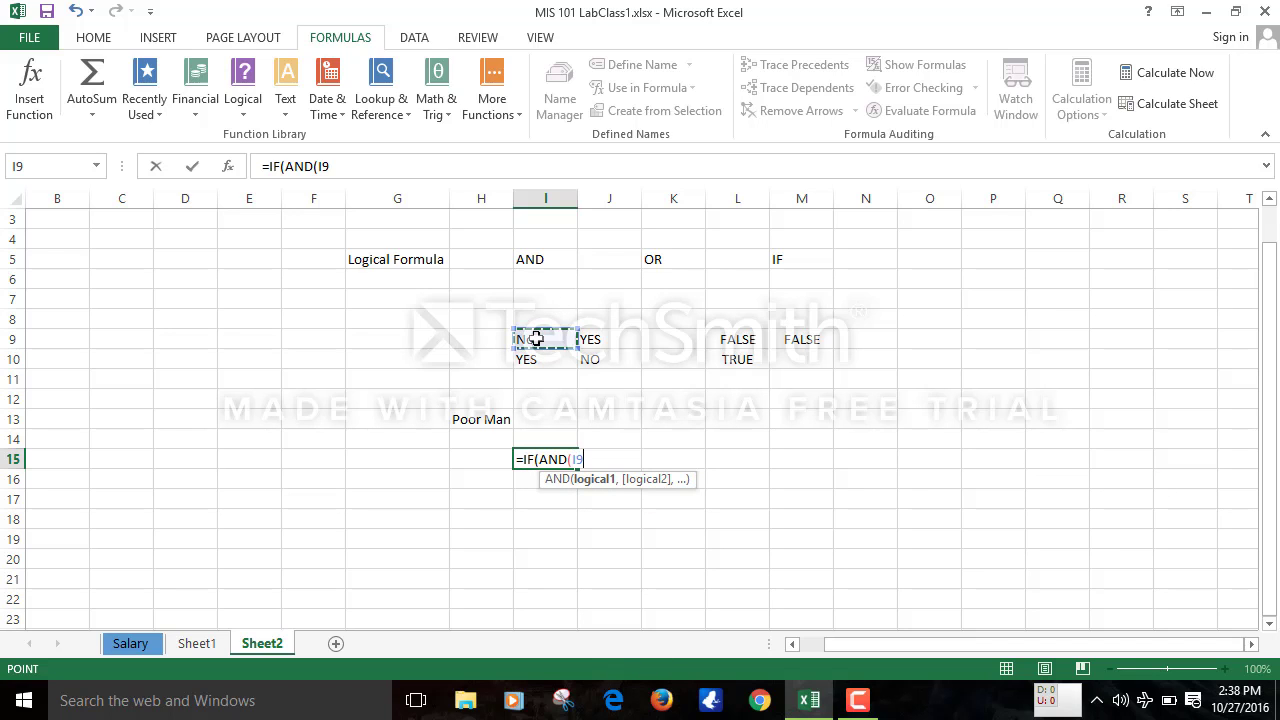
{"action": "key", "text": "BackSpace"}
{"action": "type", "text": "\""}
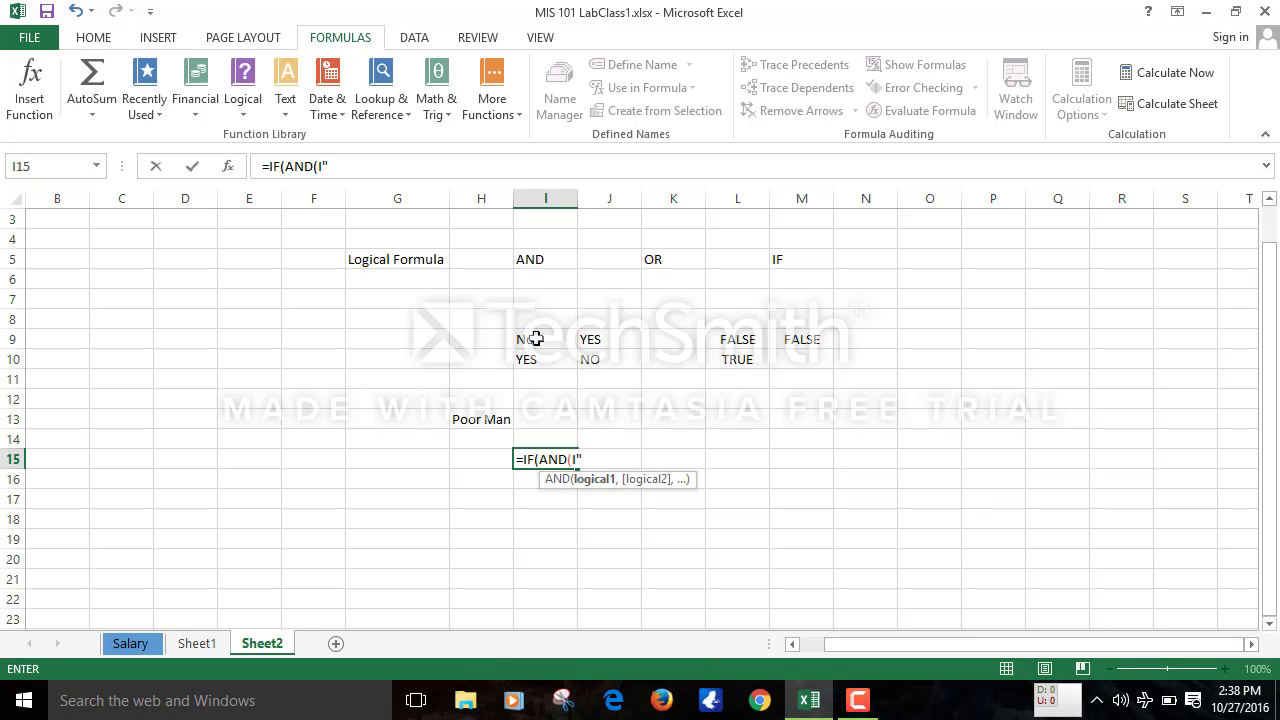
{"action": "key", "text": "BackSpace"}
{"action": "key", "text": "BackSpace"}
{"action": "left_click", "coordinate": [537, 339]}
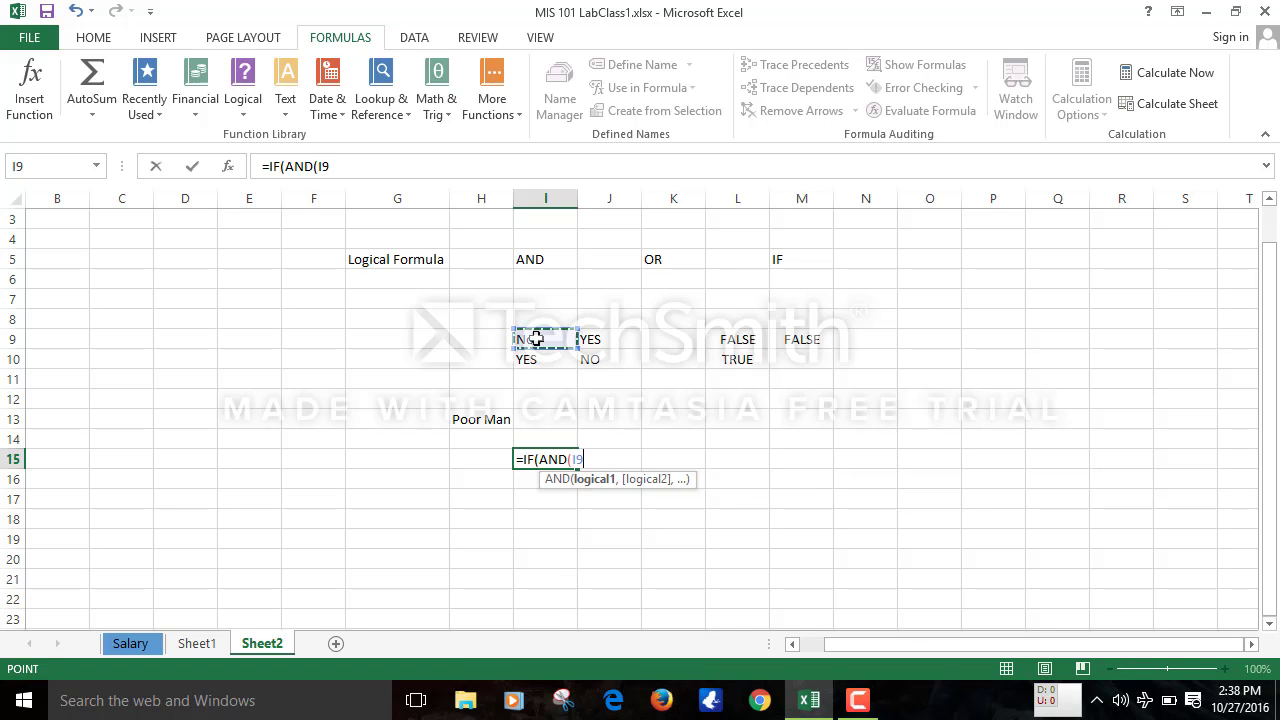
{"action": "key", "text": "Return"}
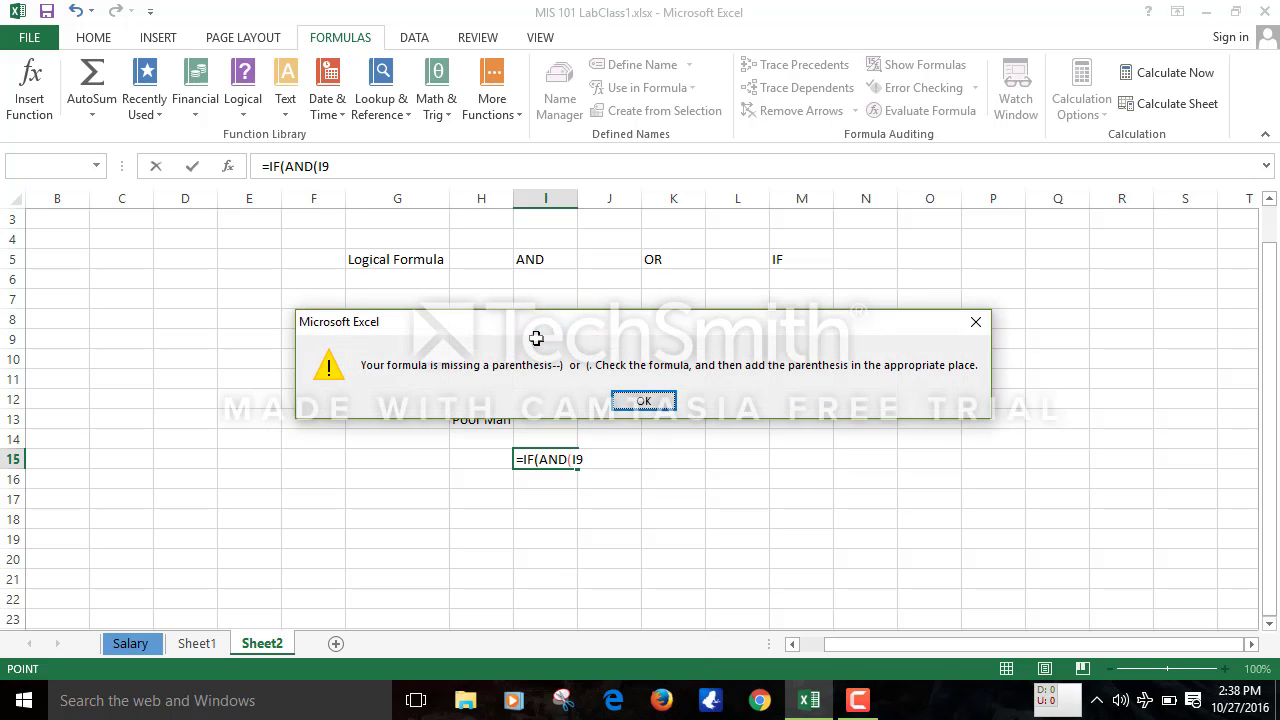
{"action": "left_click", "coordinate": [643, 401]}
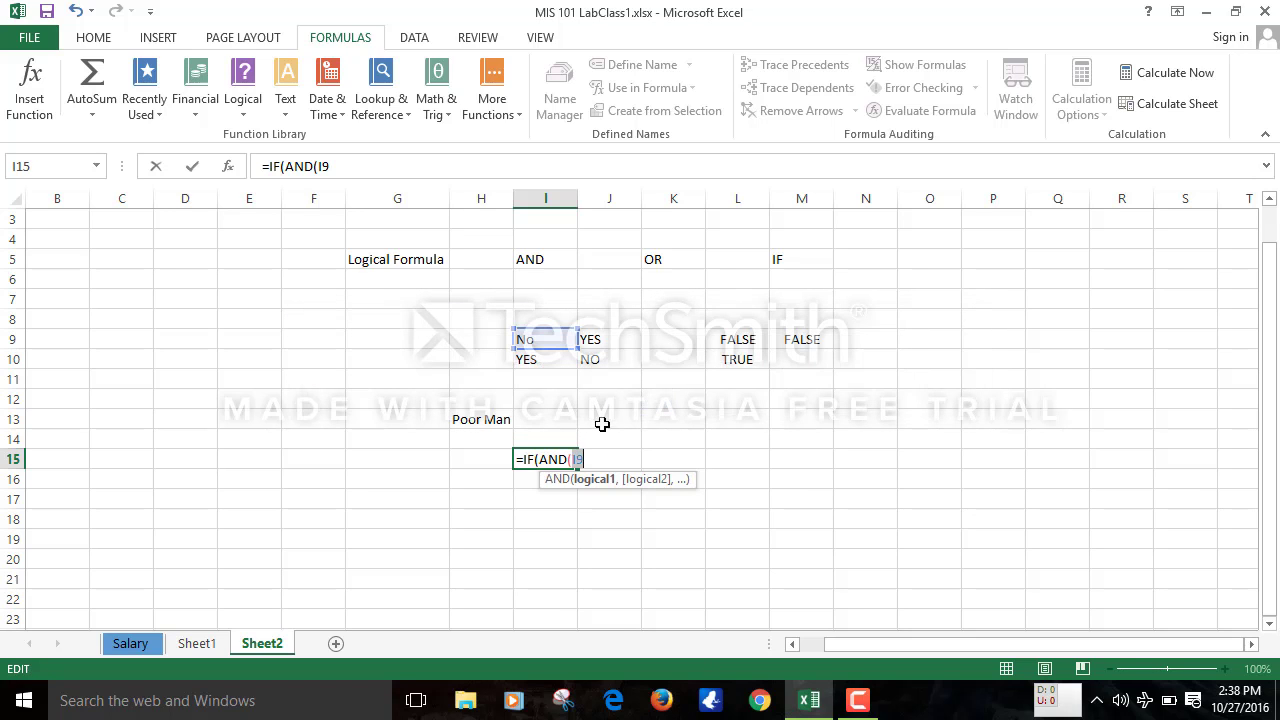
{"action": "left_click", "coordinate": [354, 169]}
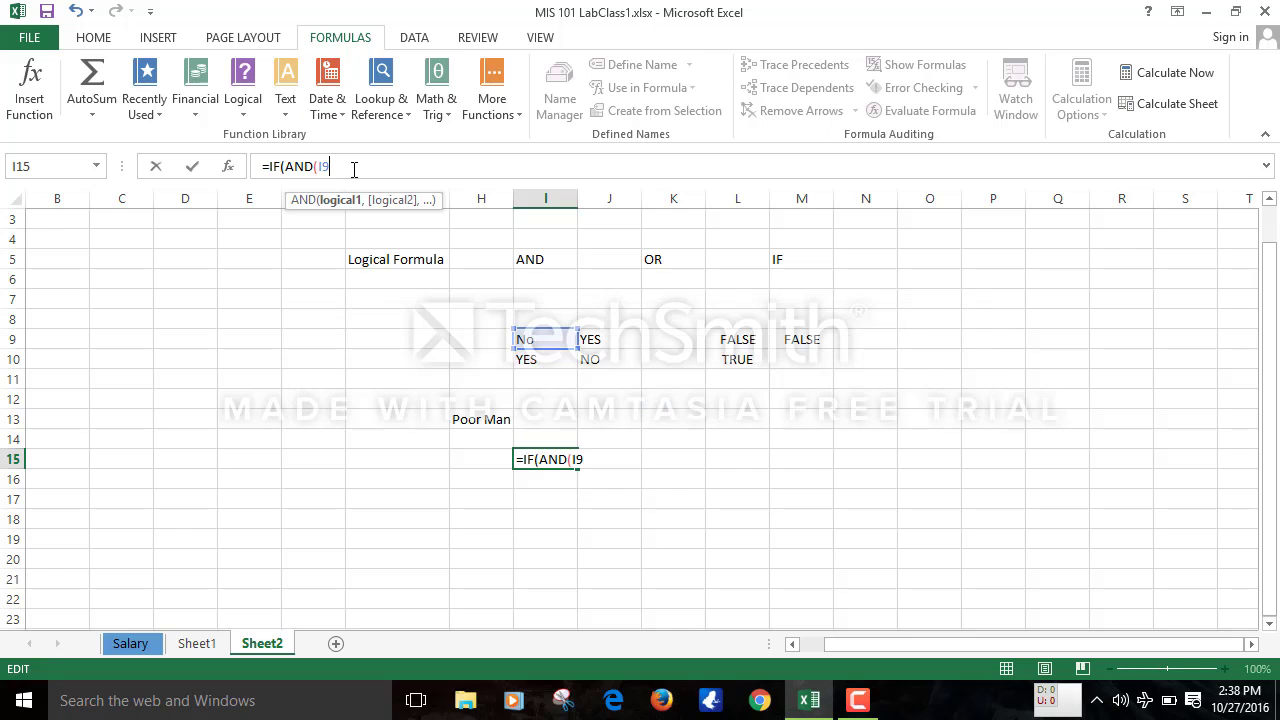
{"action": "type", "text": "=\"Yes\","}
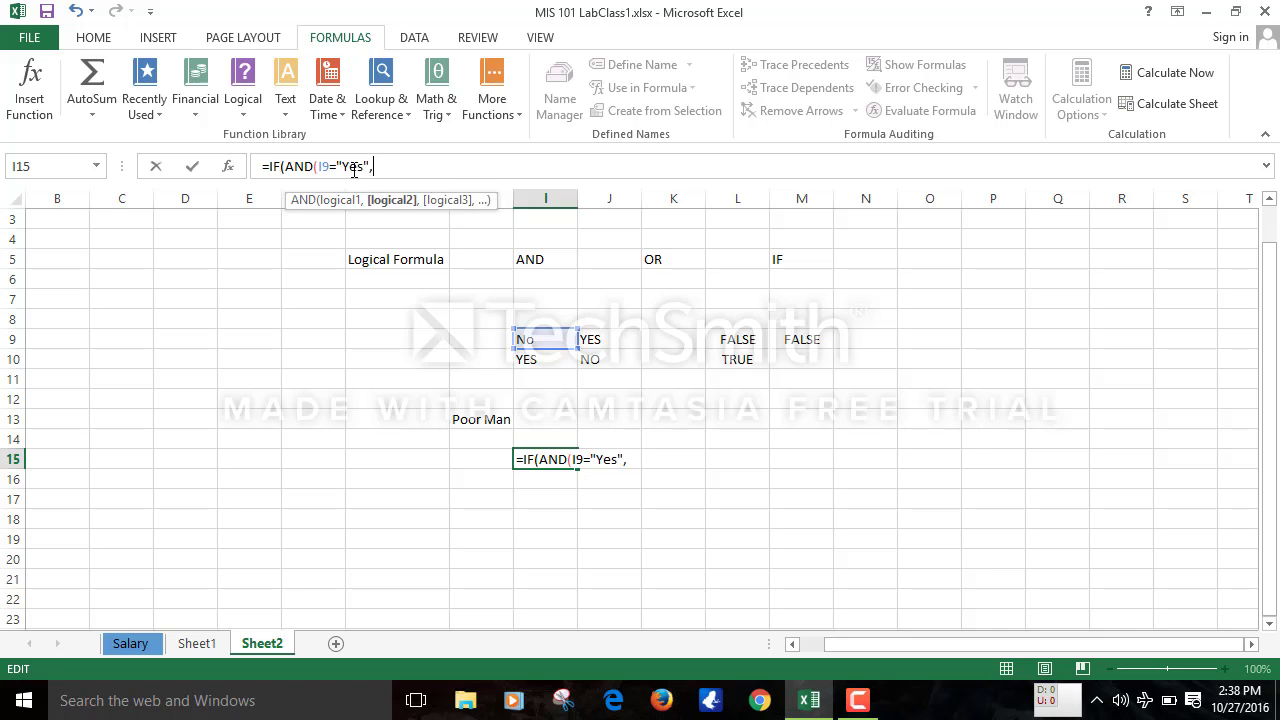
Add J9="NO" as the second condition of the AND function in I15 and close that function
{"action": "left_click", "coordinate": [599, 341]}
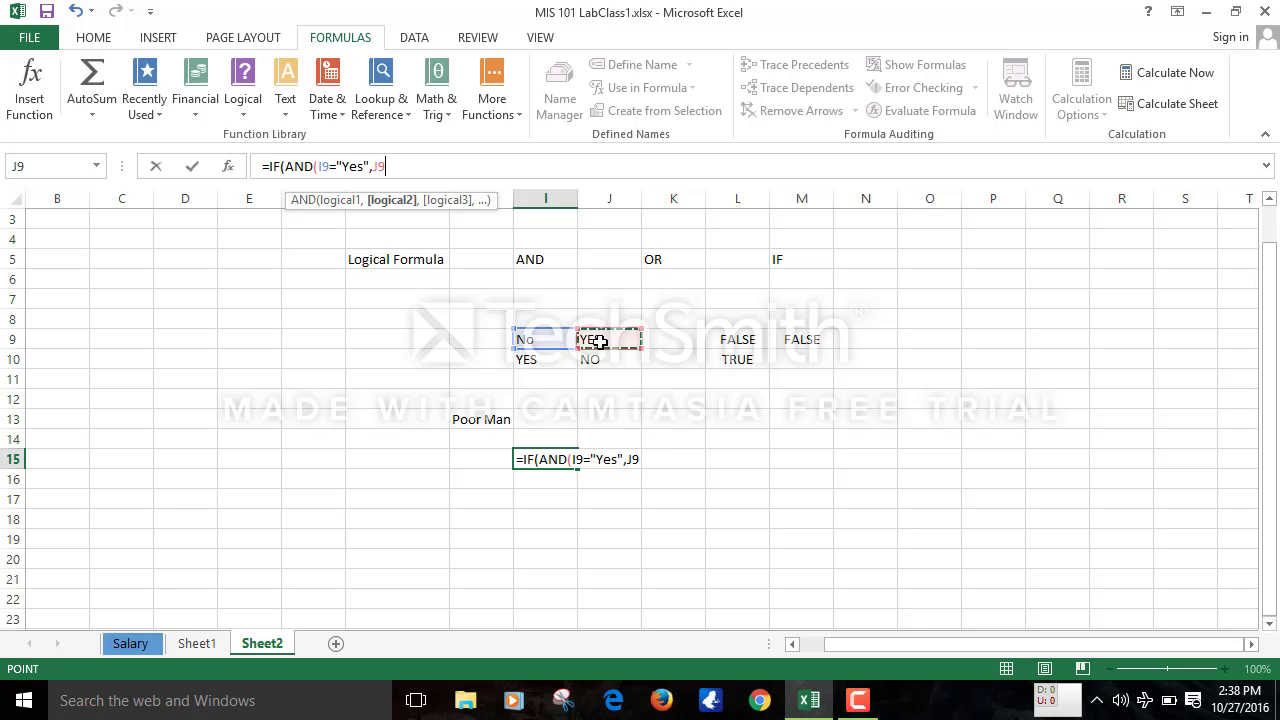
{"action": "type", "text": "="}
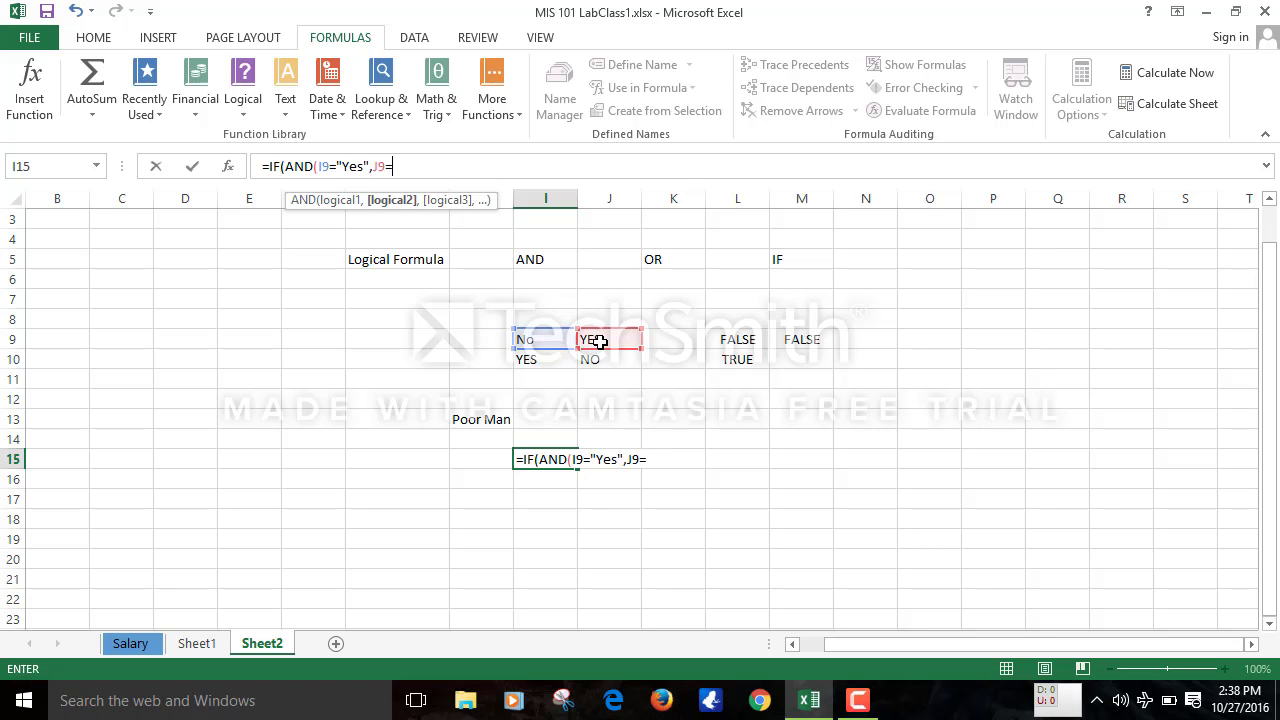
{"action": "type", "text": "\"NO\","}
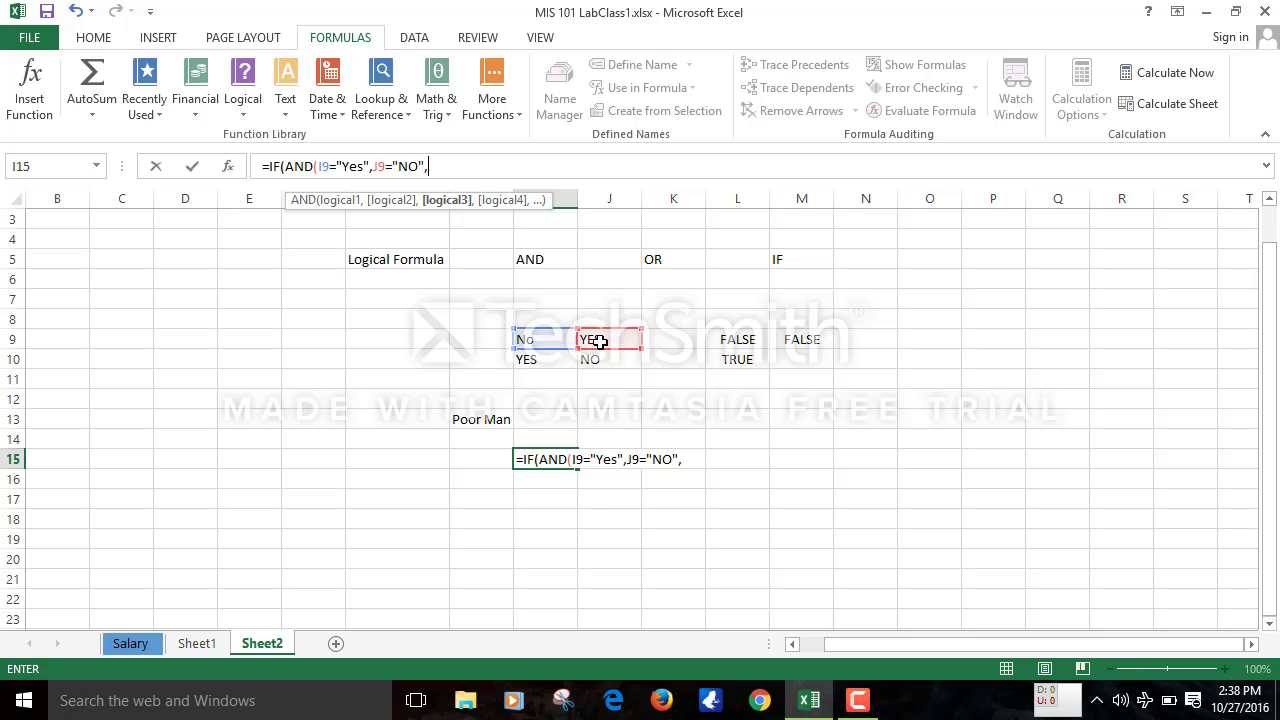
{"action": "type", "text": "g"}
{"action": "key", "text": "BackSpace"}
{"action": "key", "text": "BackSpace"}
{"action": "key", "text": "BackSpace"}
{"action": "type", "text": "\""}
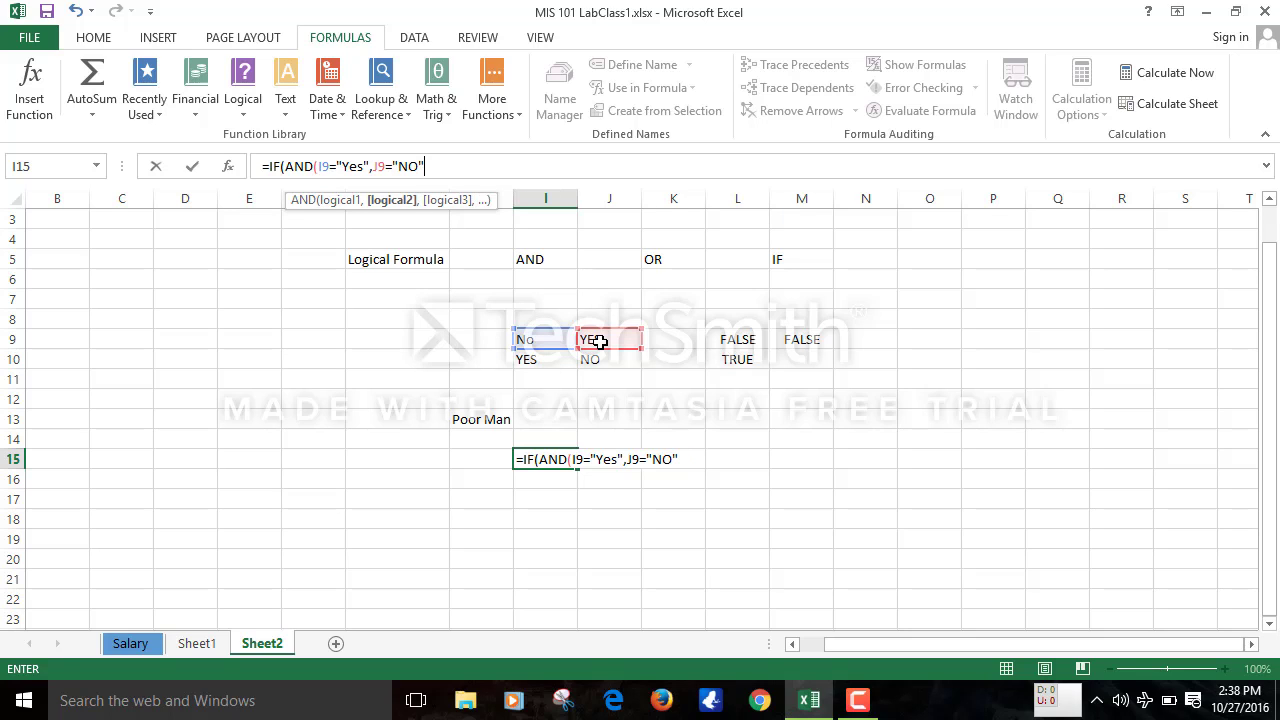
{"action": "type", "text": ")"}
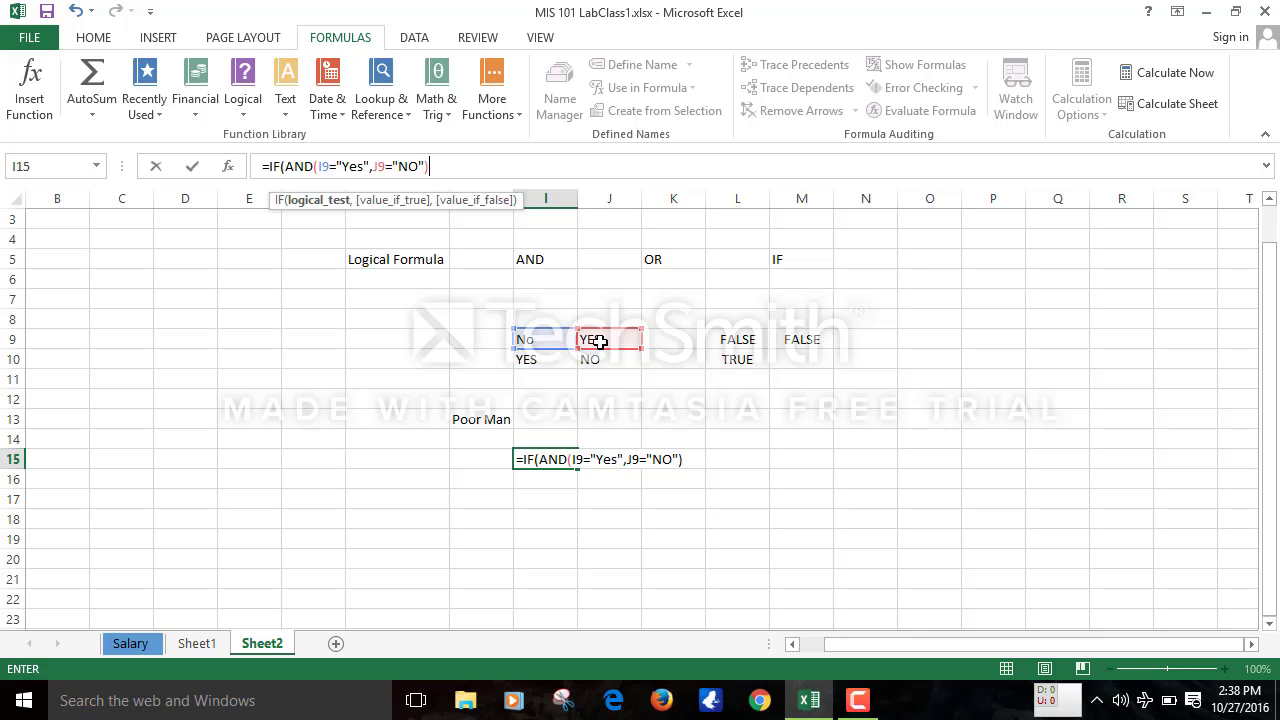
Complete I15's IF formula to return "Good Man" when both conditions are true and "Poor Man" otherwise
{"action": "type", "text": ","}
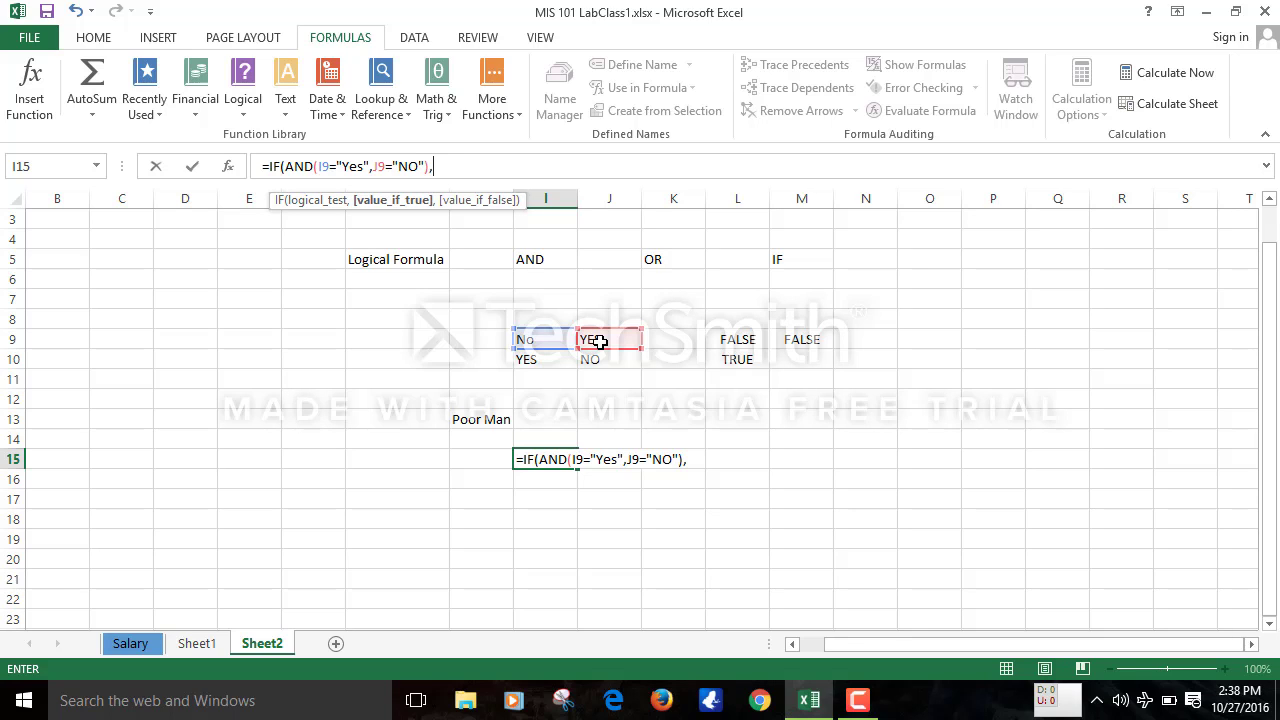
{"action": "type", "text": "\"Good Man\", "}
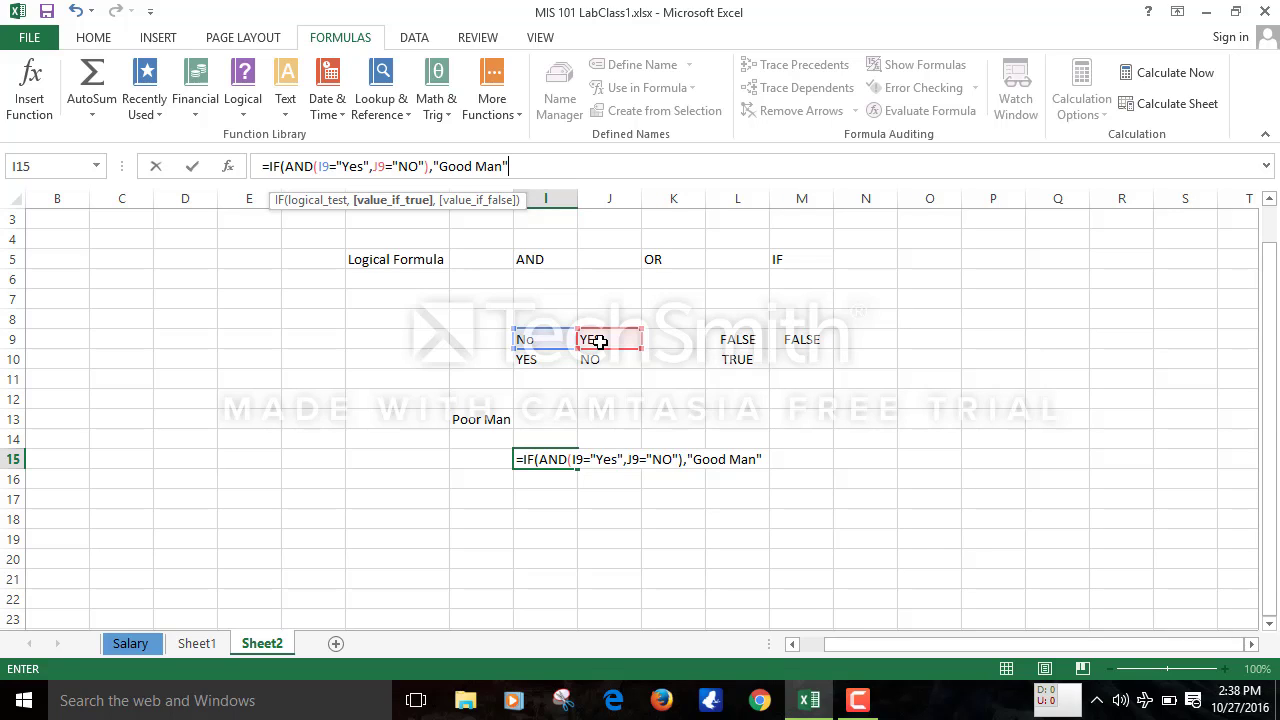
{"action": "type", "text": "\"Poor"}
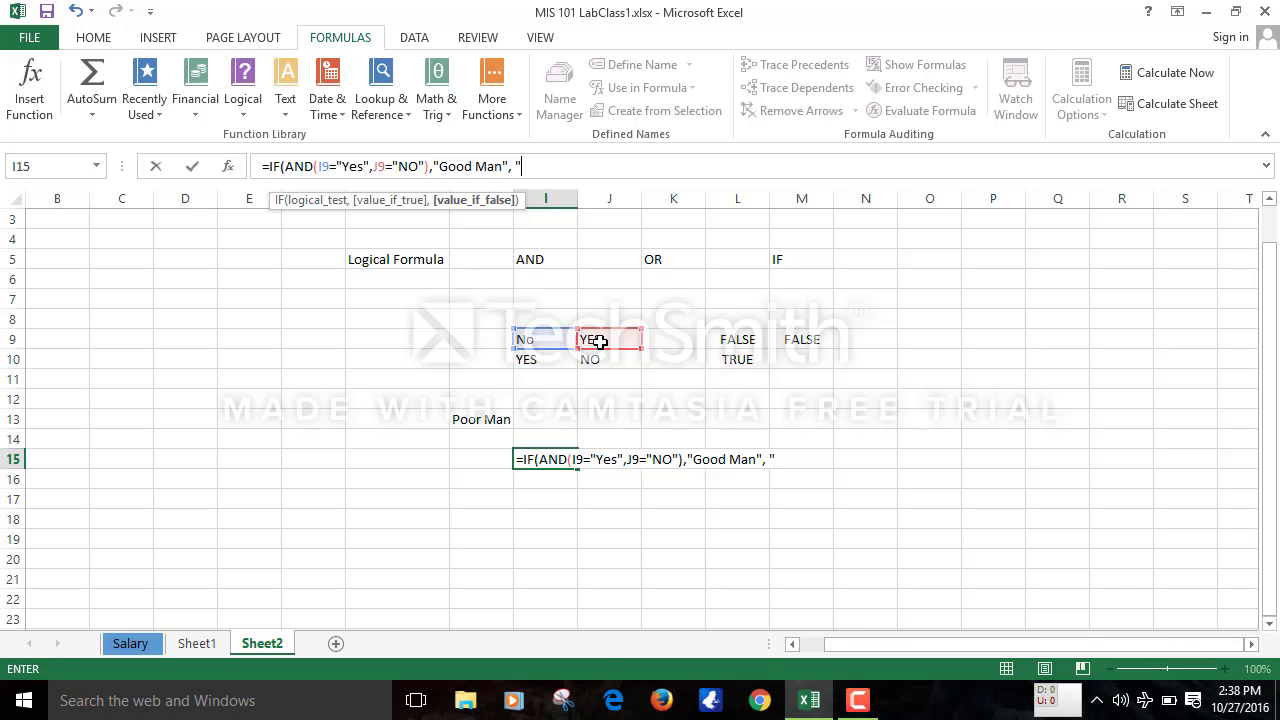
{"action": "type", "text": " Man\")"}
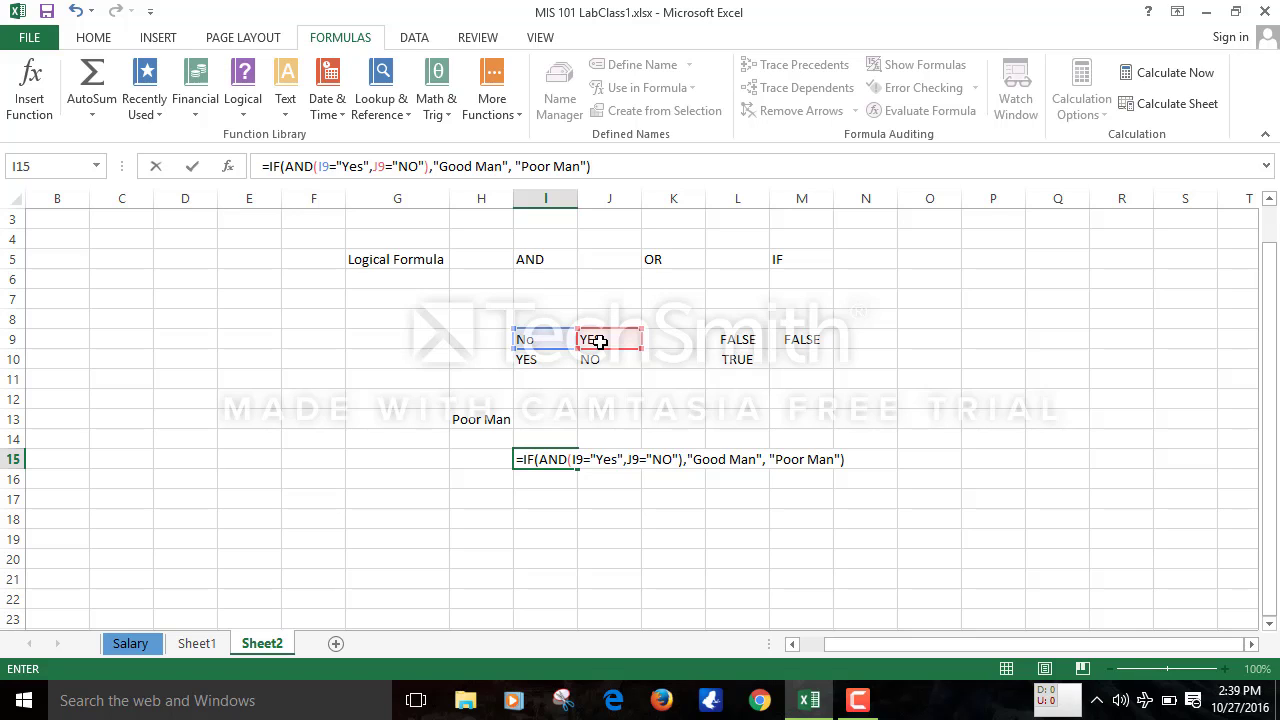
{"action": "type", "text": ")"}
{"action": "key", "text": "Return"}
{"action": "left_click", "coordinate": [602, 418]}
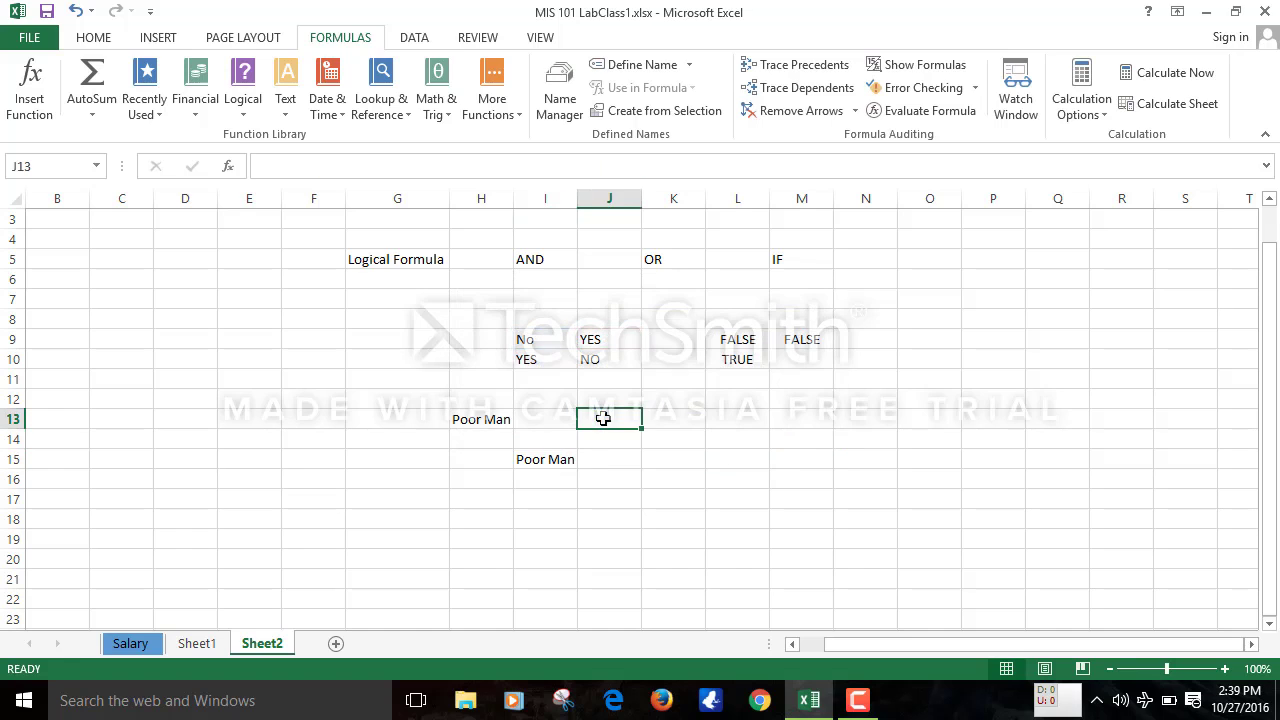
Review the nested IF and AND formula in I15 and the cells its conditions refer to
{"action": "left_click", "coordinate": [548, 458]}
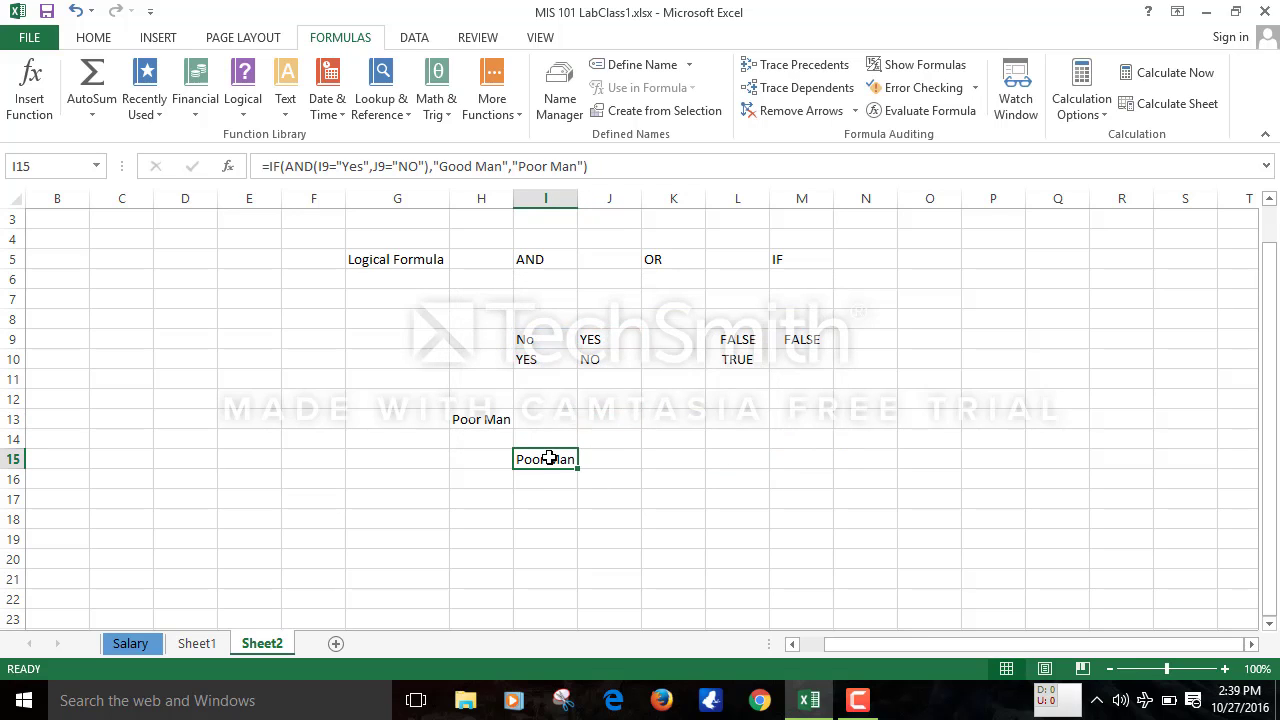
{"action": "left_click", "coordinate": [458, 167]}
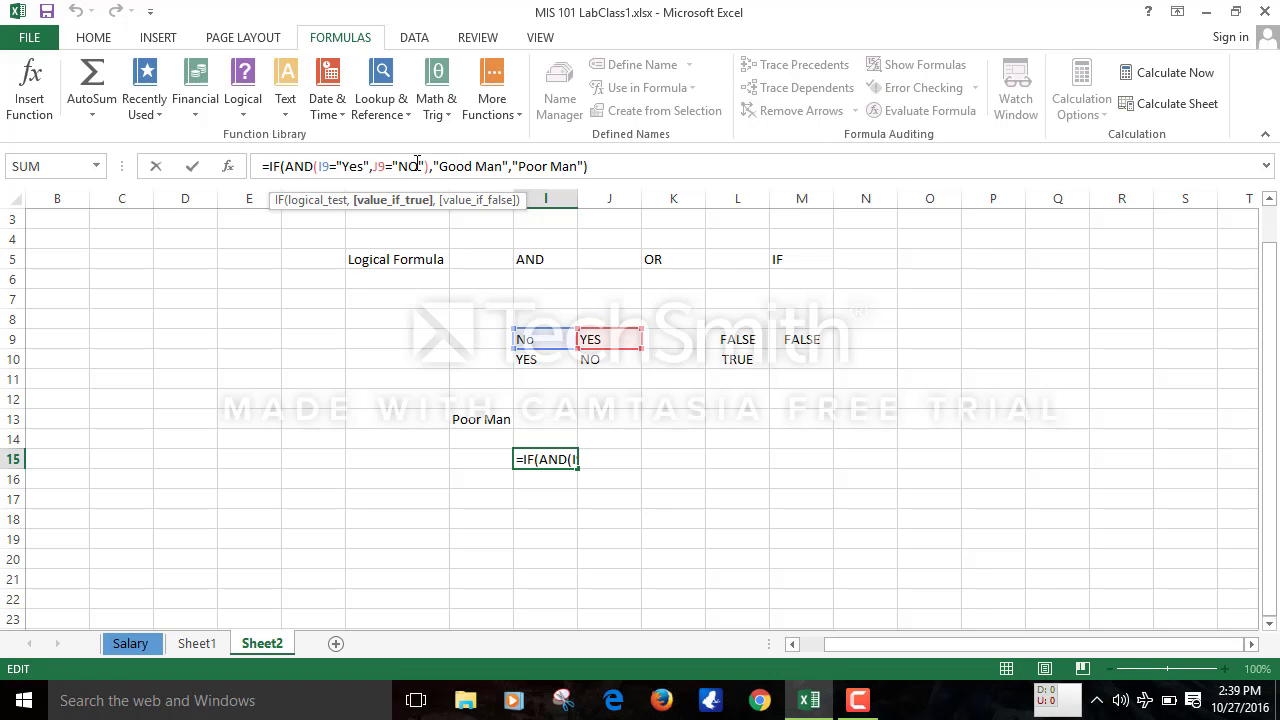
{"action": "left_click", "coordinate": [677, 434]}
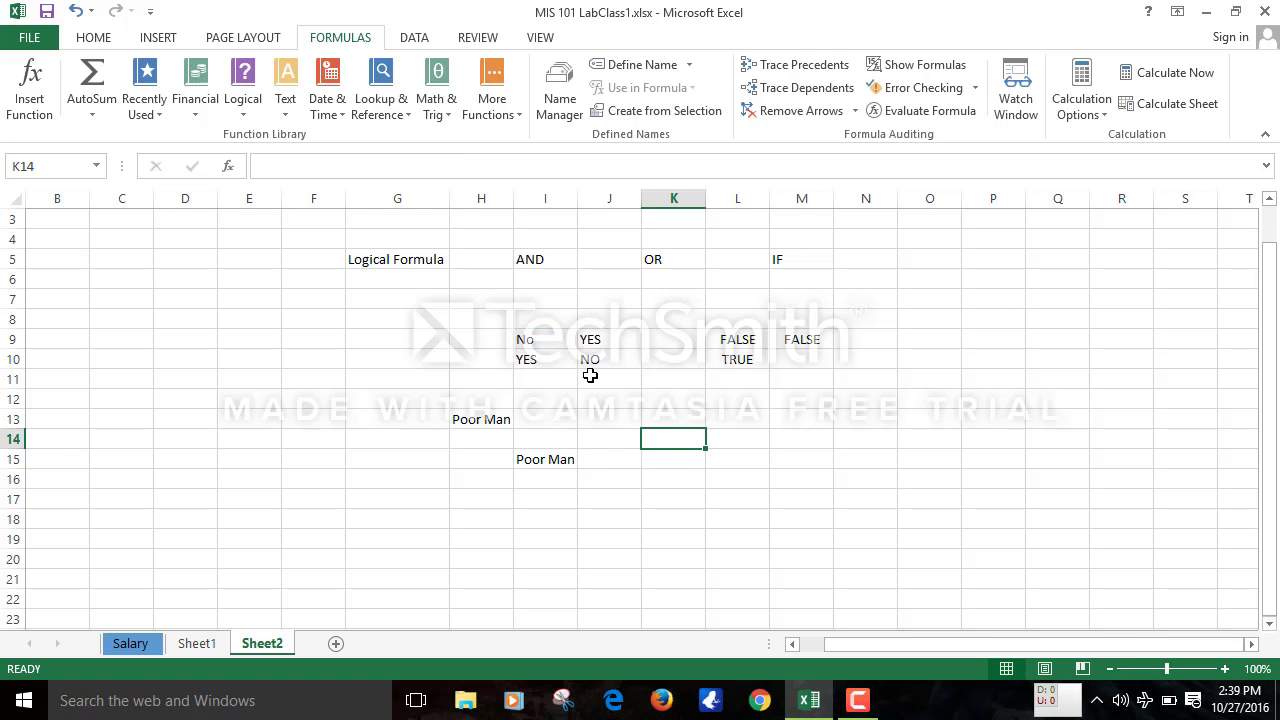
Replace the entry in I9 with Yes
{"action": "left_click", "coordinate": [540, 334]}
{"action": "key", "text": "BackSpace"}
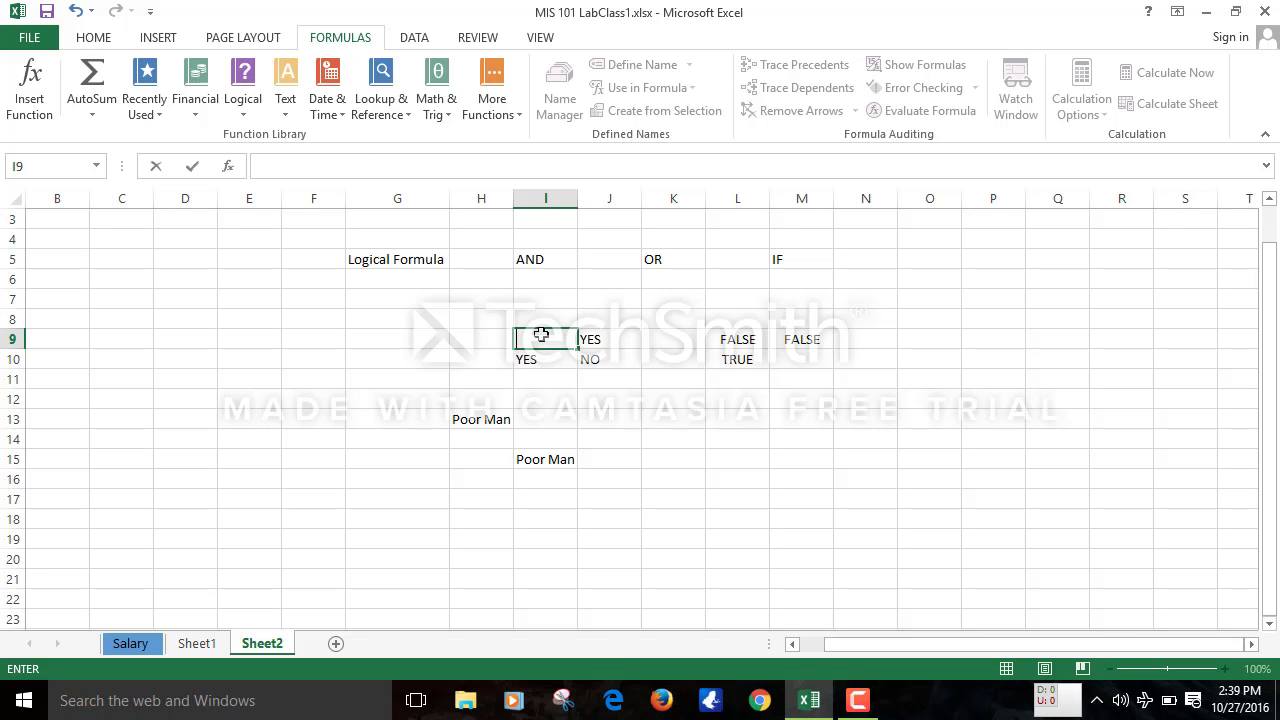
{"action": "type", "text": "Yes"}
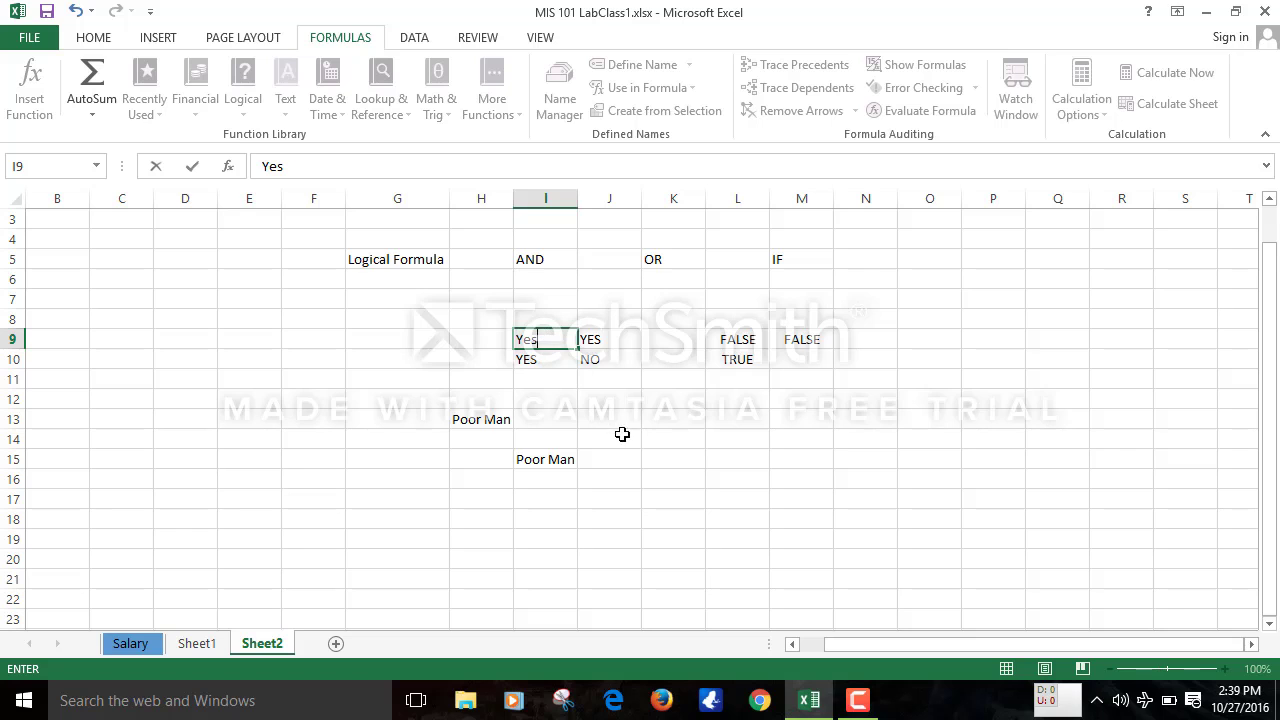
{"action": "left_click", "coordinate": [654, 440]}
Replace the entry in J9 with No and check the result of the nested formula in I15
{"action": "left_click", "coordinate": [603, 337]}
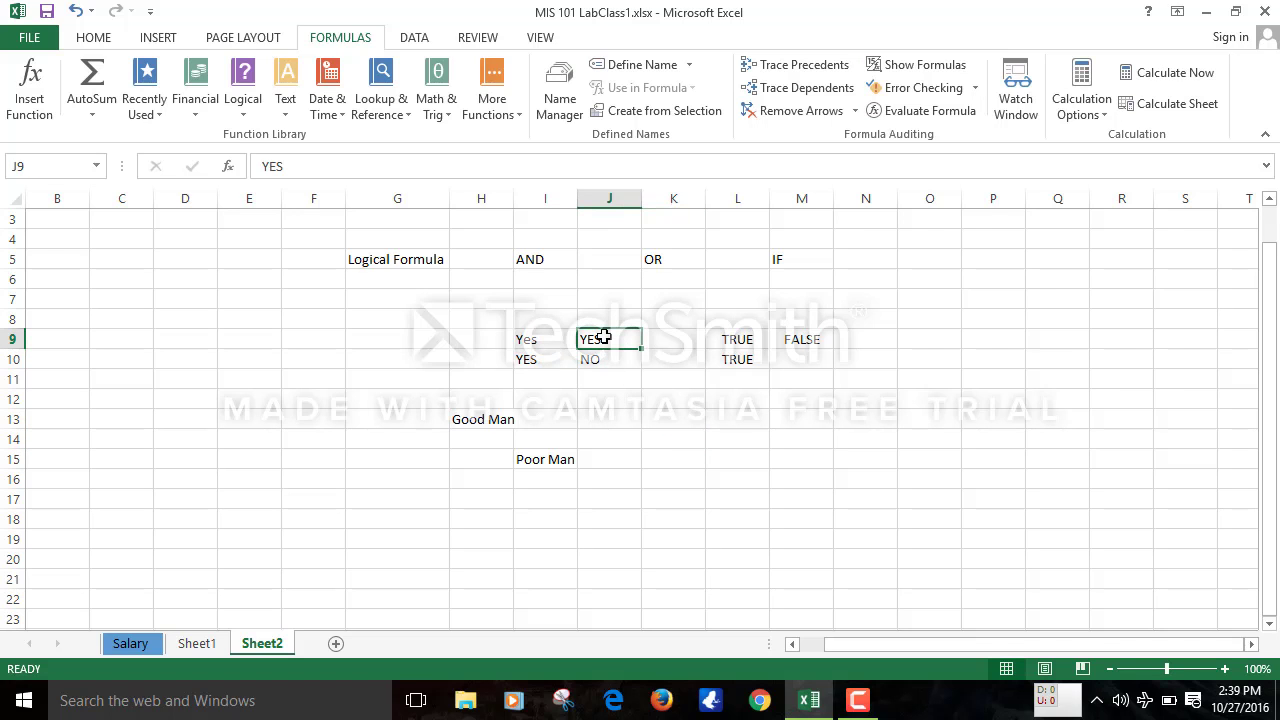
{"action": "type", "text": "NIo"}
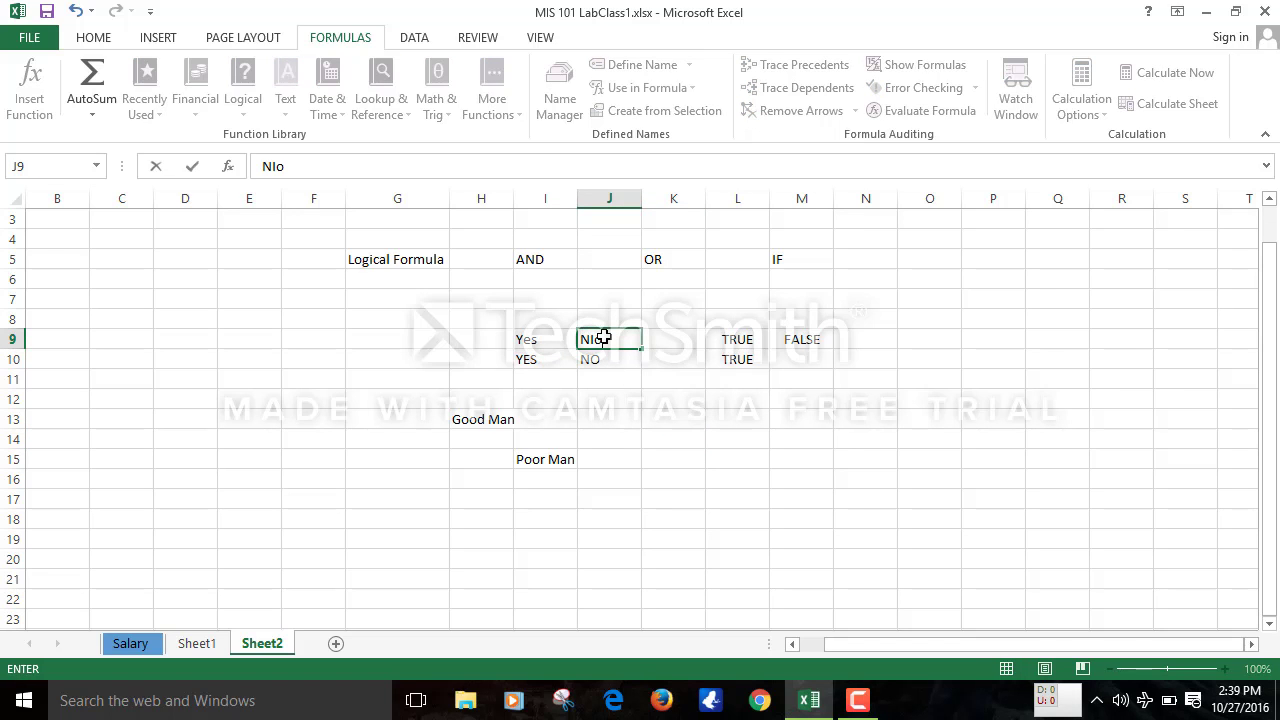
{"action": "key", "text": "BackSpace"}
{"action": "key", "text": "BackSpace"}
{"action": "type", "text": "o"}
{"action": "key", "text": "Return"}
{"action": "left_click", "coordinate": [649, 447]}
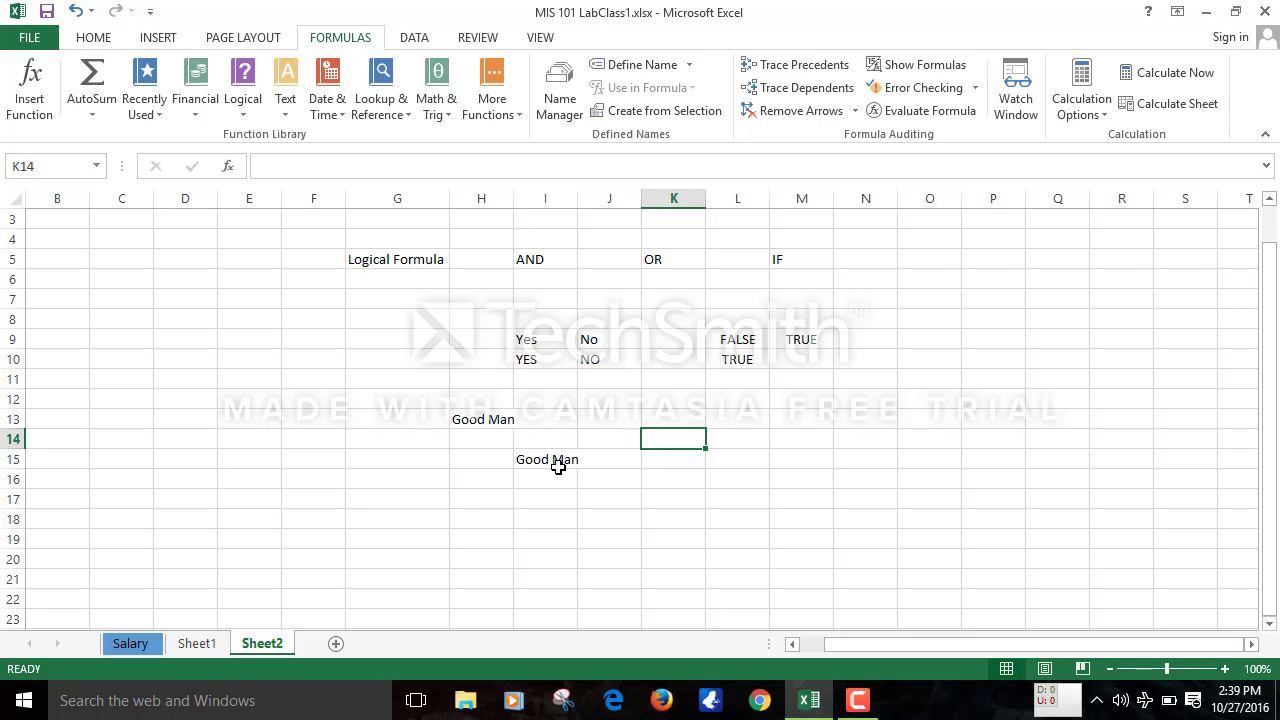
{"action": "left_click", "coordinate": [556, 463]}
Start an IF formula in J15 with a nested OR function whose first condition is I9="Yes"
{"action": "left_click", "coordinate": [625, 460]}
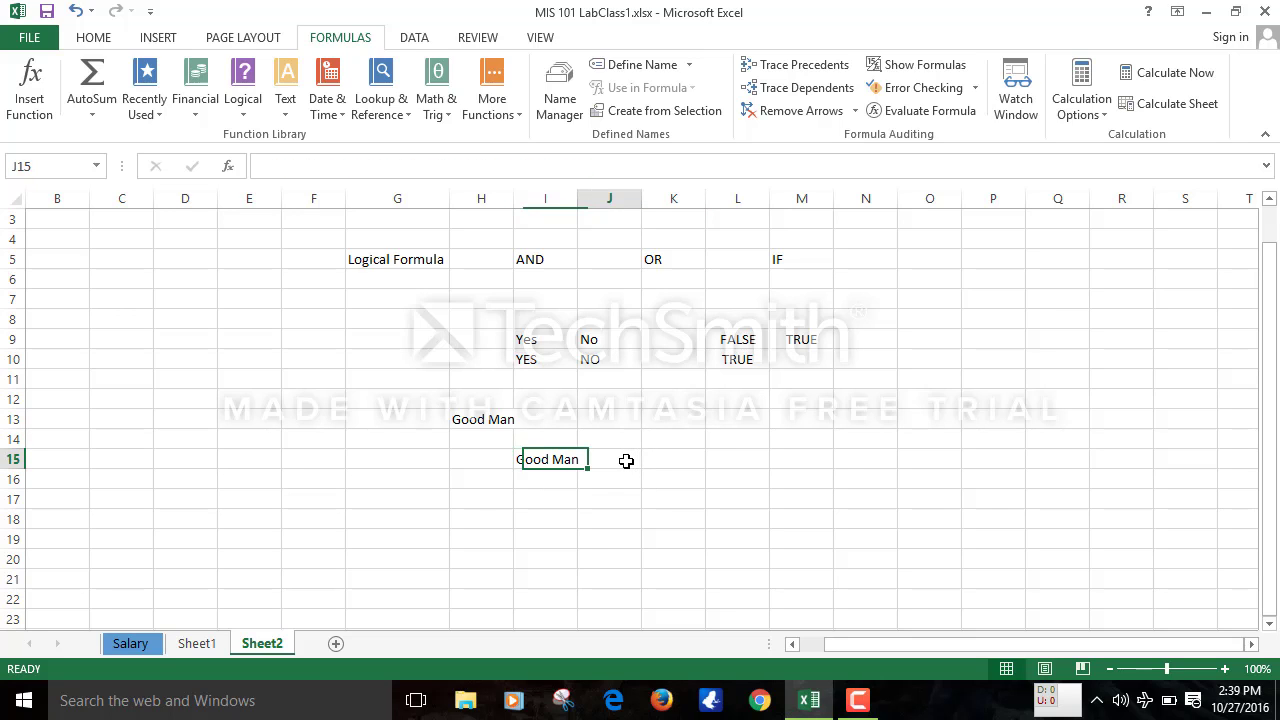
{"action": "type", "text": "="}
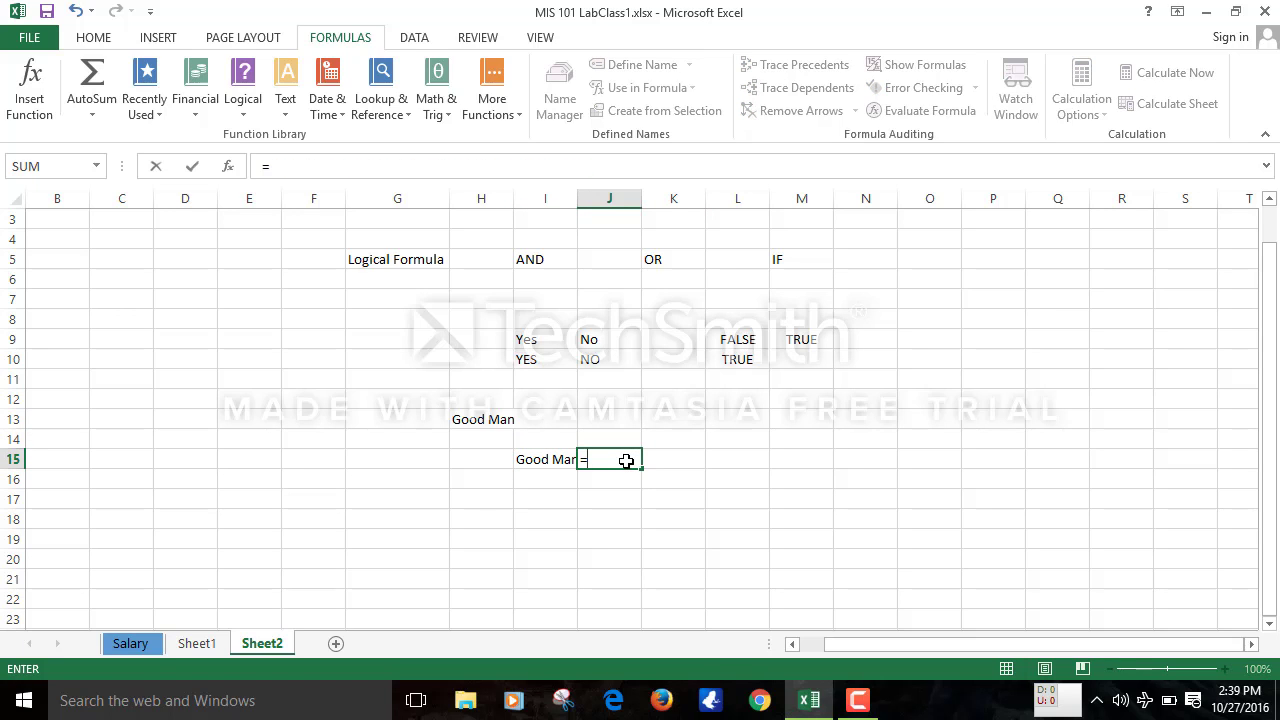
{"action": "type", "text": "IF("}
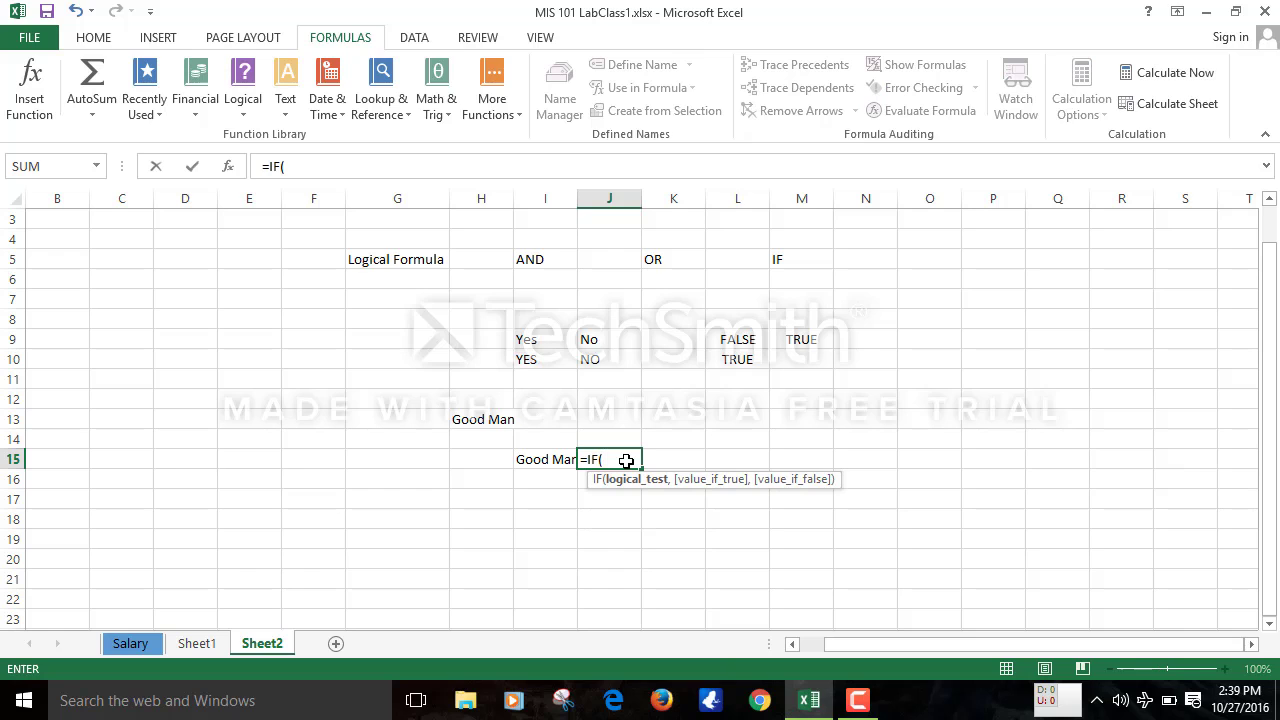
{"action": "type", "text": "or"}
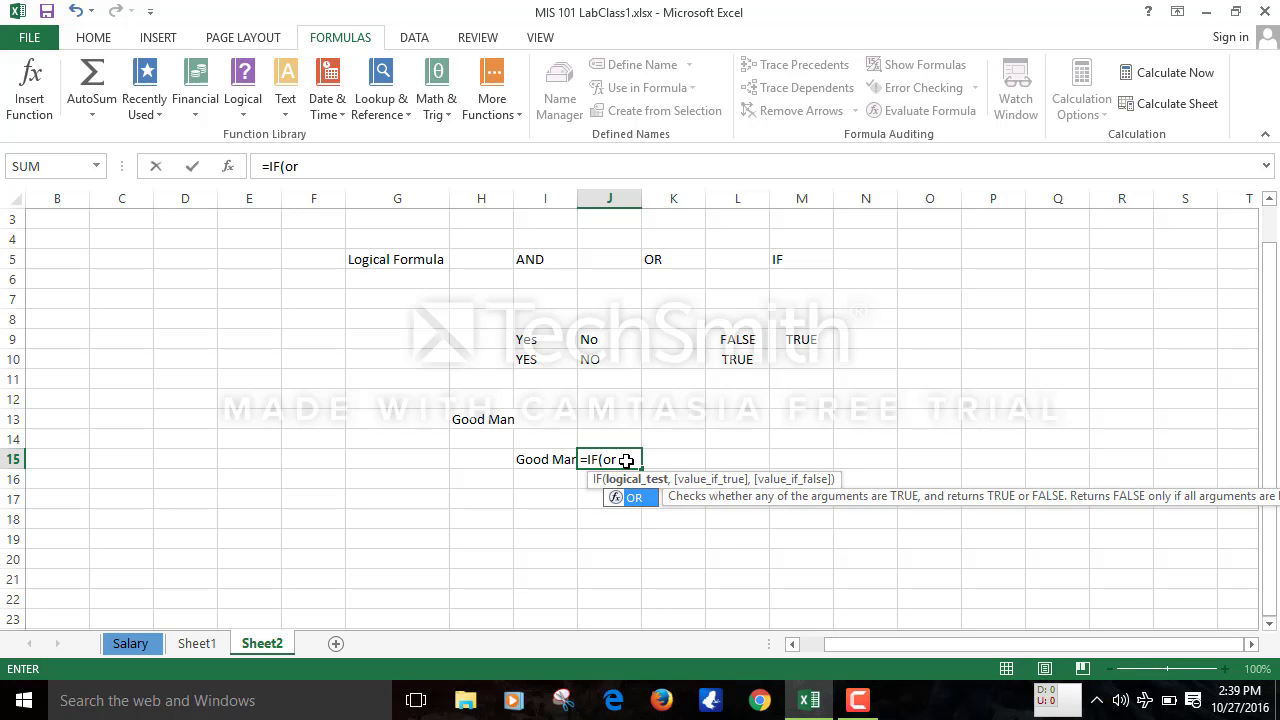
{"action": "key", "text": "Tab"}
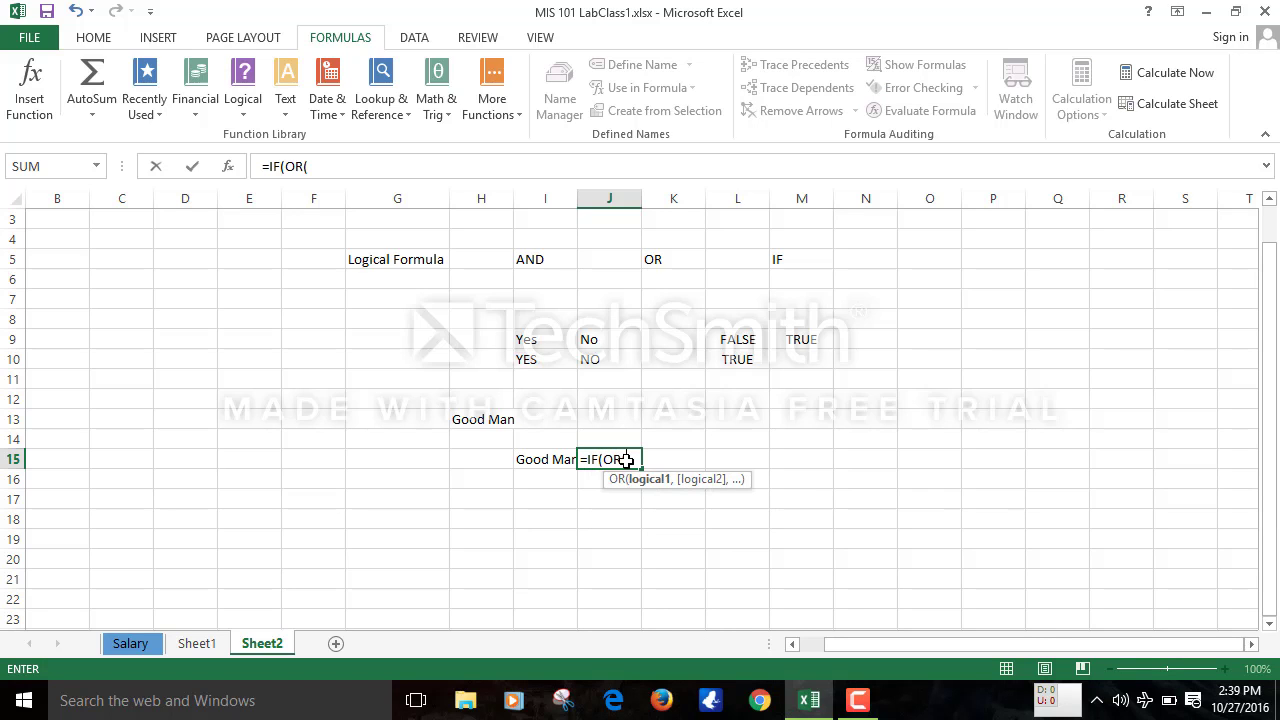
{"action": "left_click", "coordinate": [539, 335]}
{"action": "type", "text": "="}
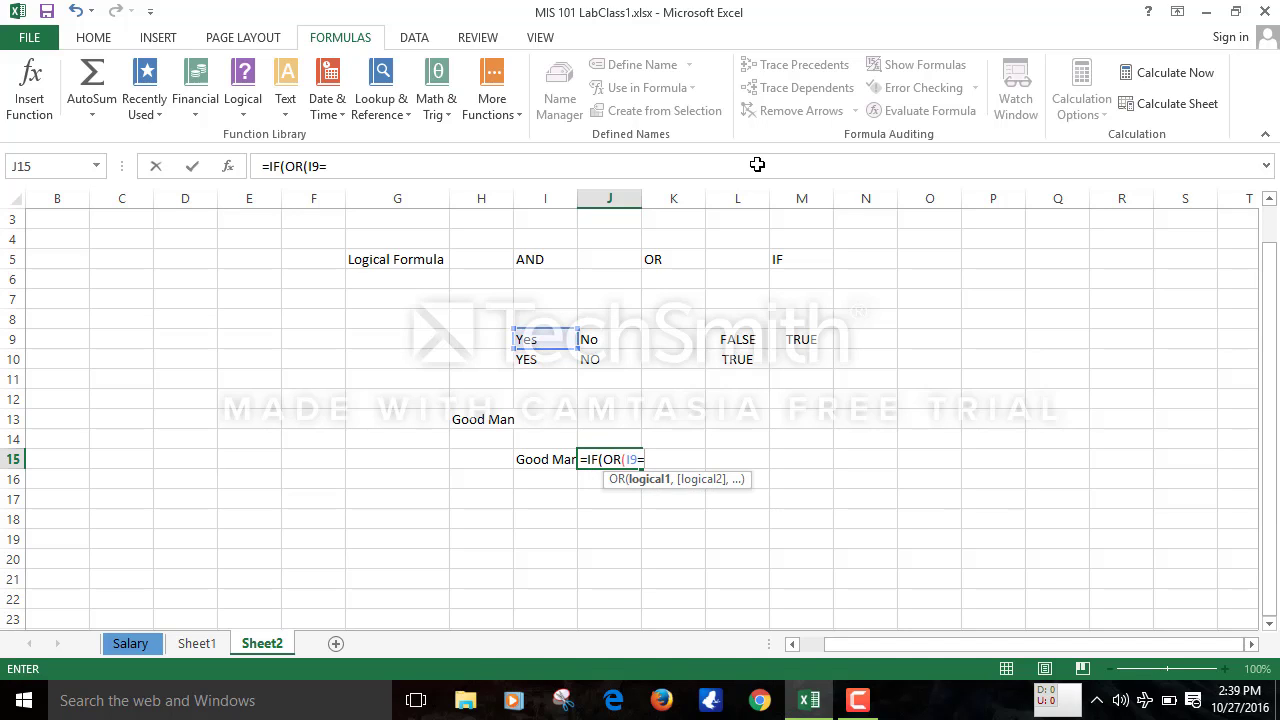
{"action": "type", "text": "\"Yes\","}
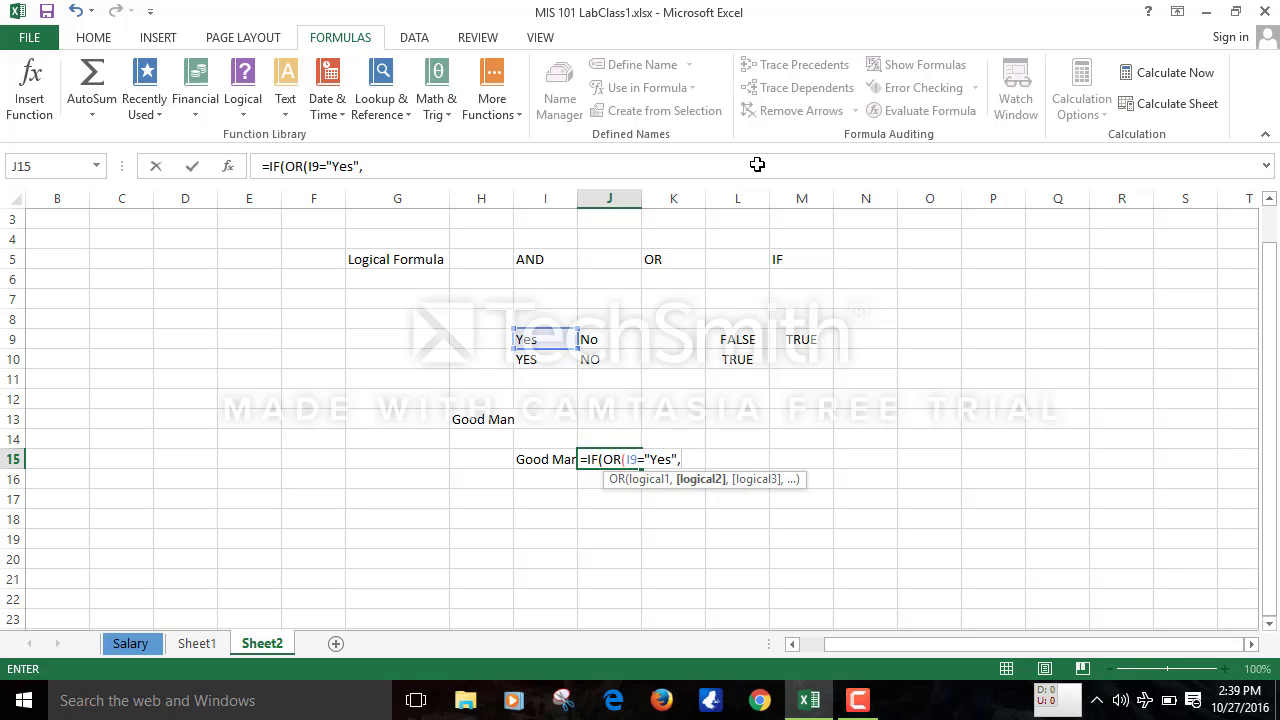
Add J9="NO" as the second OR condition in J15 and close the OR function
{"action": "left_click", "coordinate": [619, 336]}
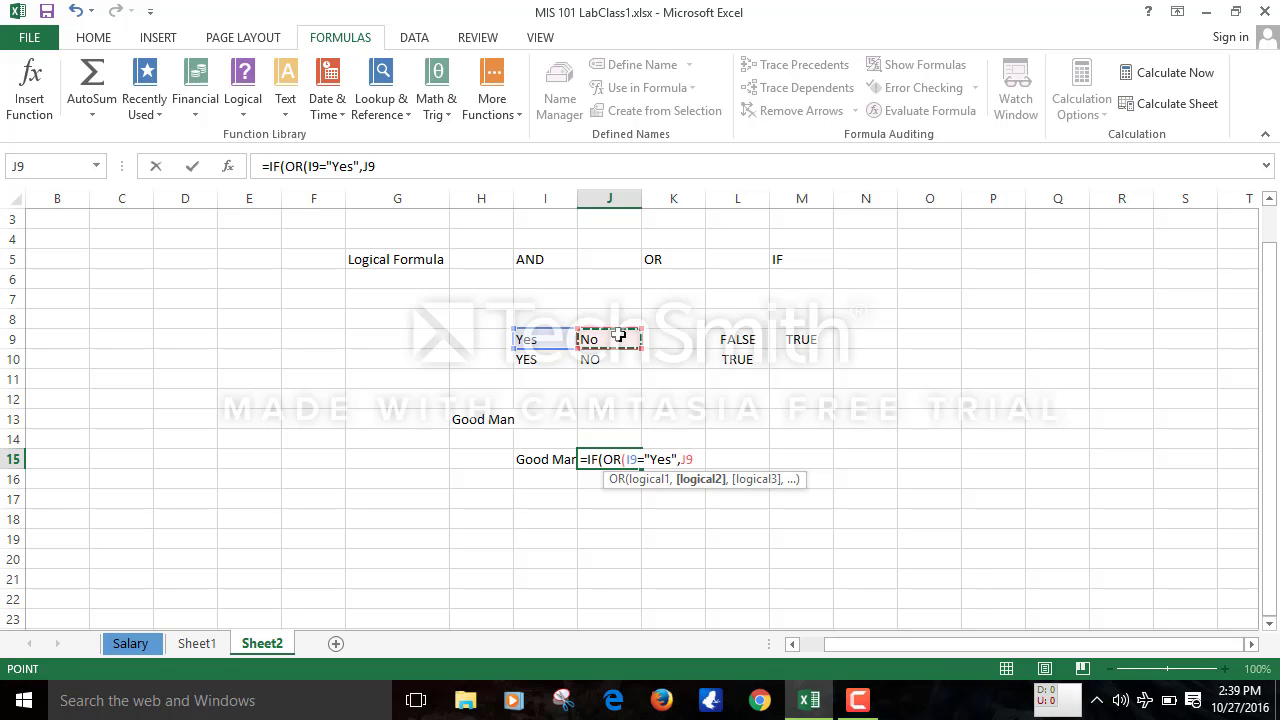
{"action": "type", "text": "=\"NO"}
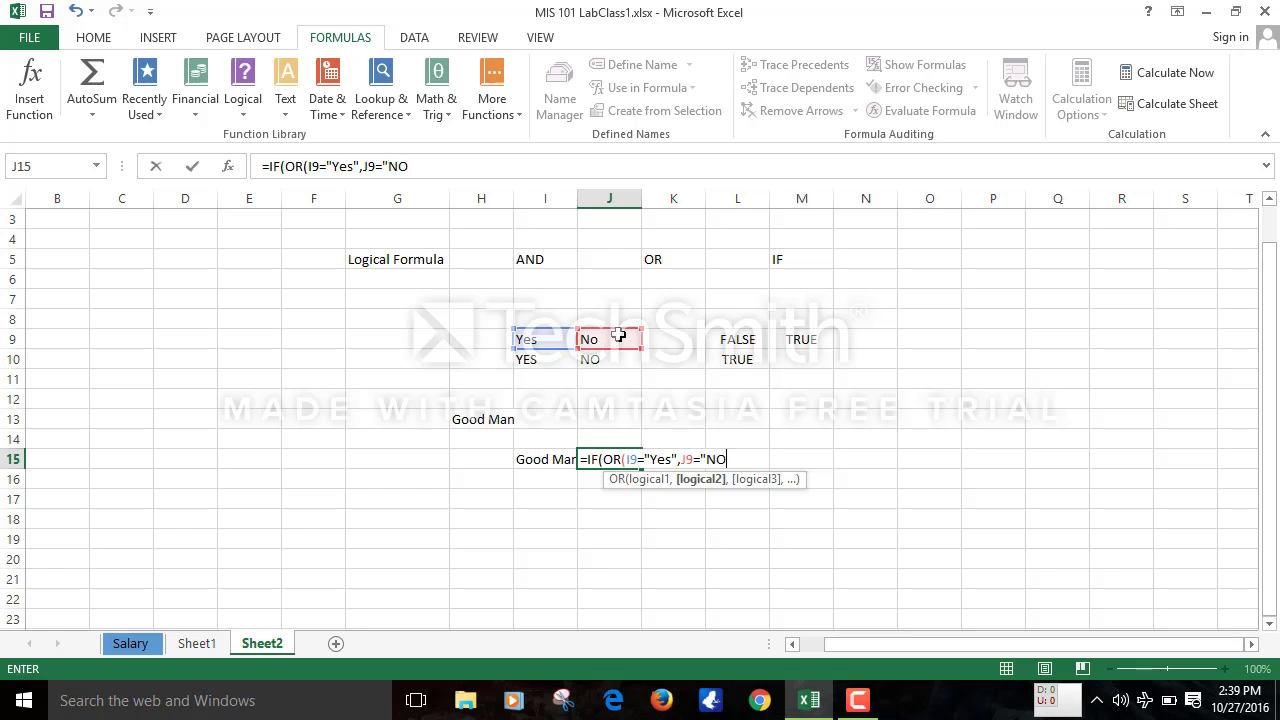
{"action": "type", "text": "\")"}
{"action": "key", "text": "Return"}
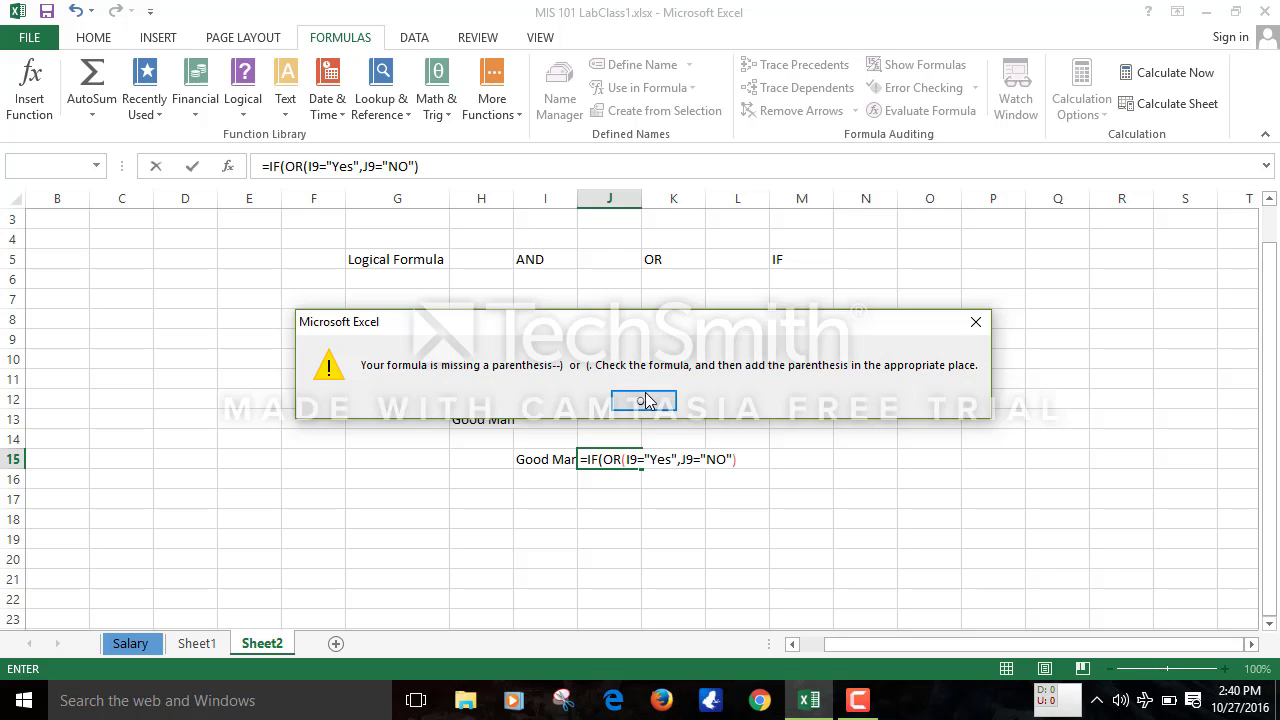
{"action": "left_click", "coordinate": [648, 400]}
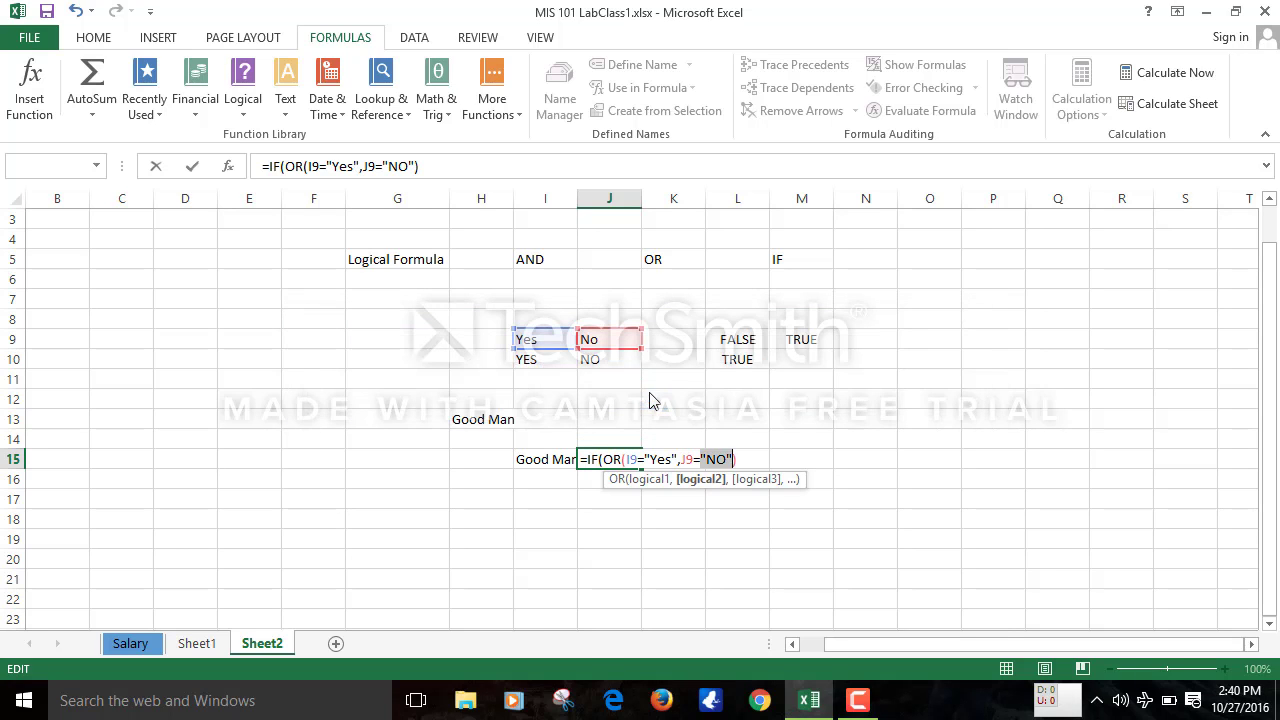
Complete J15's IF formula to return "Good Man" when either condition is true and "Poor Man" otherwise, and widen column J slightly
{"action": "left_click", "coordinate": [750, 462]}
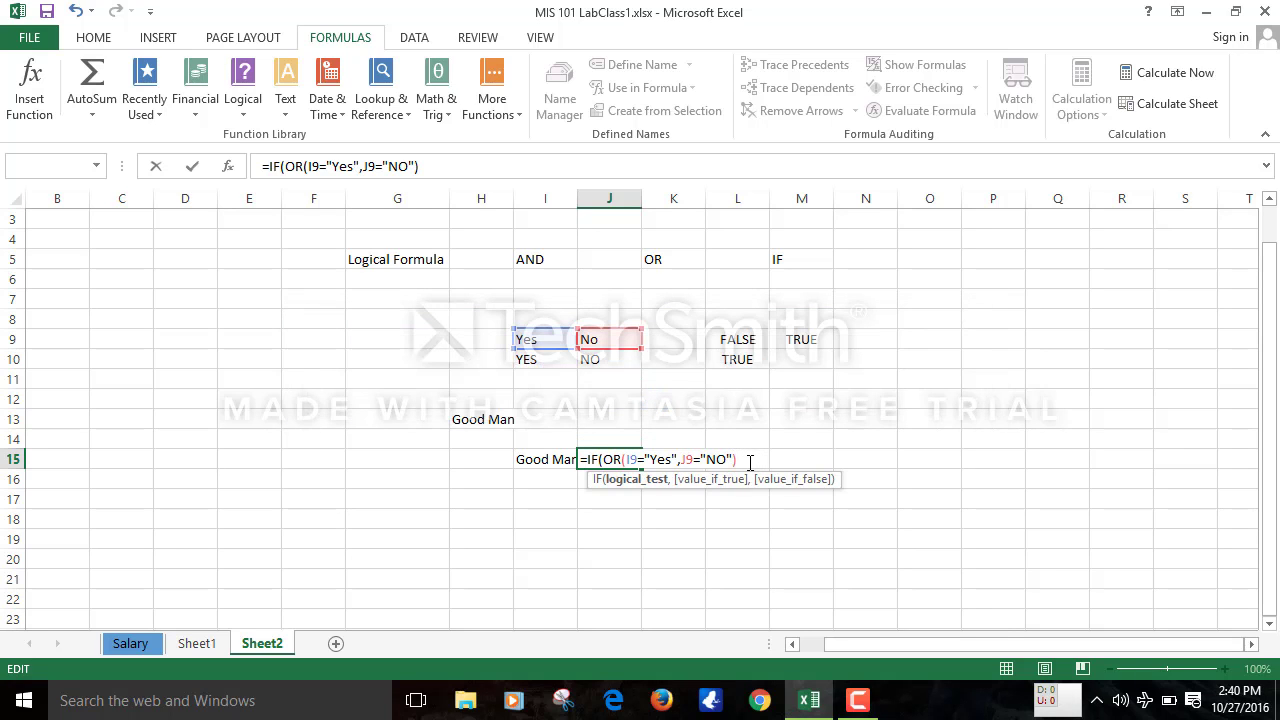
{"action": "type", "text": ","}
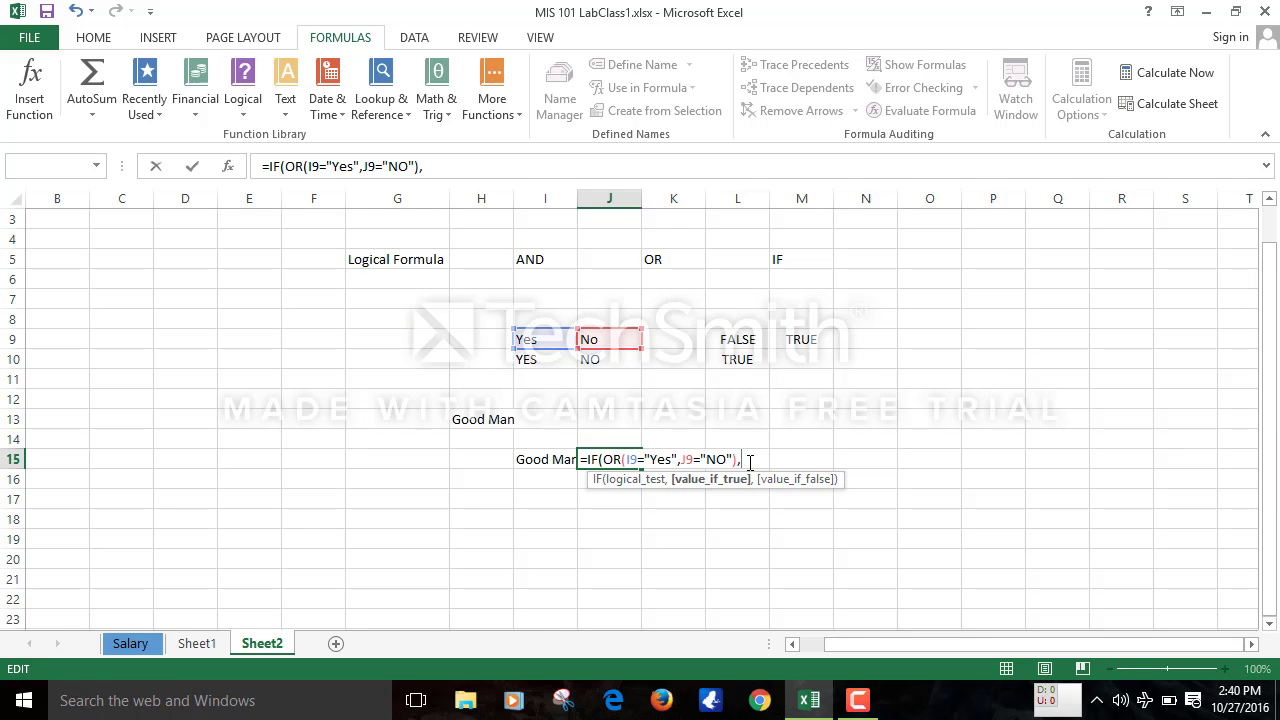
{"action": "type", "text": "\"Good Man\""}
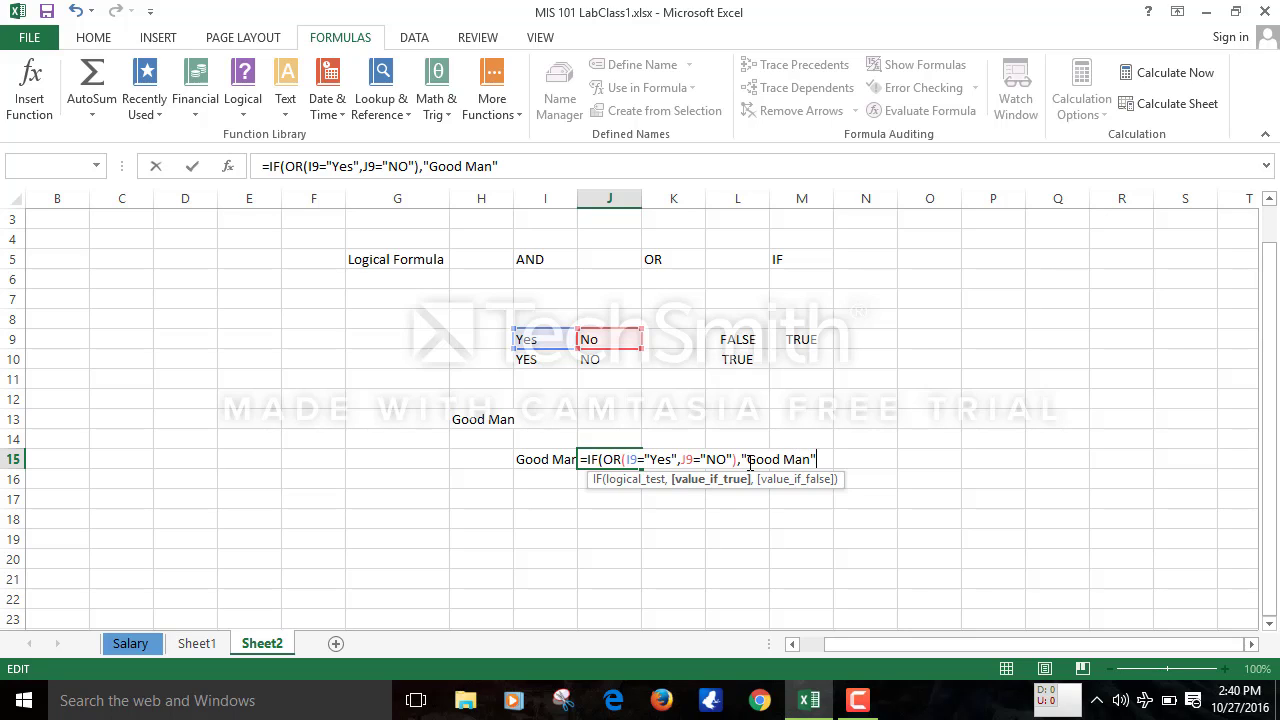
{"action": "type", "text": ", \""}
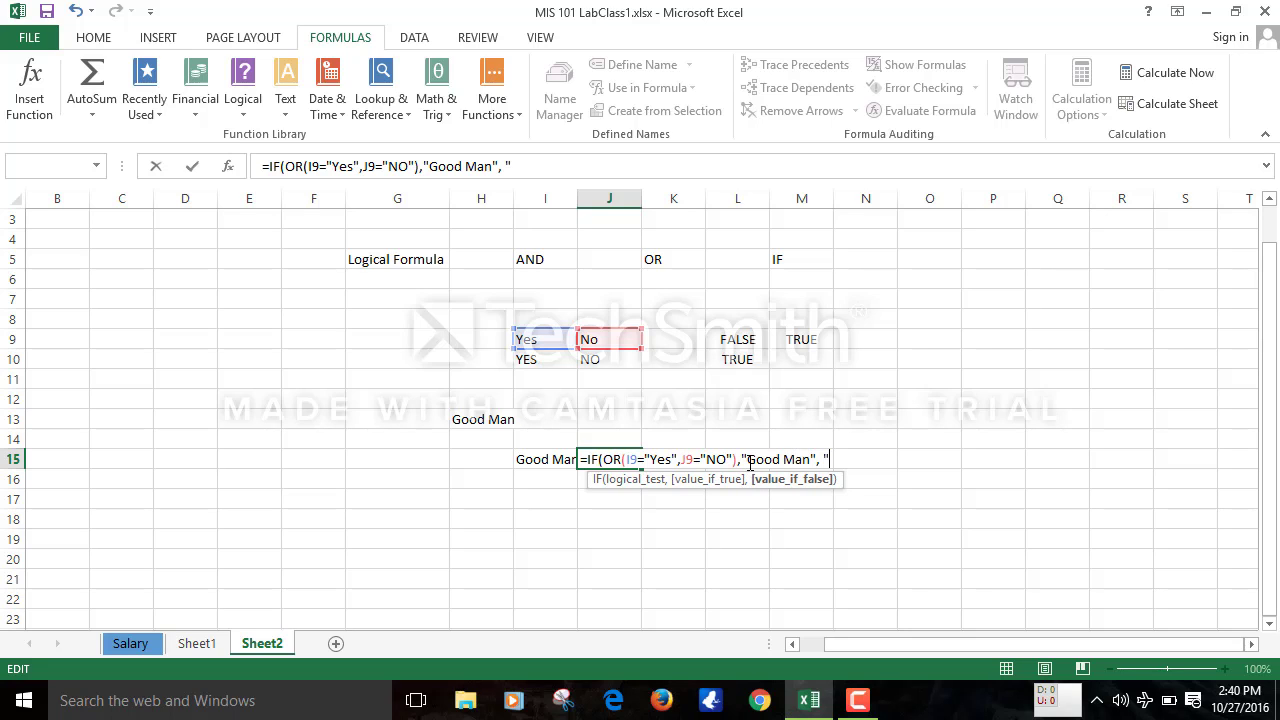
{"action": "type", "text": "Poor Man\")"}
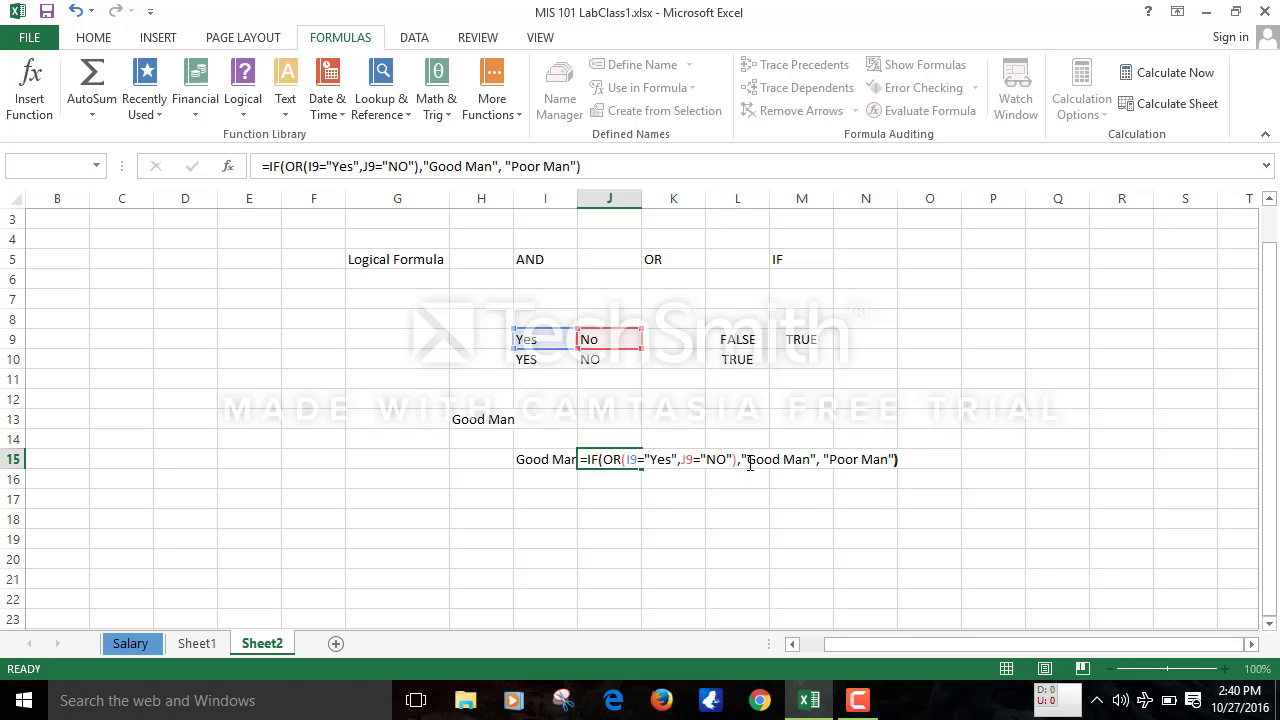
{"action": "key", "text": "Return"}
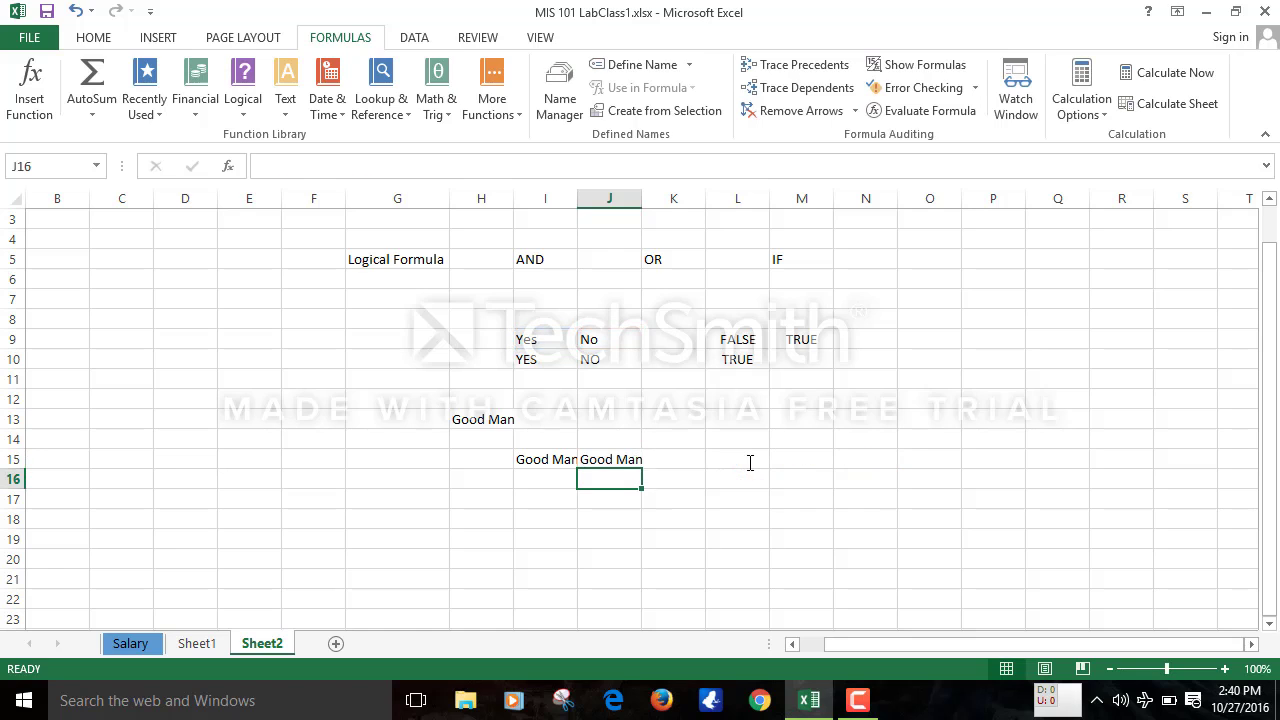
{"action": "left_click", "coordinate": [613, 459]}
{"action": "left_click_drag", "start_coordinate": [642, 196], "coordinate": [651, 196]}
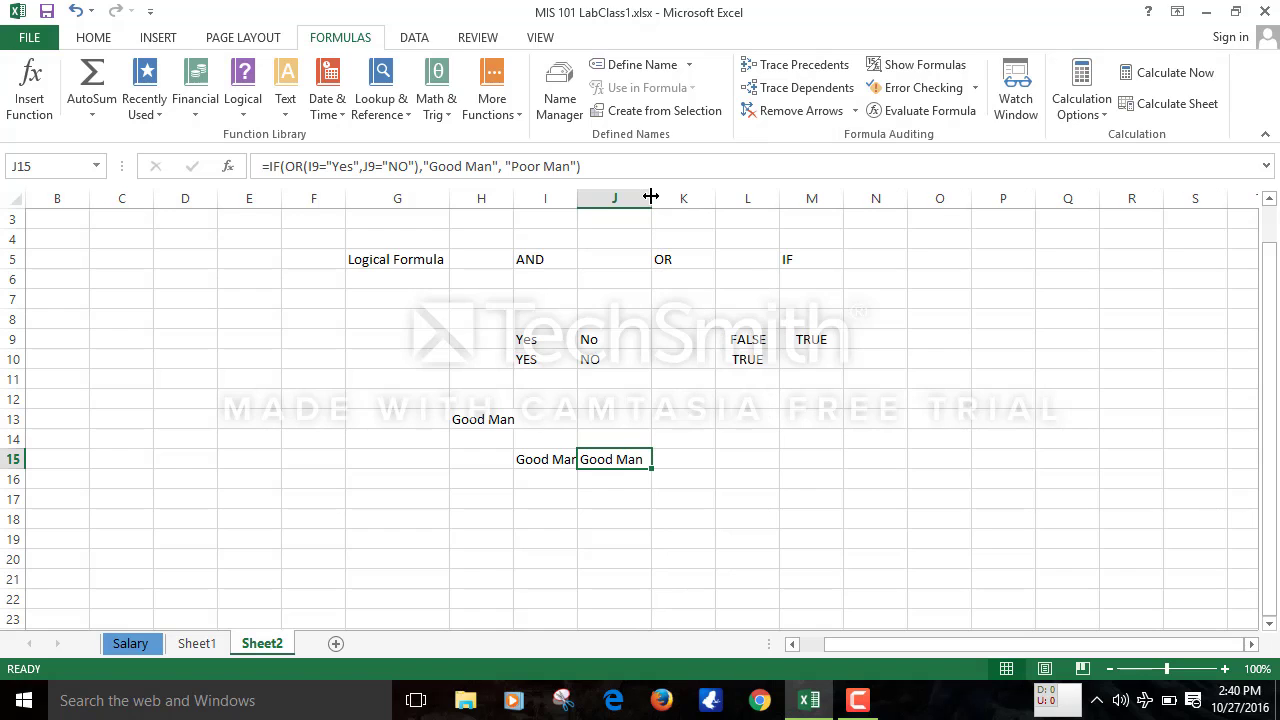
Replace the entry in J9 with Yes and review the nested IF and OR formula in J15
{"action": "left_click", "coordinate": [594, 338]}
{"action": "type", "text": "Yes"}
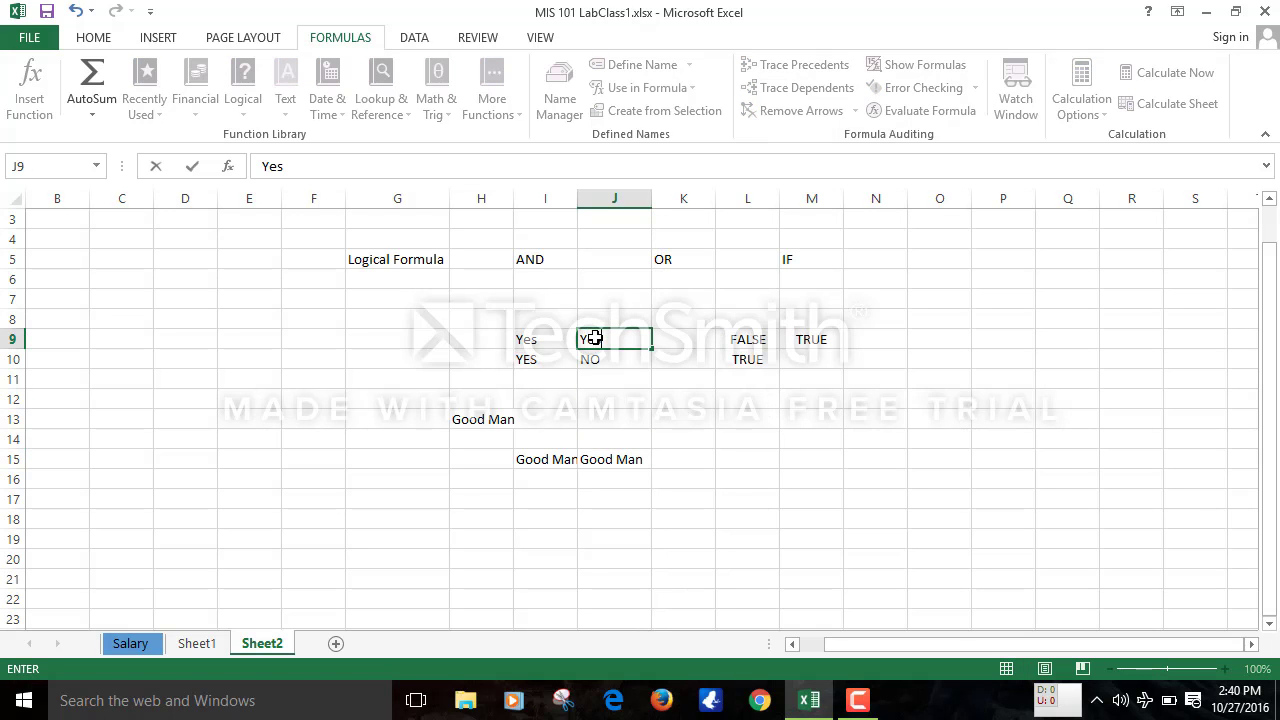
{"action": "key", "text": "Return"}
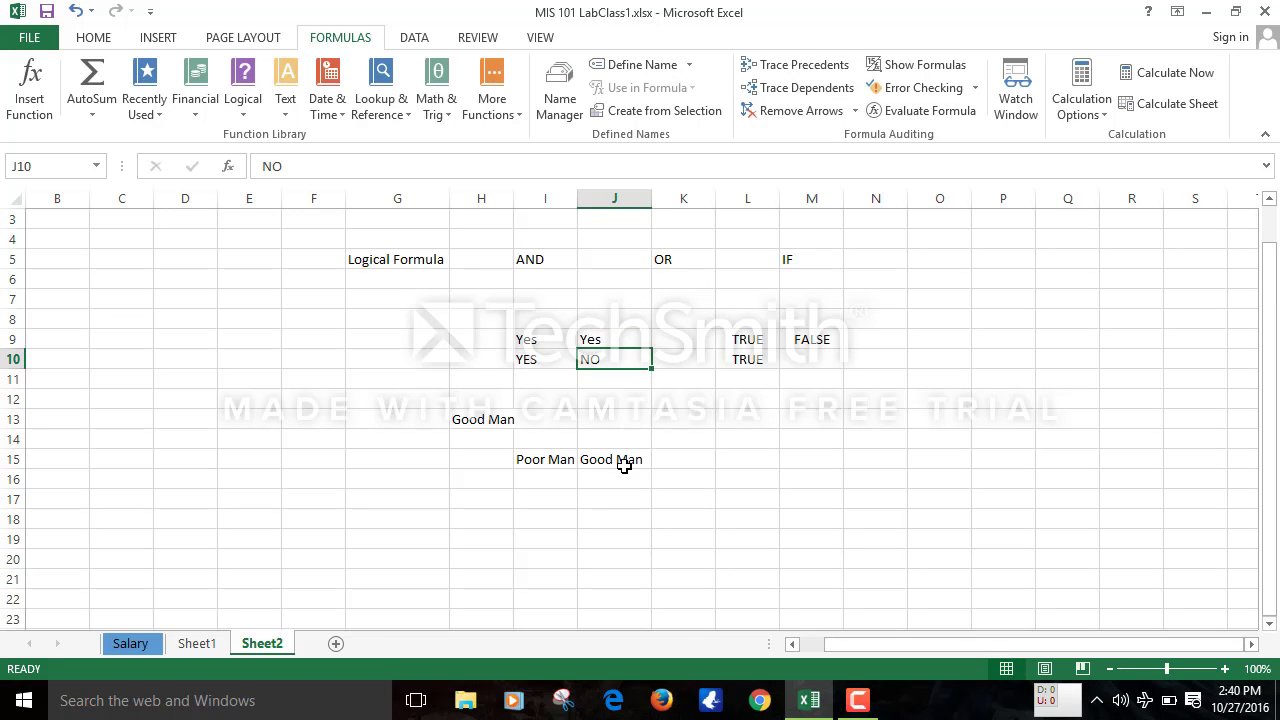
{"action": "left_click", "coordinate": [620, 465]}
{"action": "left_click", "coordinate": [478, 166]}
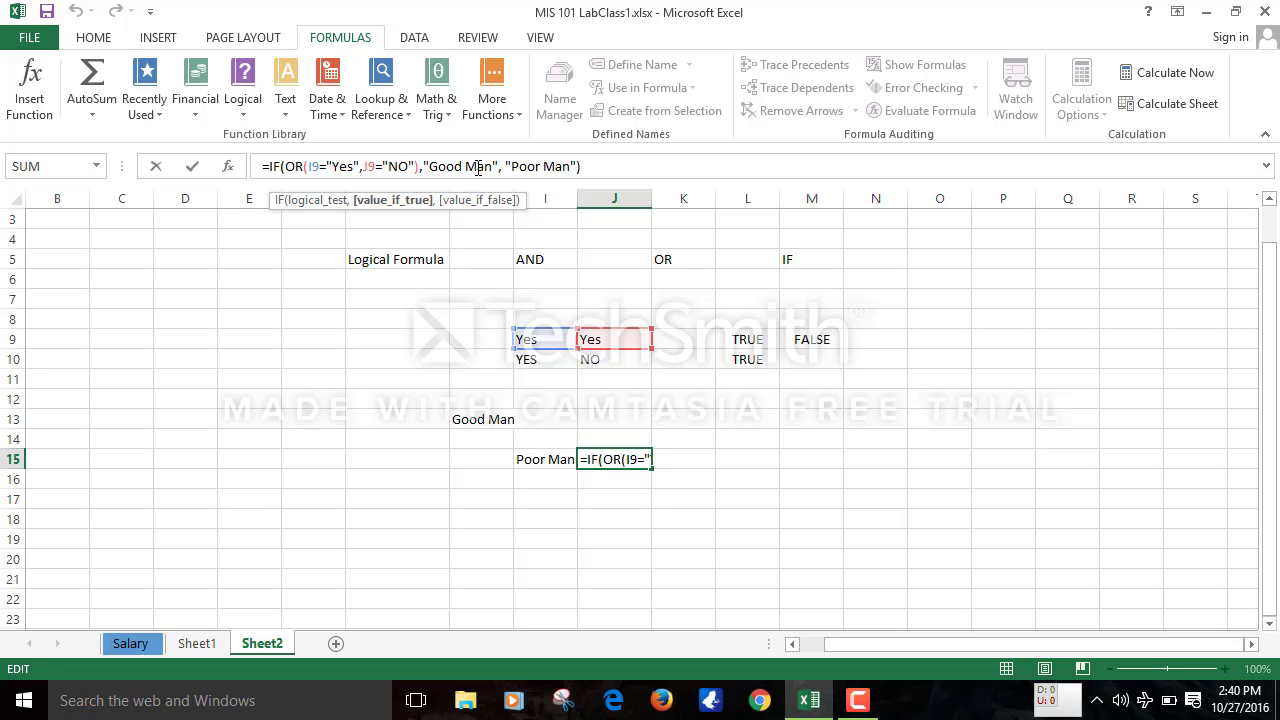
{"action": "left_click", "coordinate": [764, 493]}
Replace the entry in I9 with No and check the result of the nested formula in J15
{"action": "left_click", "coordinate": [545, 339]}
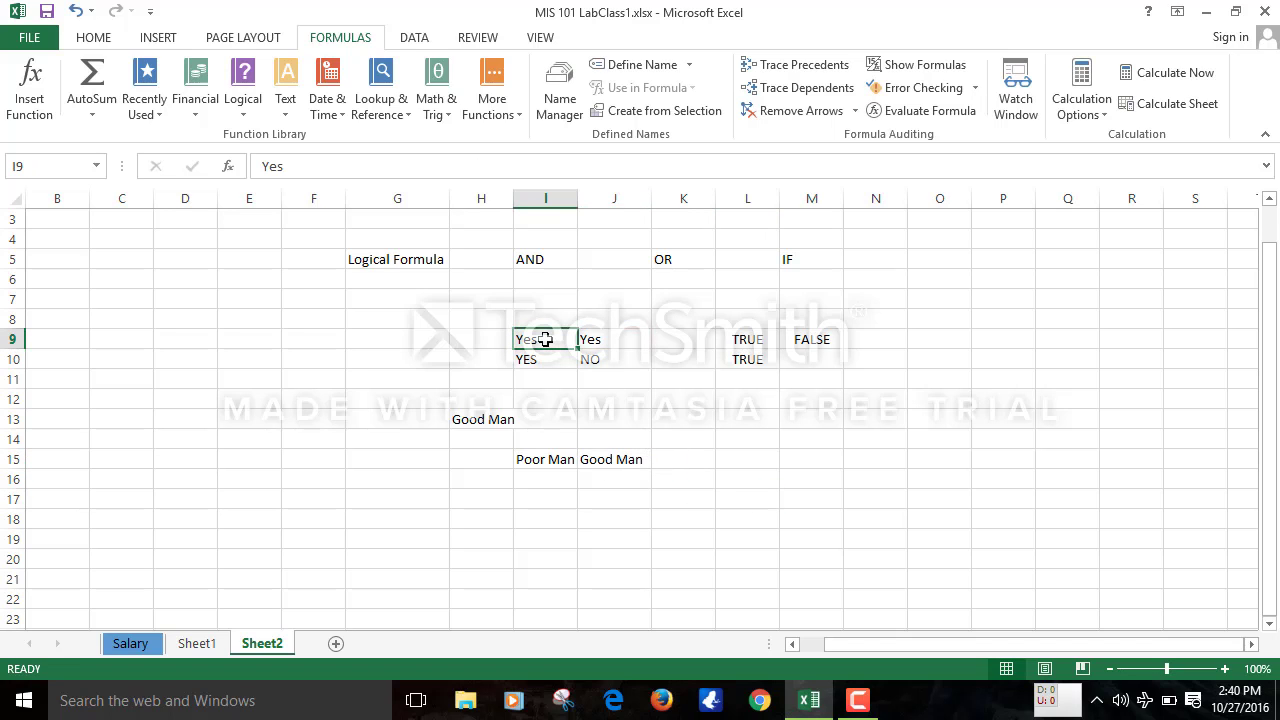
{"action": "type", "text": "No"}
{"action": "key", "text": "Left"}
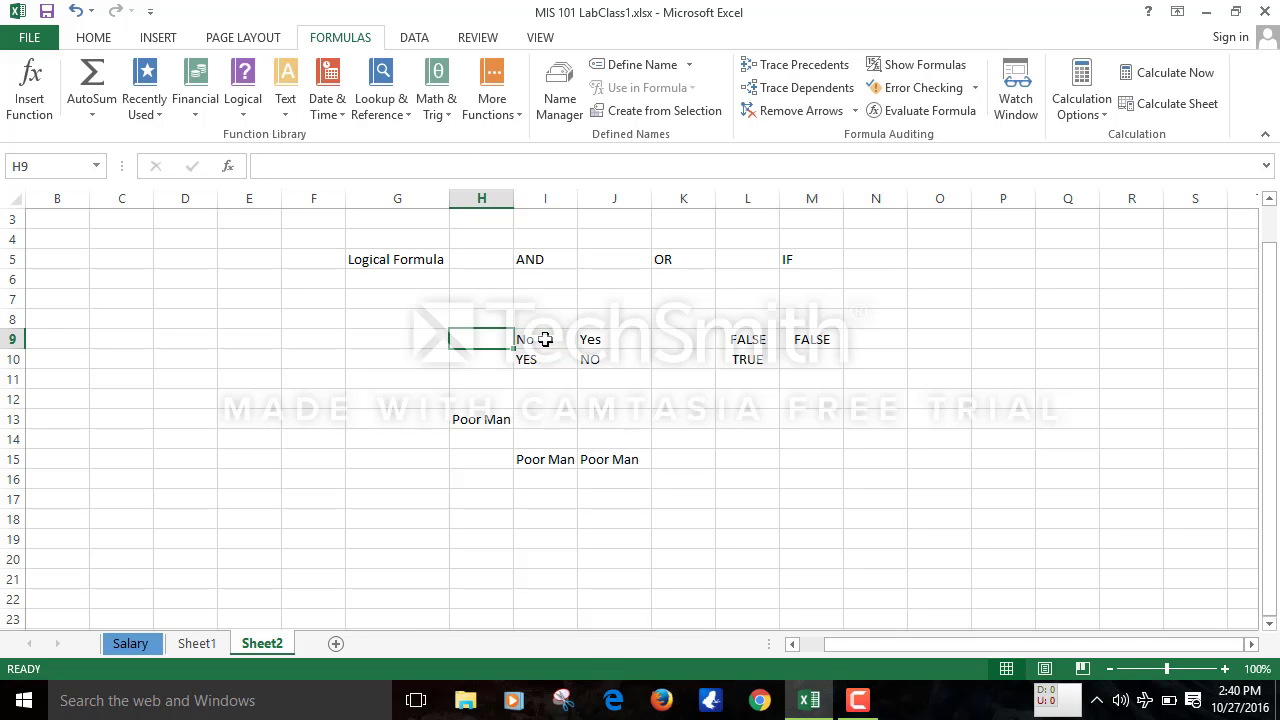
{"action": "left_click", "coordinate": [660, 512]}
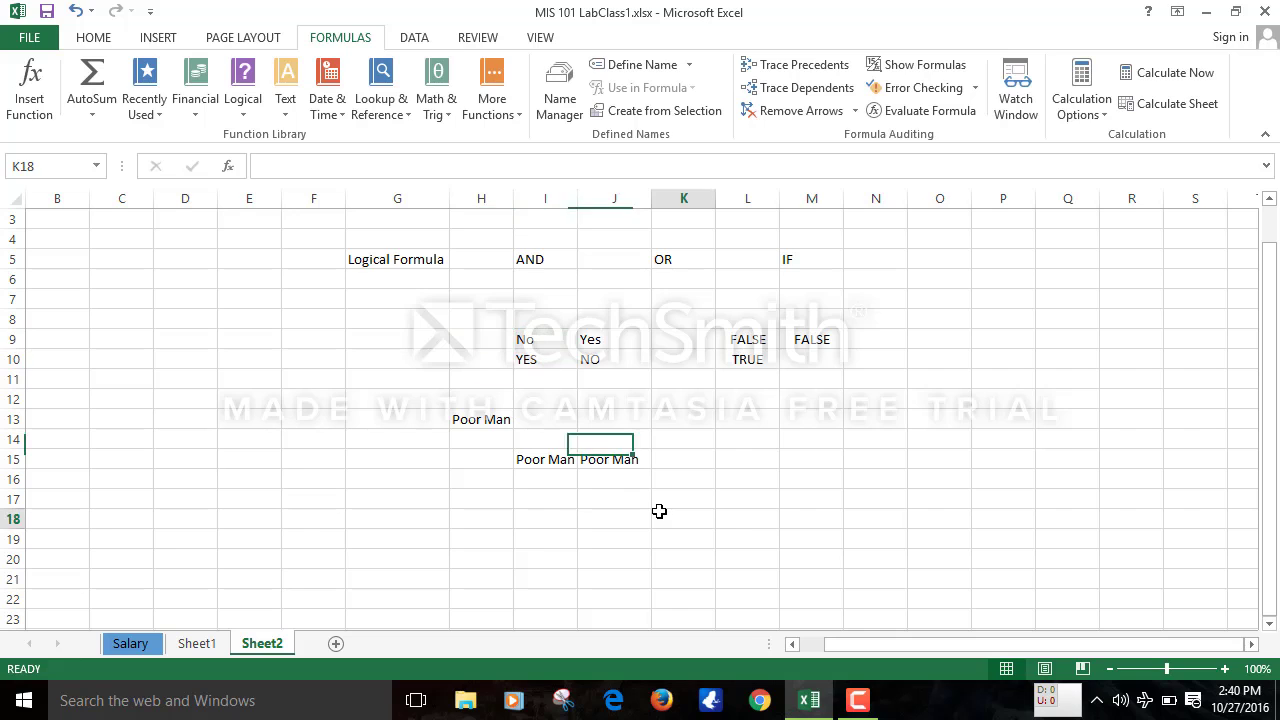
{"action": "left_click", "coordinate": [614, 459]}
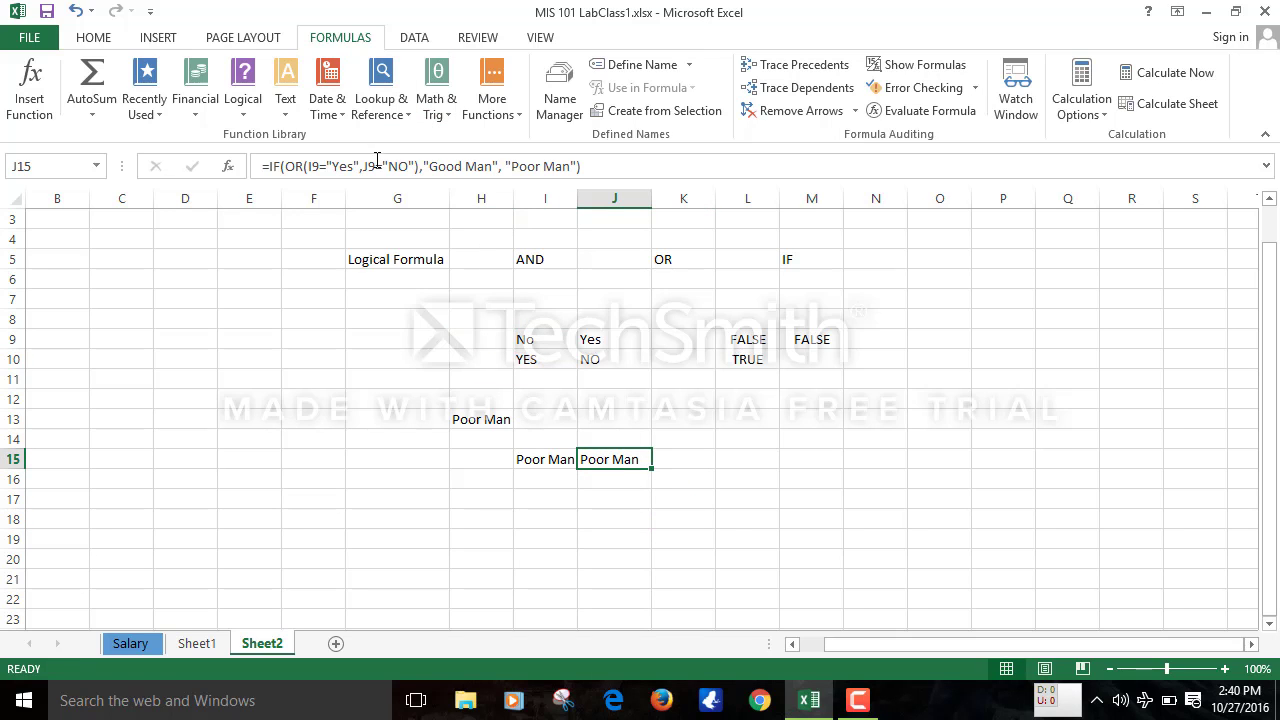